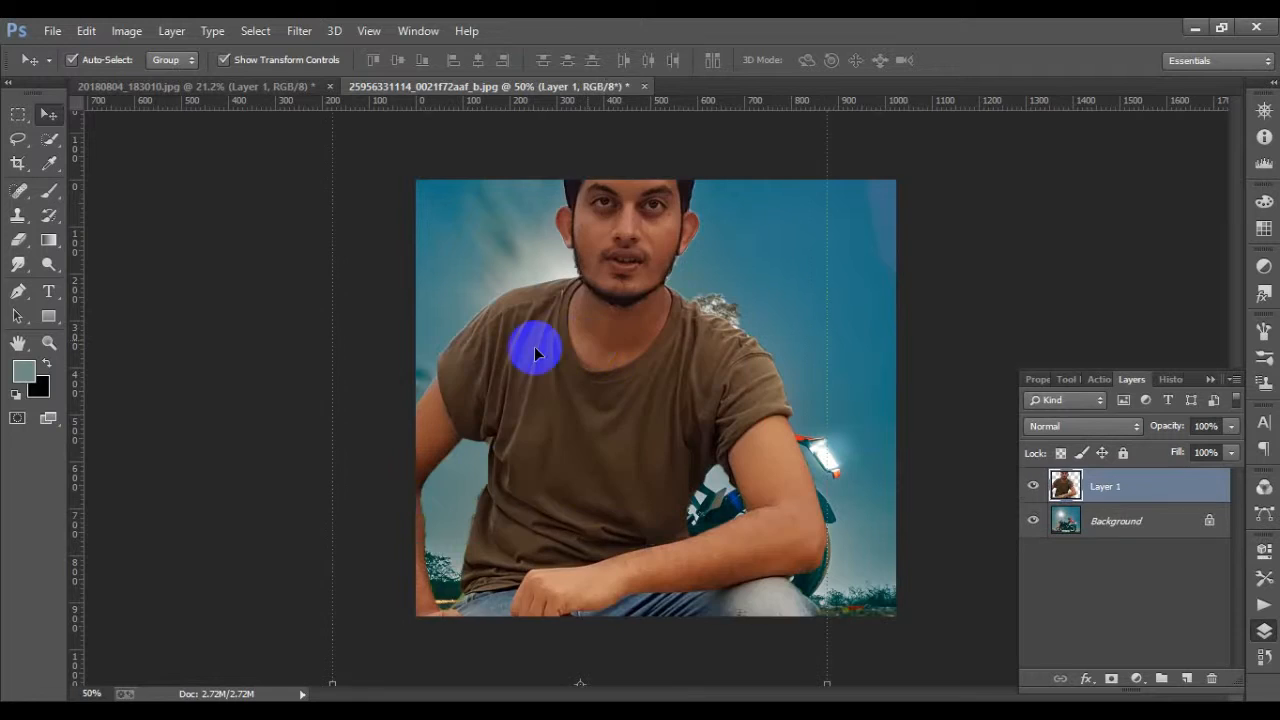
Scale the cut-out man on Layer 1 down to about 20.5% and place him over the motorcycle's seat
scroll(455, 366, "down", 3)
left_click_drag(762, 204, 660, 363)
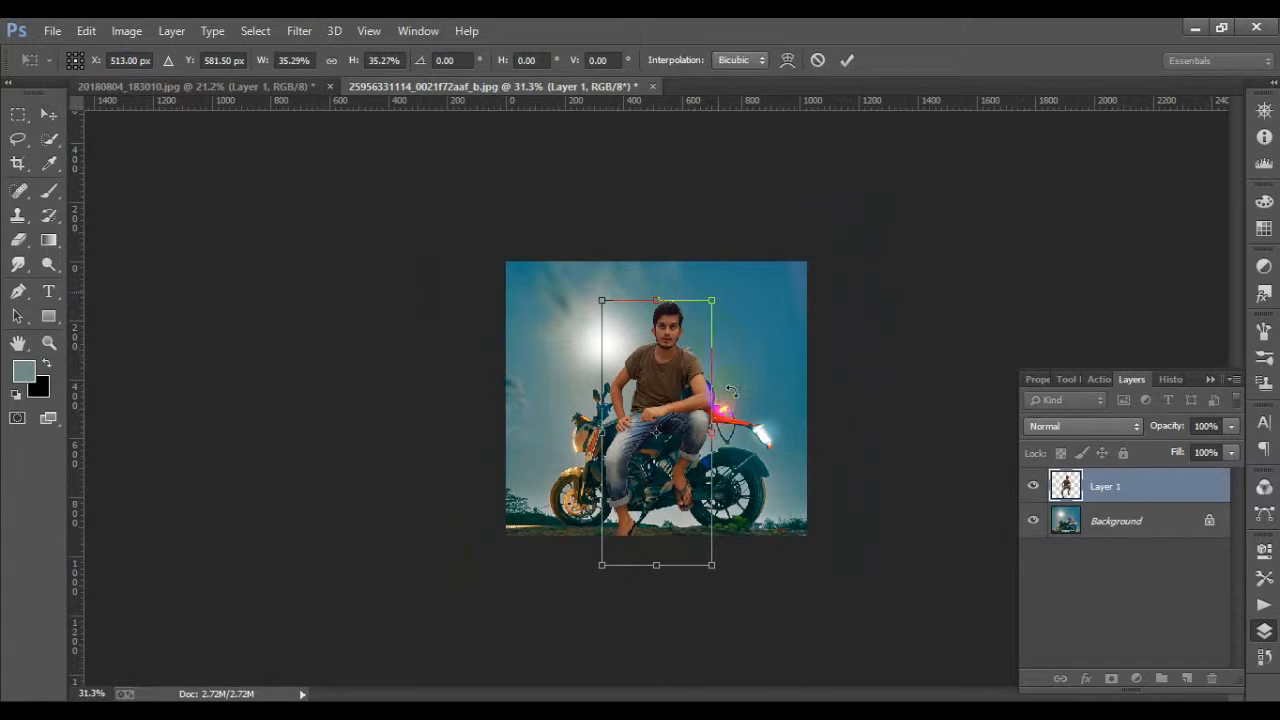
scroll(688, 474, "up", 4)
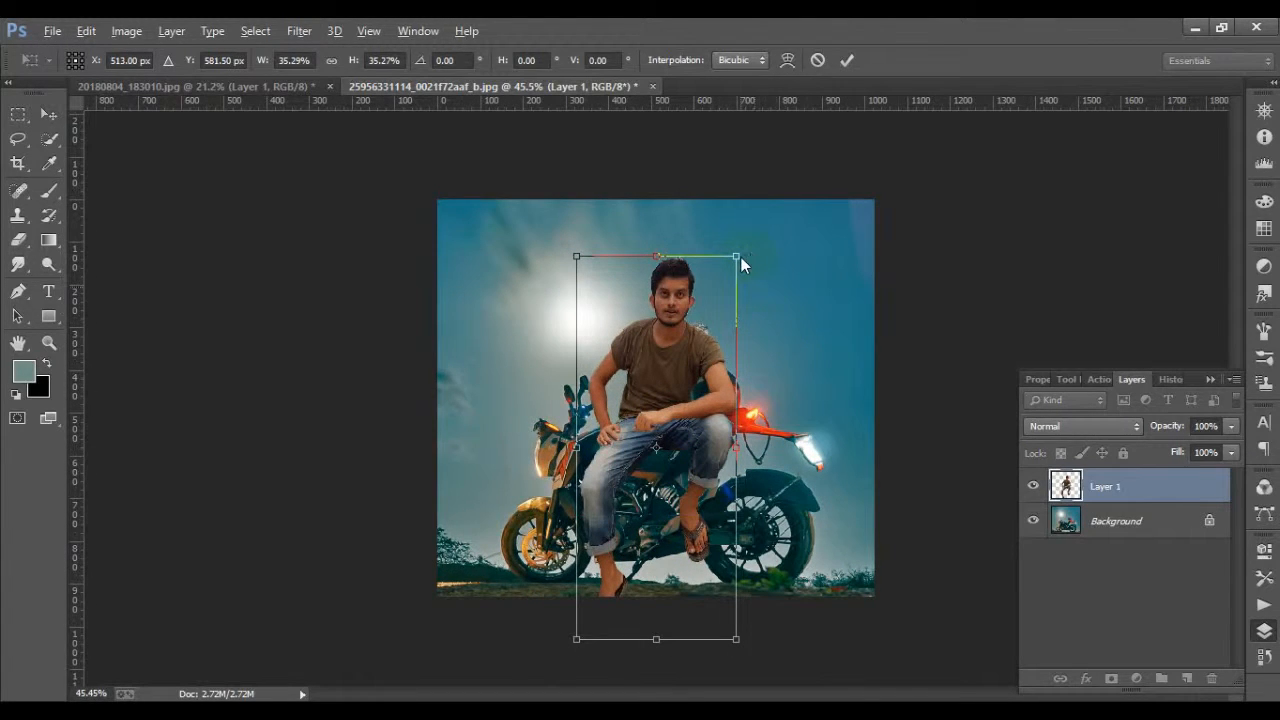
left_click_drag(741, 257, 700, 332)
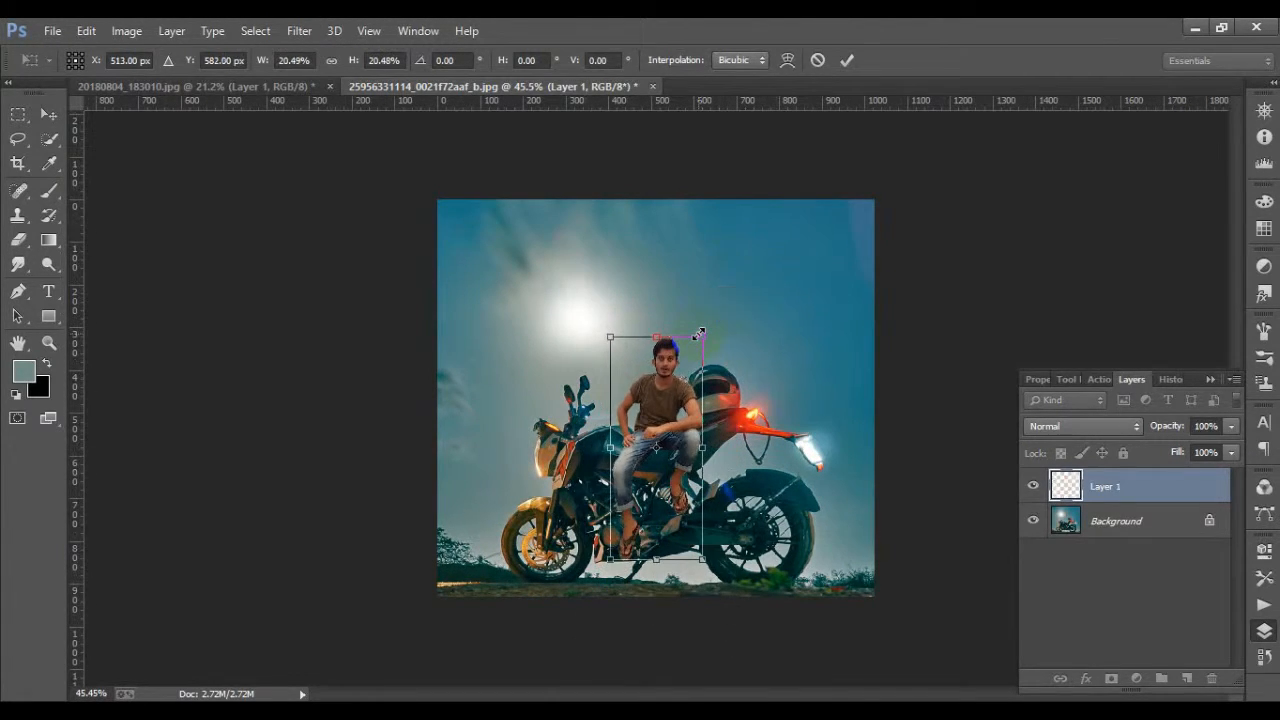
scroll(645, 460, "up", 3)
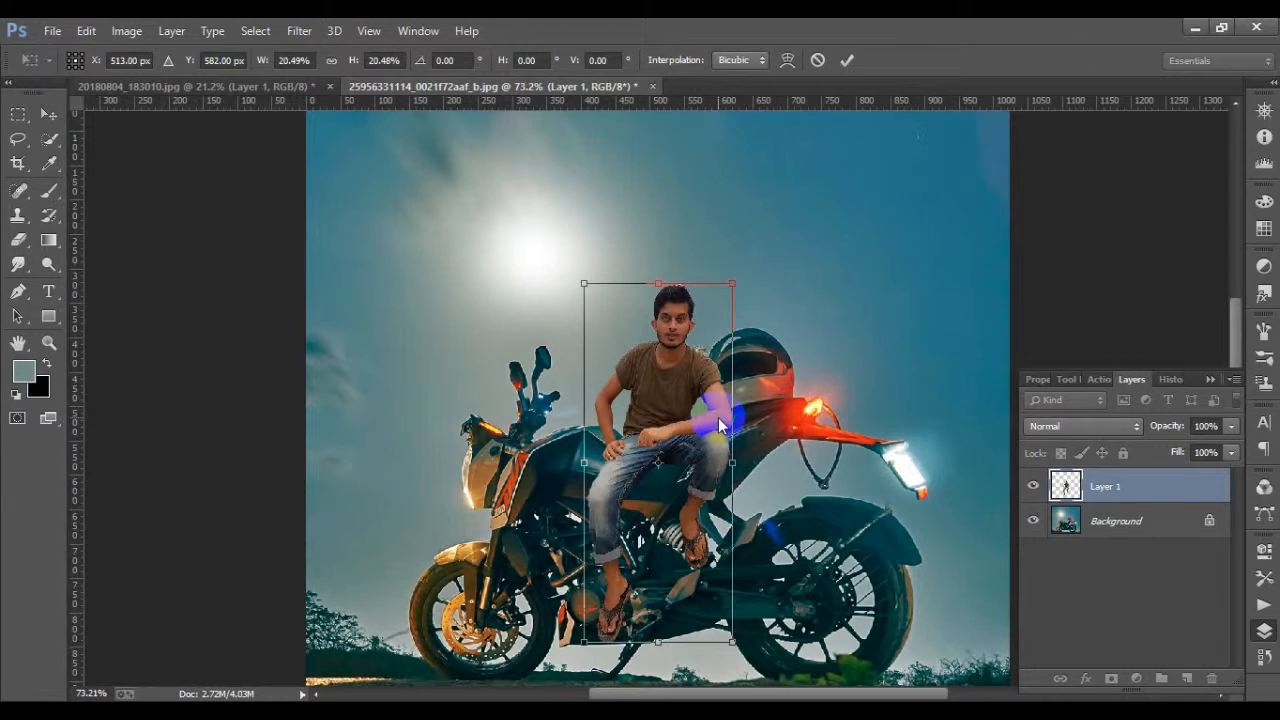
mouse_move(686, 404)
left_mouse_down()
mouse_move(714, 370)
mouse_move(697, 402)
left_mouse_up()
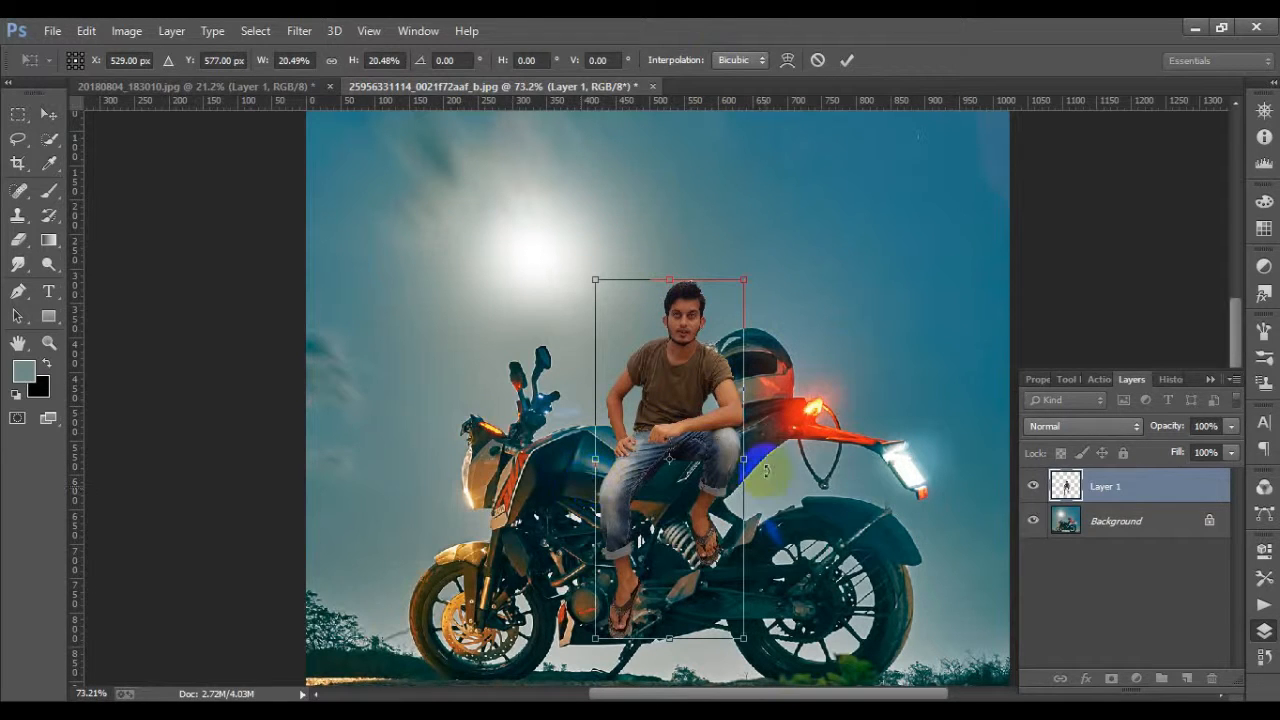
scroll(449, 434, "down", 3)
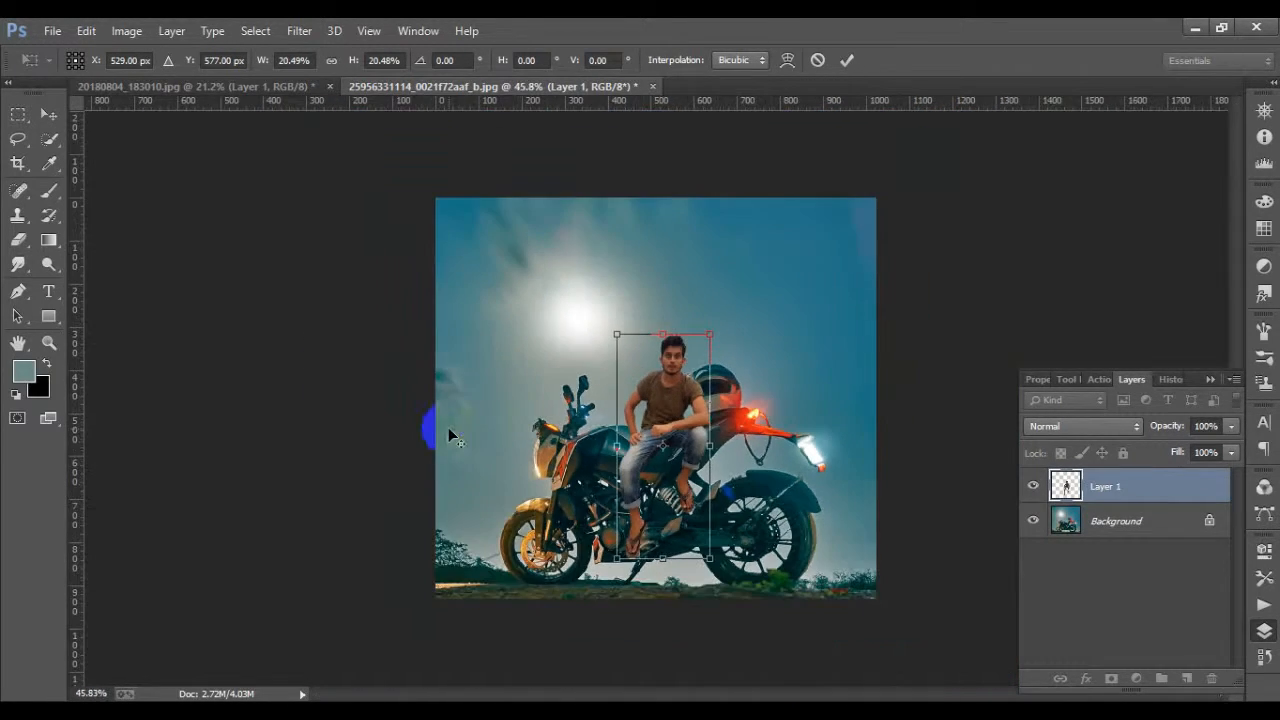
scroll(720, 449, "up", 5)
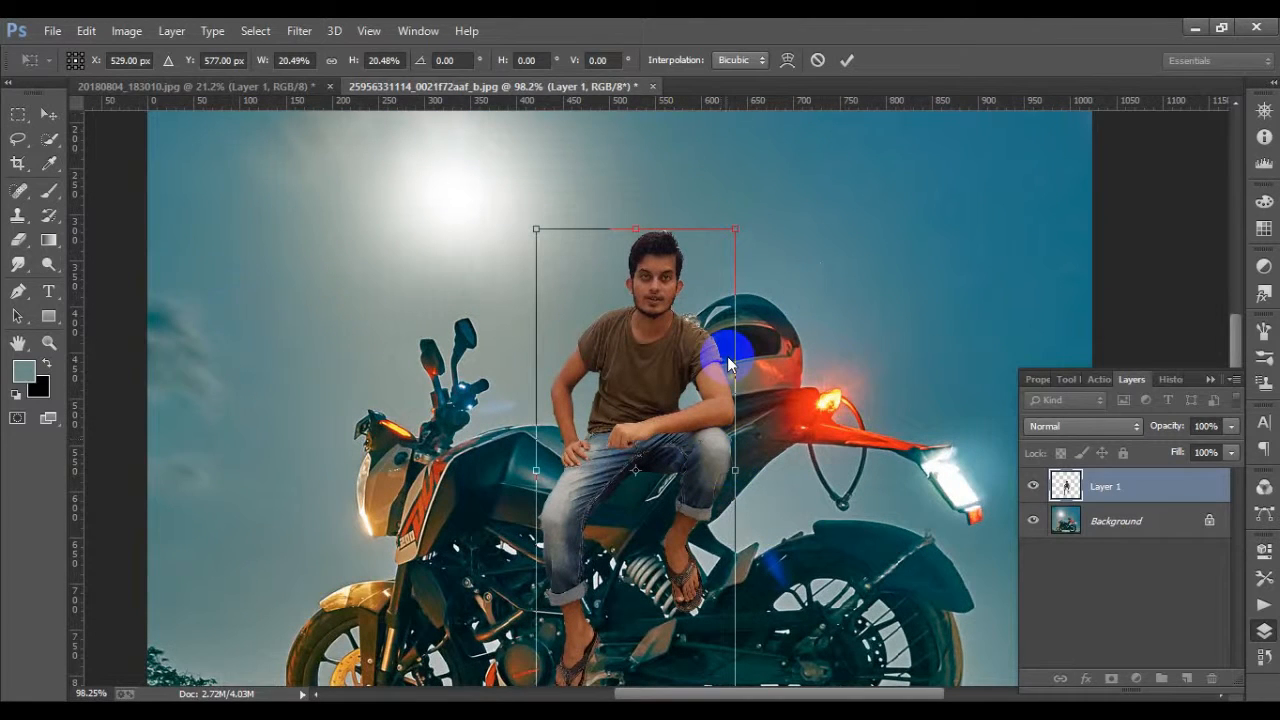
Enlarge the man to about 23.8% of his original size, nudge him into place on the seat and apply the transform
left_click_drag(736, 222, 751, 190)
scroll(548, 352, "down", 2)
scroll(548, 352, "down", 2)
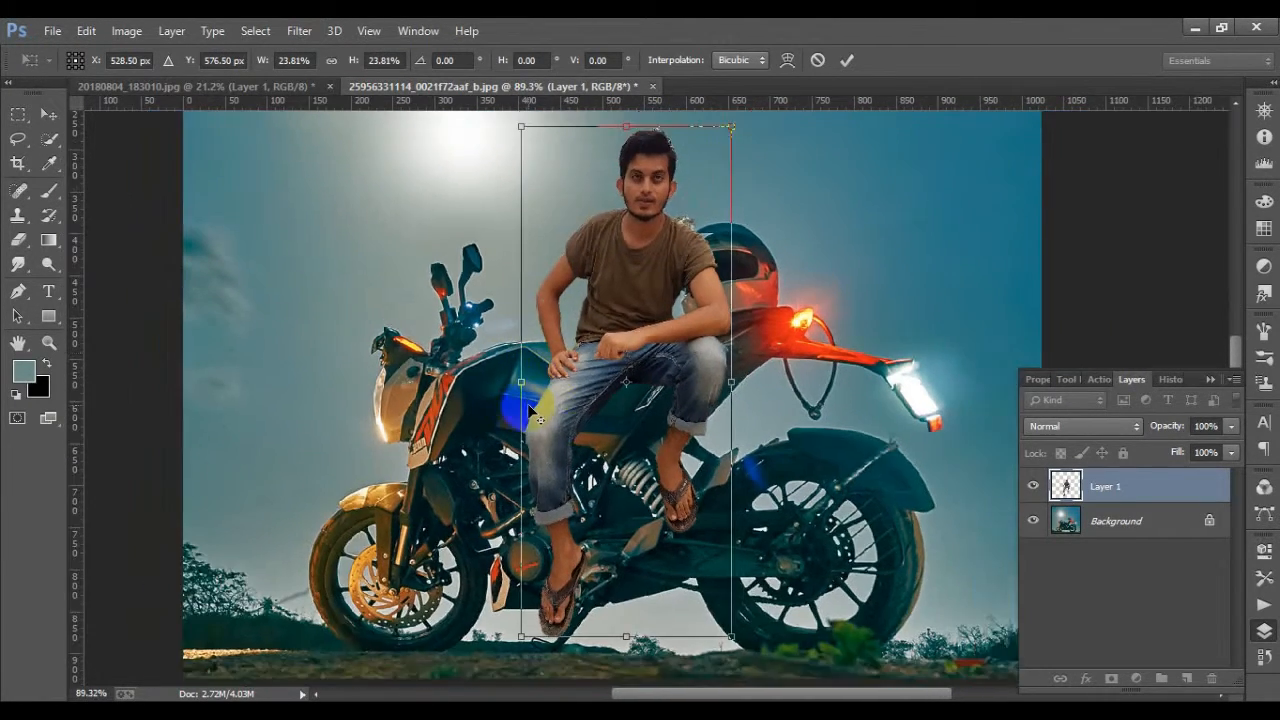
mouse_move(644, 357)
left_mouse_down()
mouse_move(643, 371)
mouse_move(647, 360)
left_mouse_up()
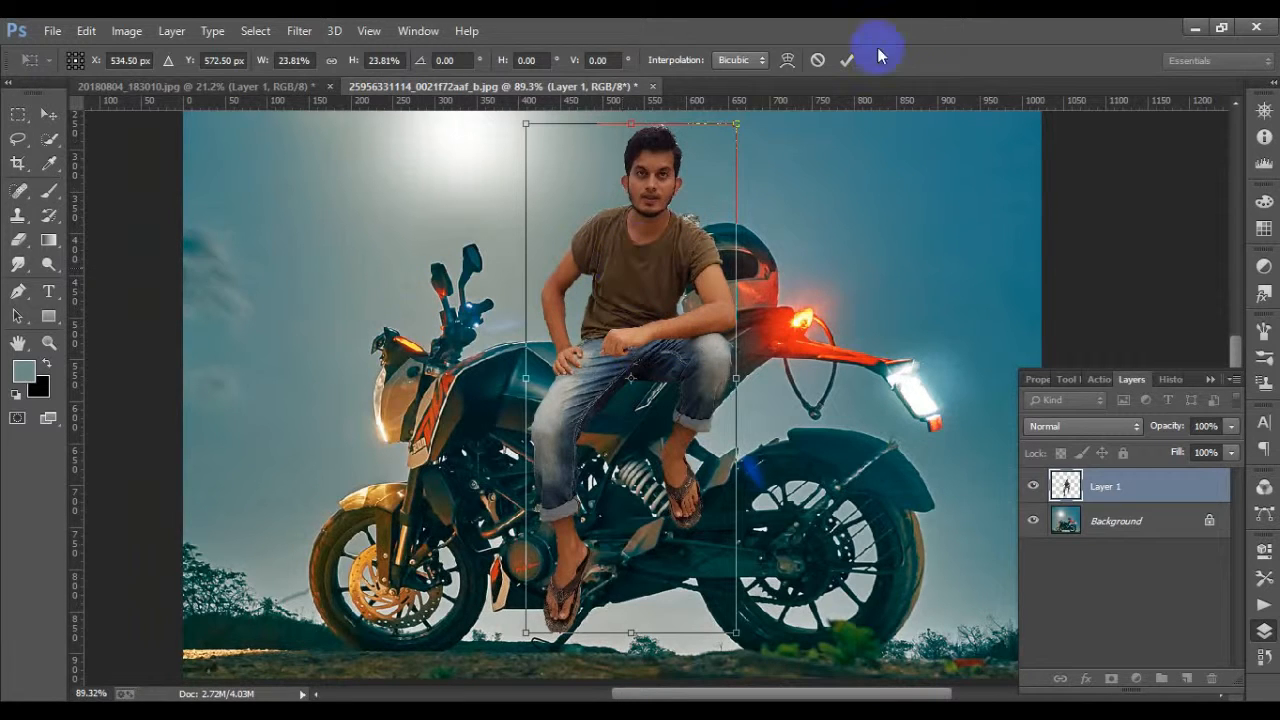
left_click(848, 62)
scroll(486, 409, "down", 2)
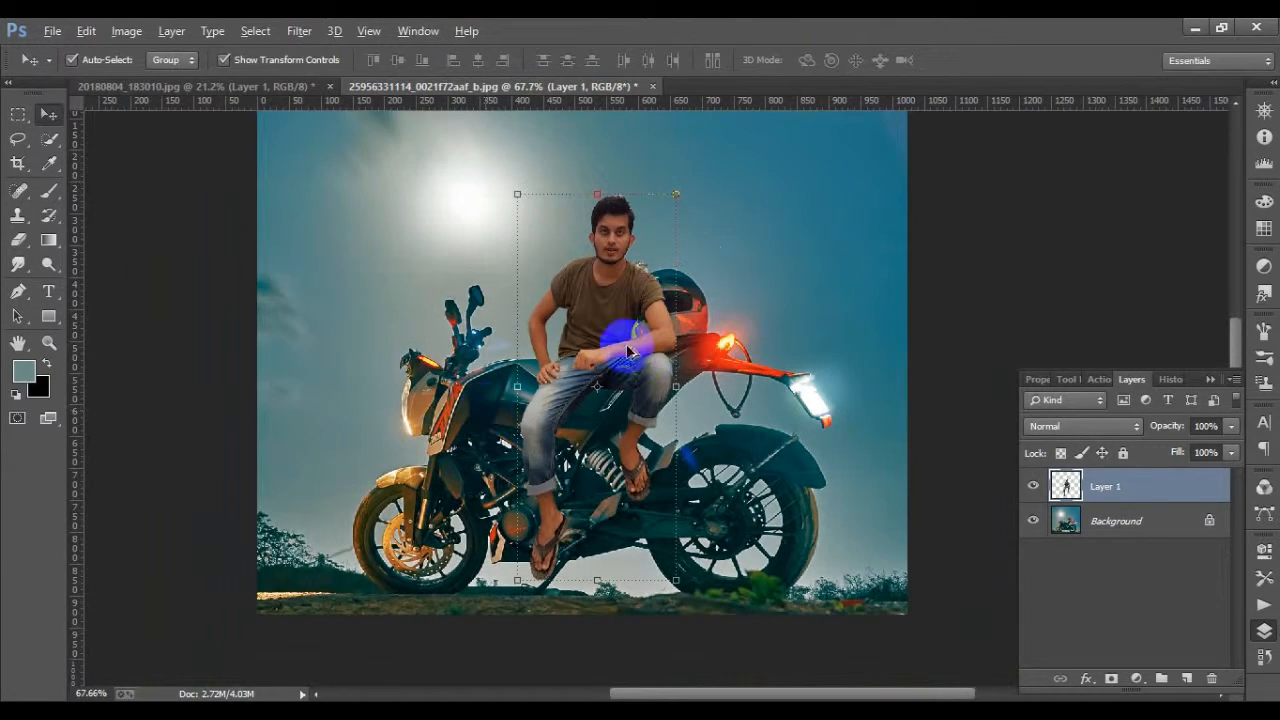
Rotate the man about 4.9° clockwise and widen him to about 104%, seated slightly higher on the motorcycle
left_click(612, 212)
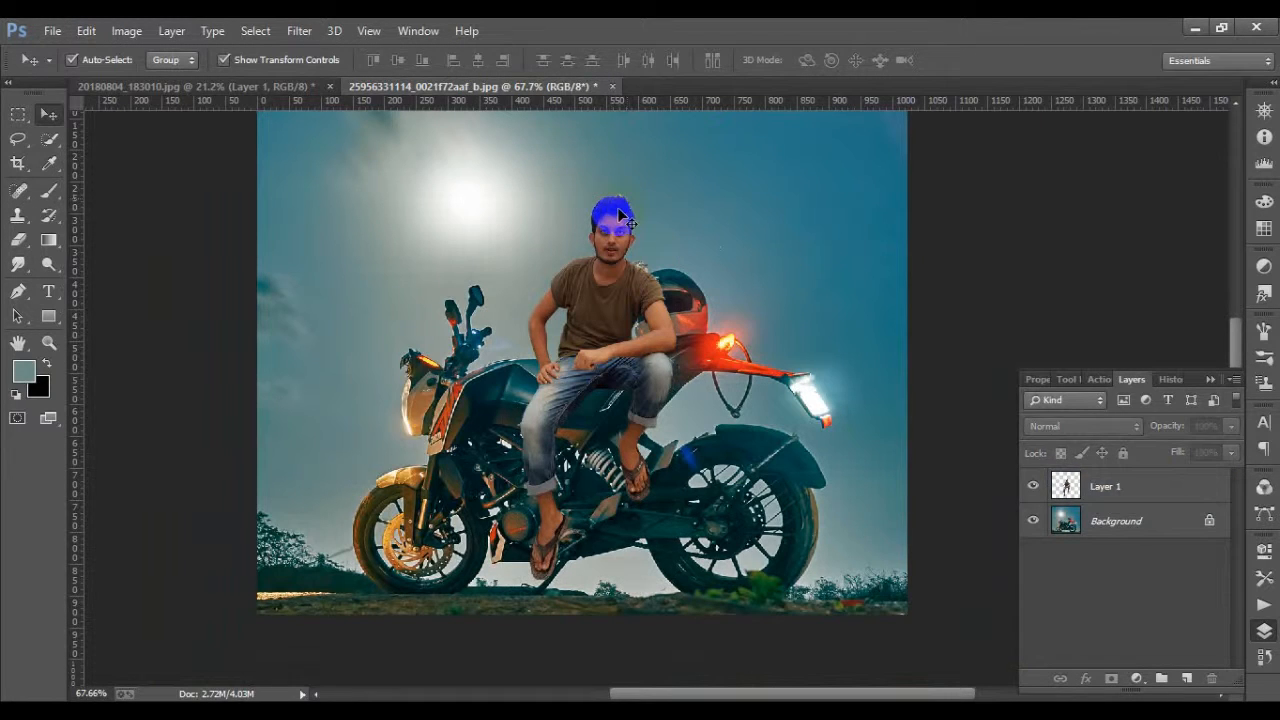
left_click_drag(690, 185, 713, 182)
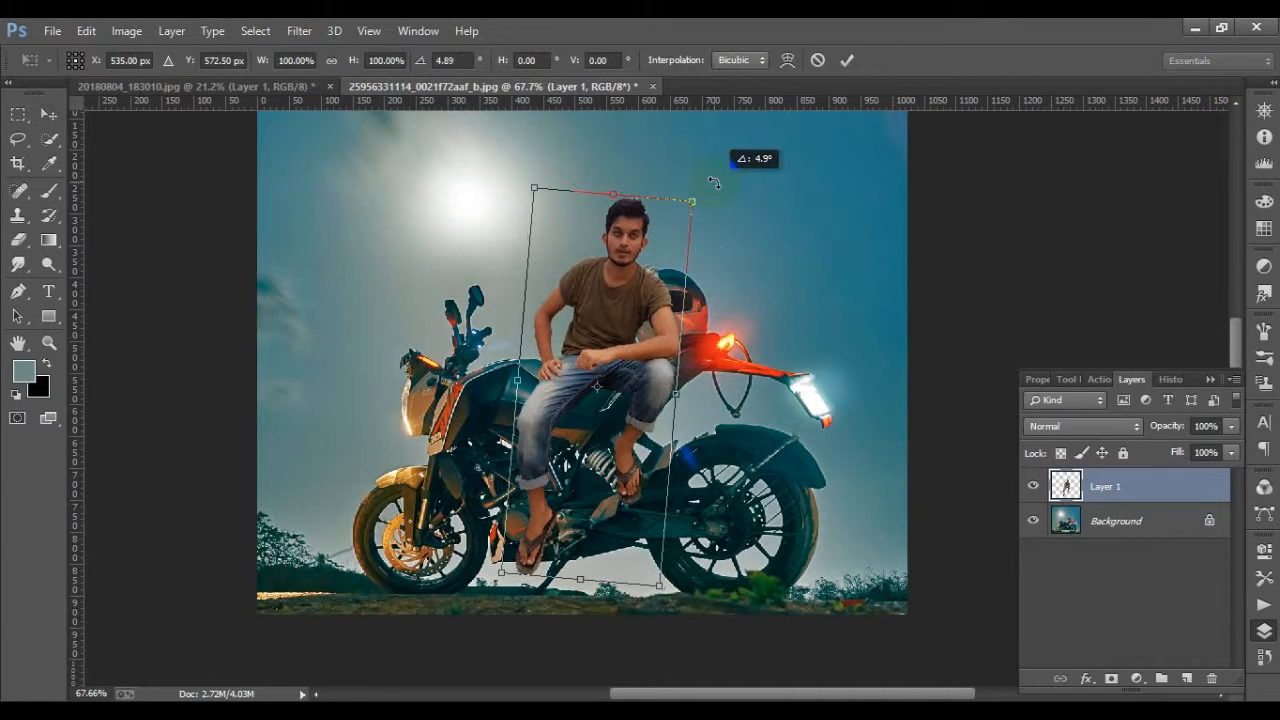
mouse_move(608, 330)
left_mouse_down()
mouse_move(629, 327)
mouse_move(600, 338)
mouse_move(607, 347)
mouse_move(615, 320)
left_mouse_up()
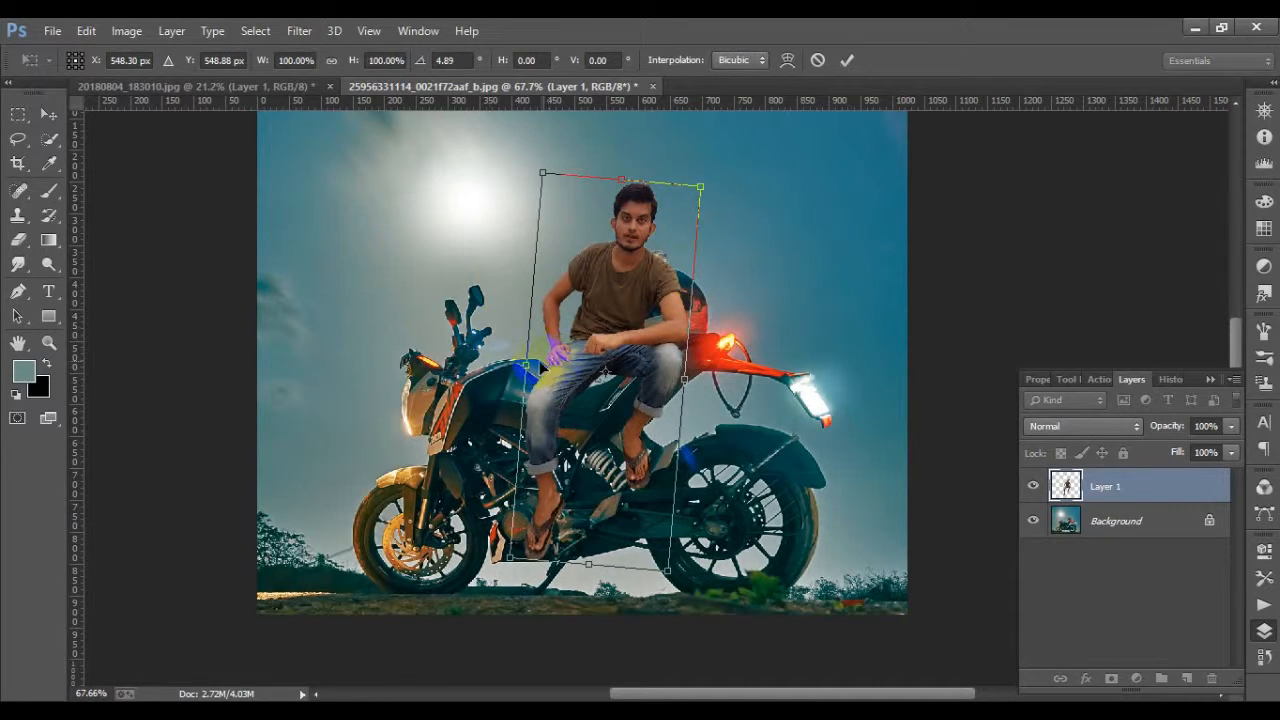
left_click_drag(527, 366, 520, 366)
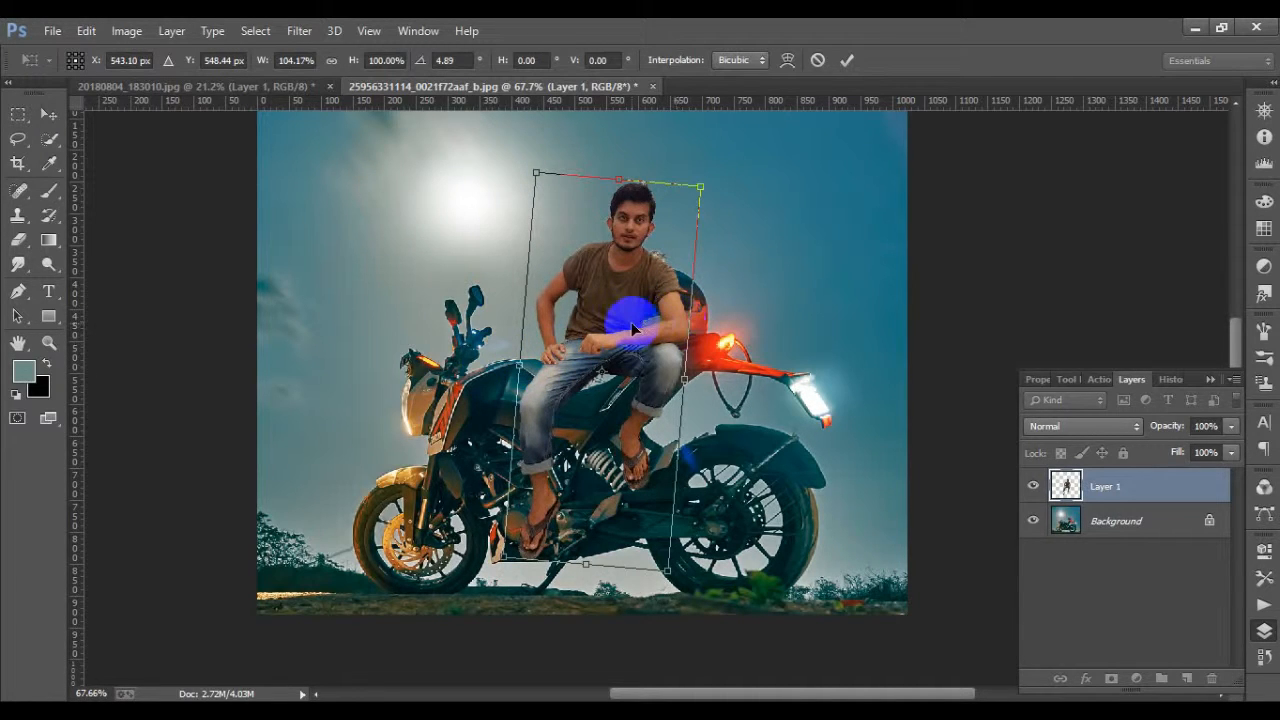
left_click(848, 62)
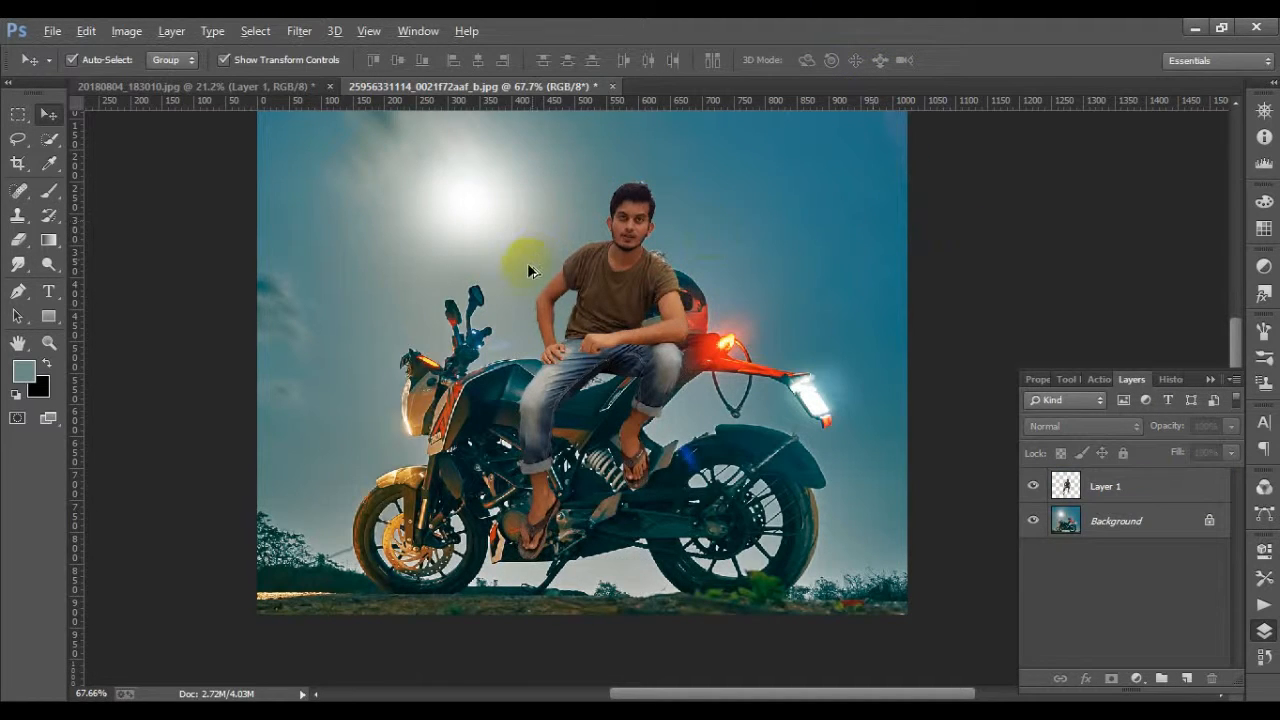
Move the man down about 21 px so he sits lower on the motorcycle, and deselect his layer
scroll(527, 268, "down", 2)
scroll(660, 429, "up", 3)
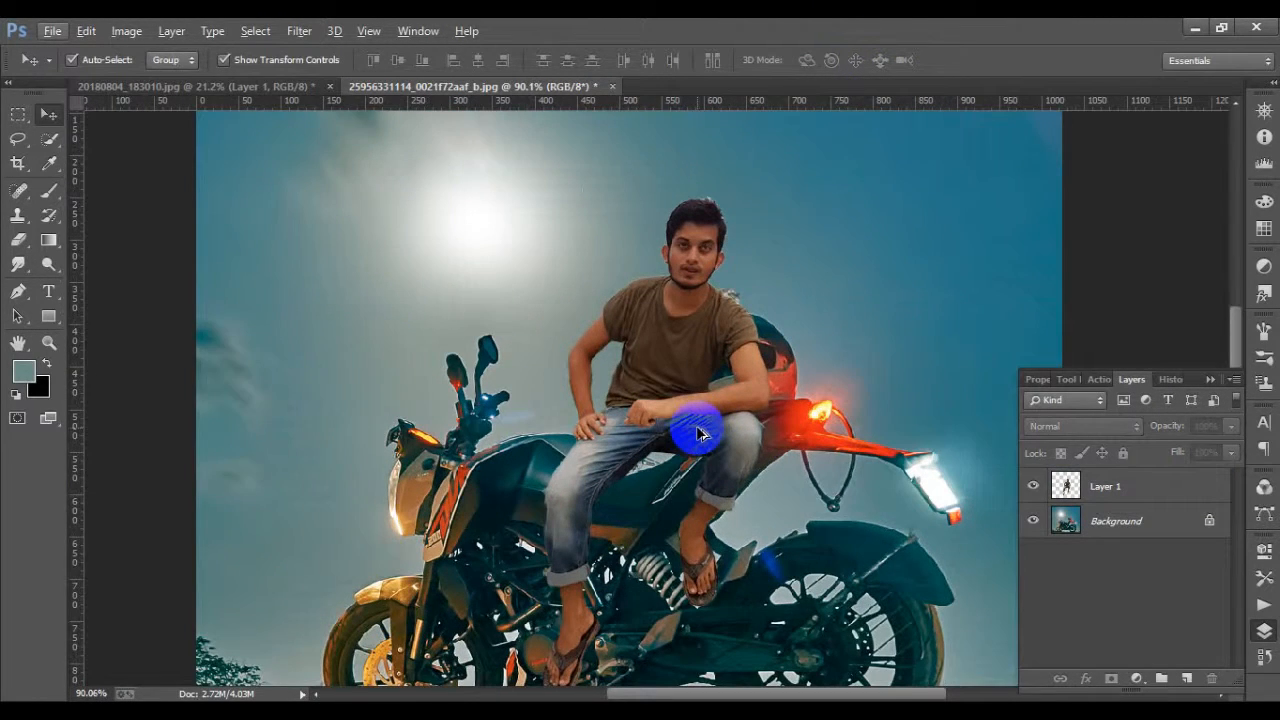
scroll(692, 400, "up", 2)
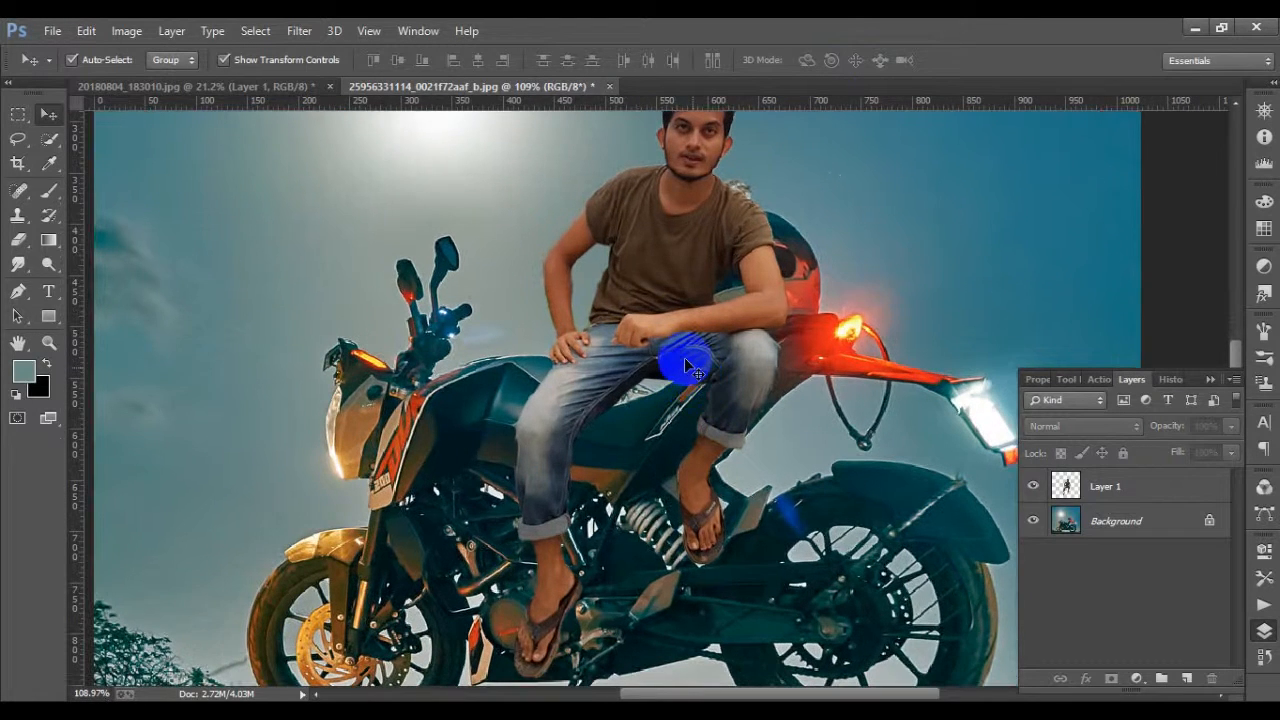
mouse_move(687, 367)
left_mouse_down()
mouse_move(698, 384)
mouse_move(685, 381)
left_mouse_up()
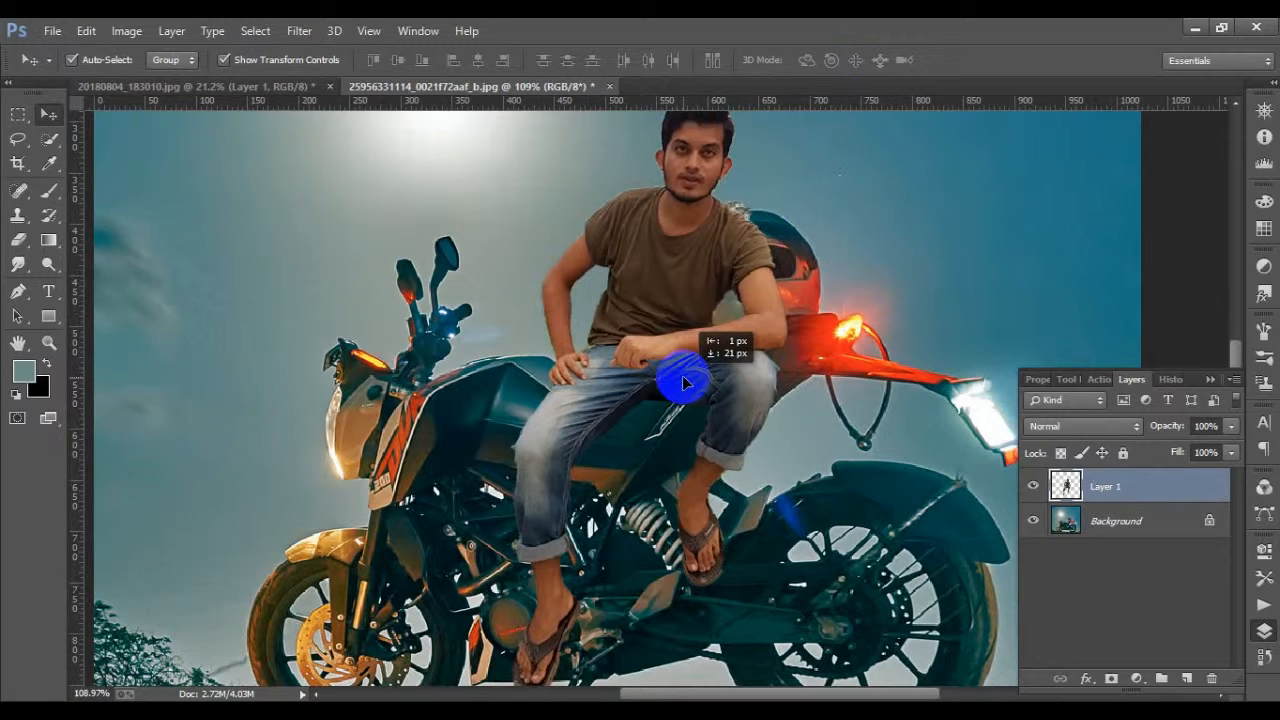
scroll(490, 375, "down", 3)
left_click(808, 241)
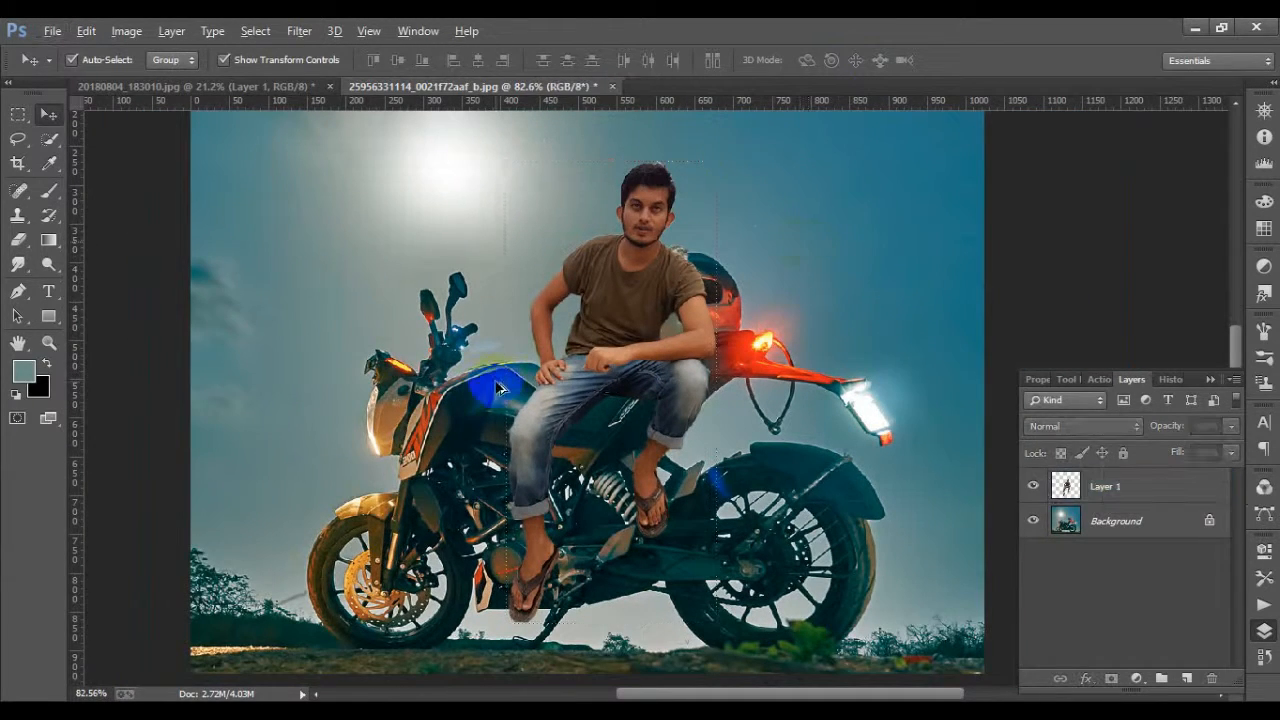
scroll(495, 380, "down", 2)
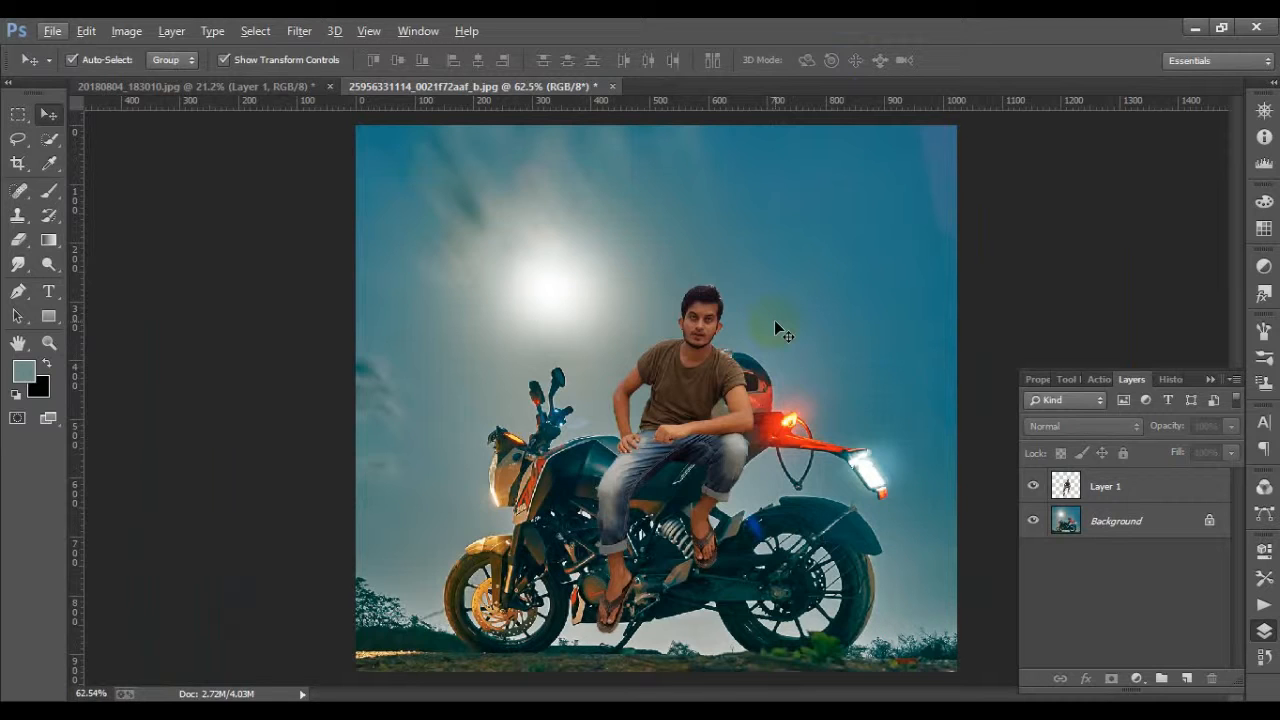
Flip the man's layer horizontally and shift him slightly down toward the motorcycle's fuel tank
left_click(700, 368)
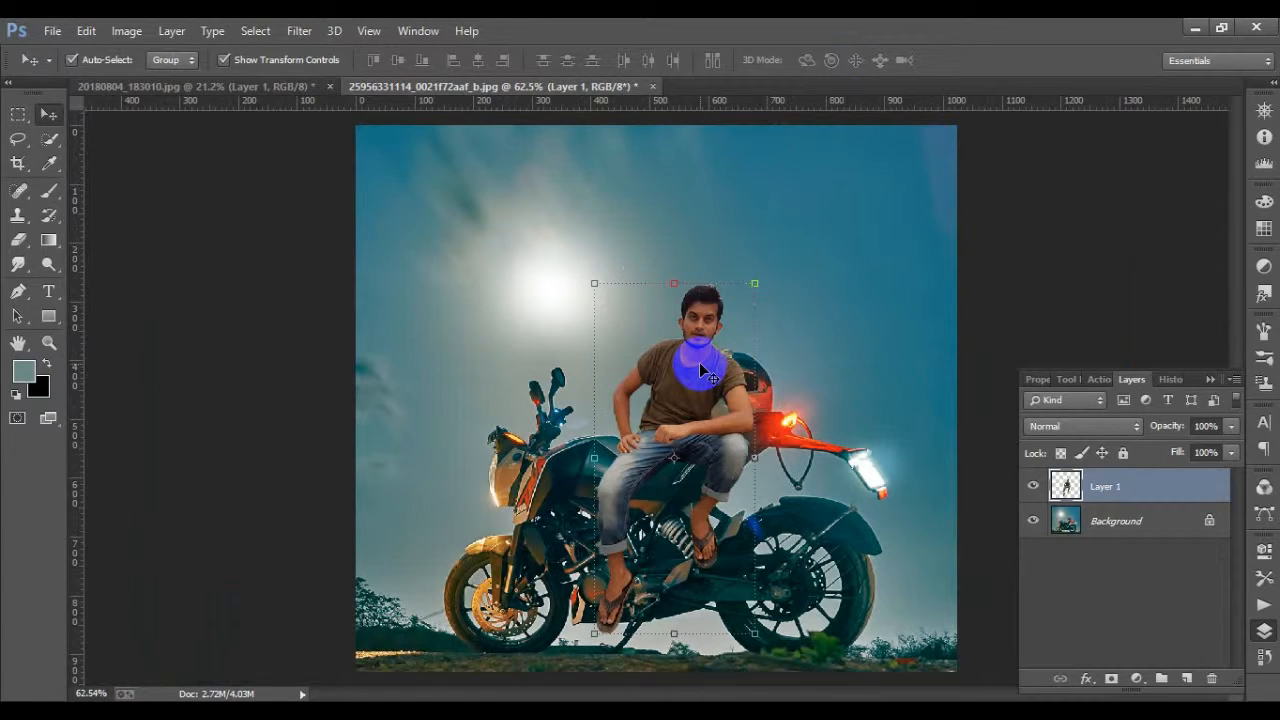
key("ctrl+t")
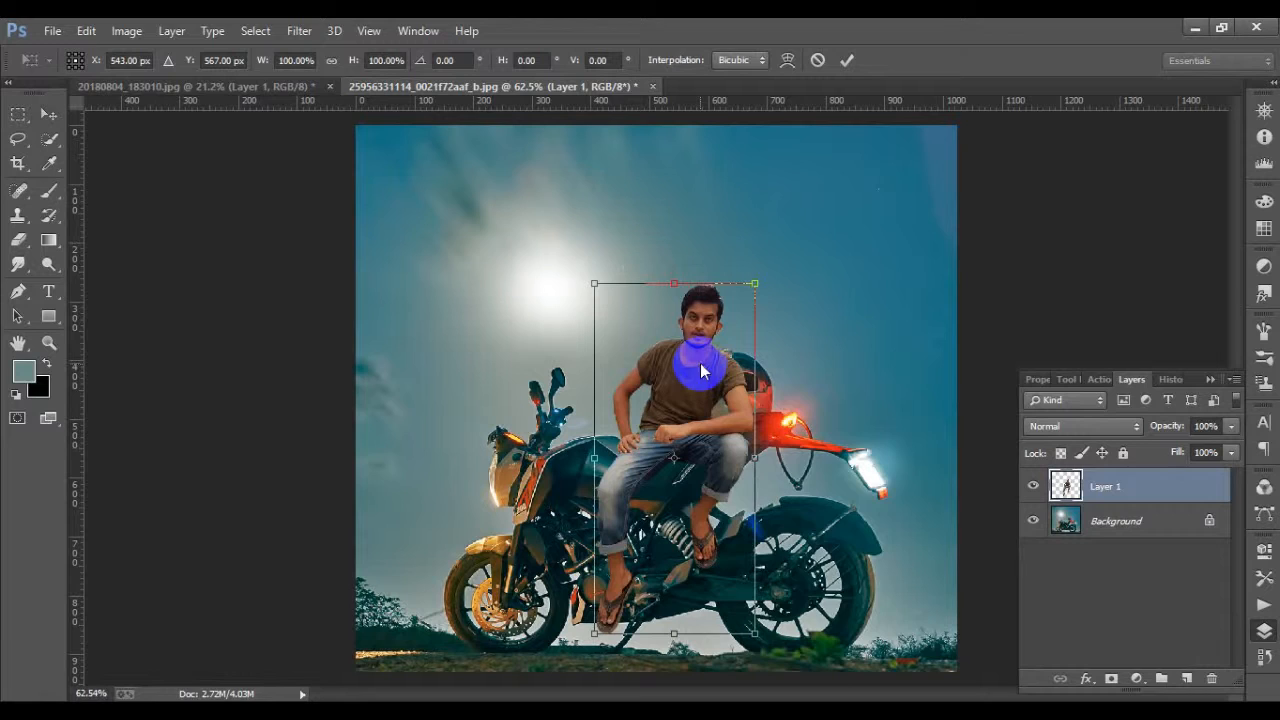
right_click(702, 372)
left_click(750, 642)
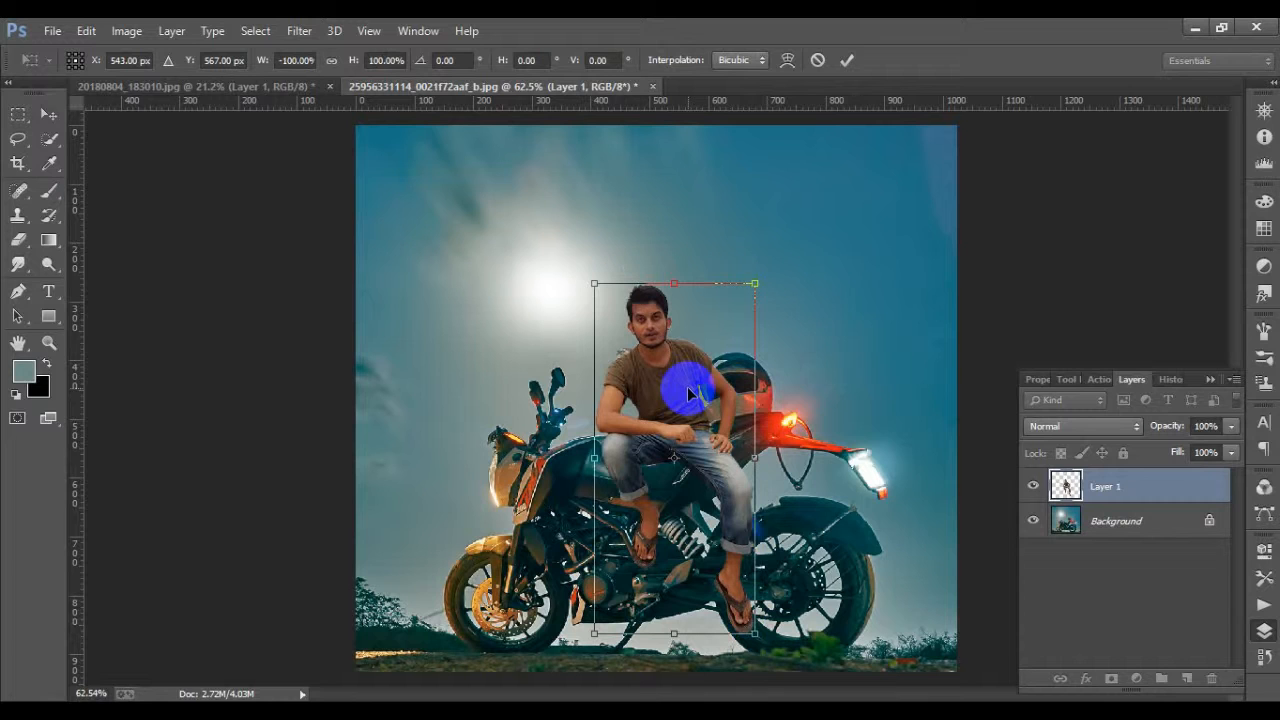
mouse_move(688, 393)
left_mouse_down()
mouse_move(668, 420)
mouse_move(684, 370)
mouse_move(682, 399)
left_mouse_up()
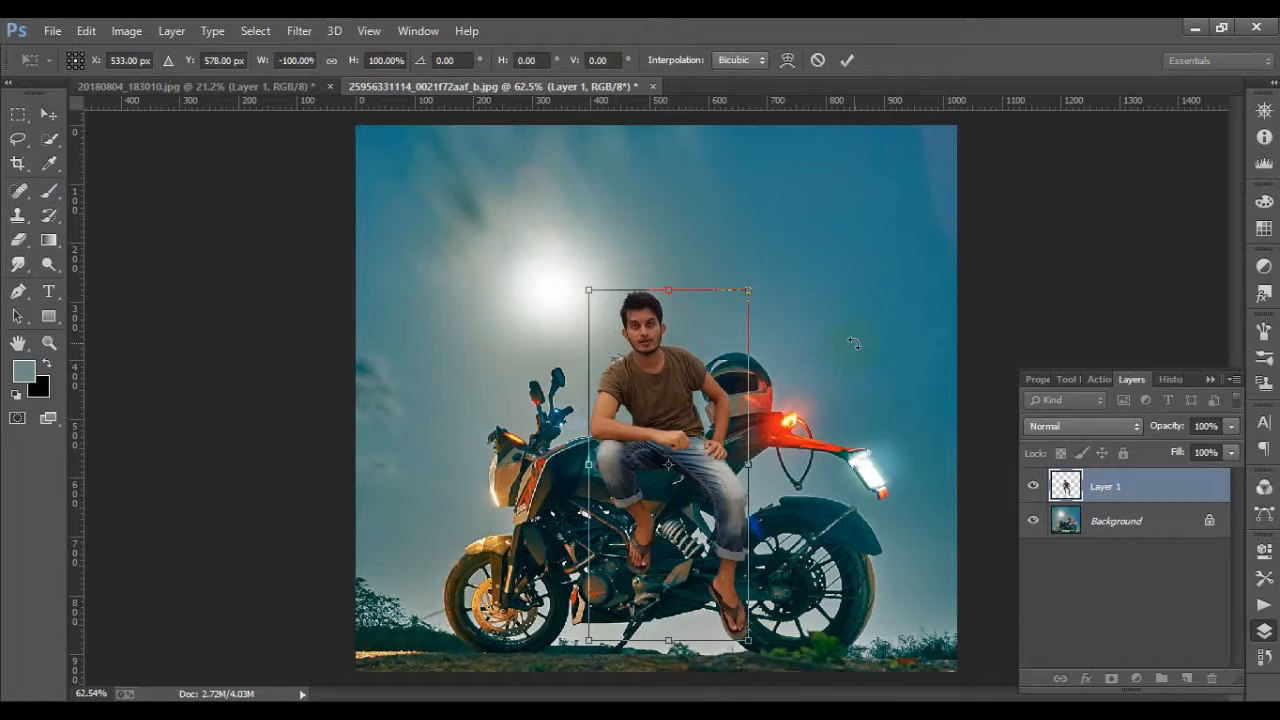
left_click_drag(690, 442, 690, 442)
scroll(593, 334, "down", 3)
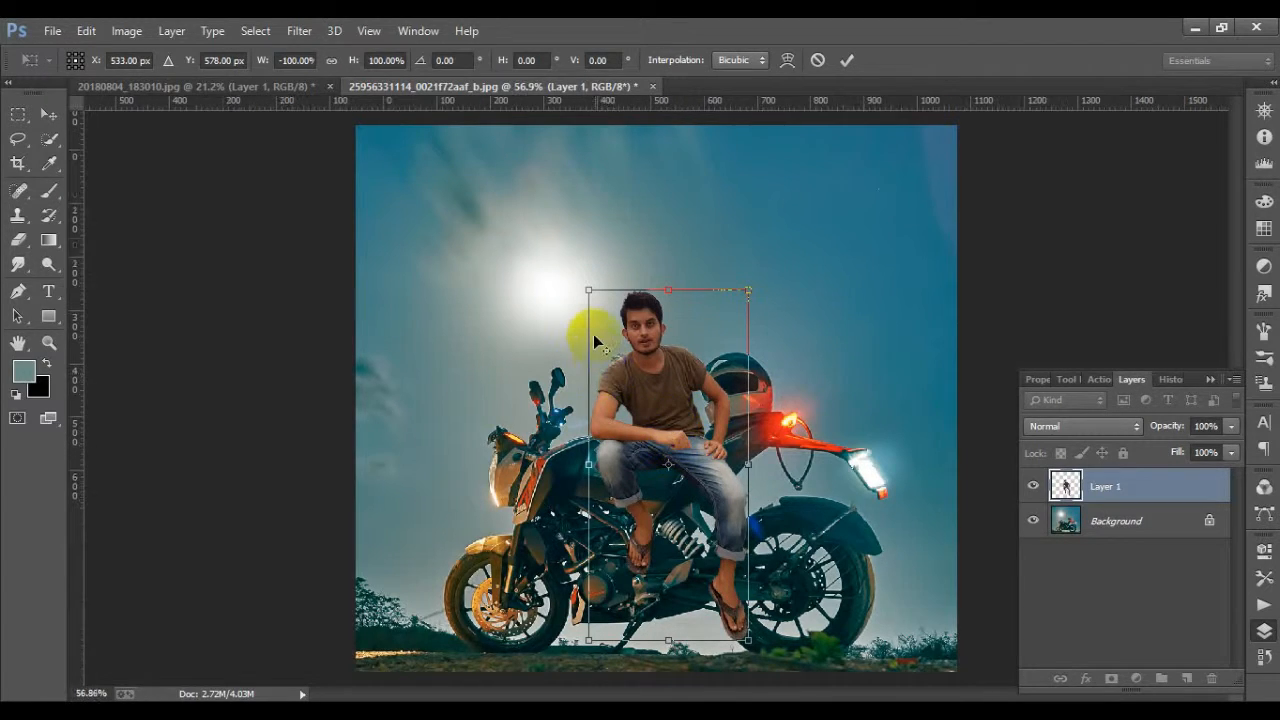
Shrink the flipped man to about 75.7% and lower him onto the motorcycle
scroll(696, 481, "up", 5)
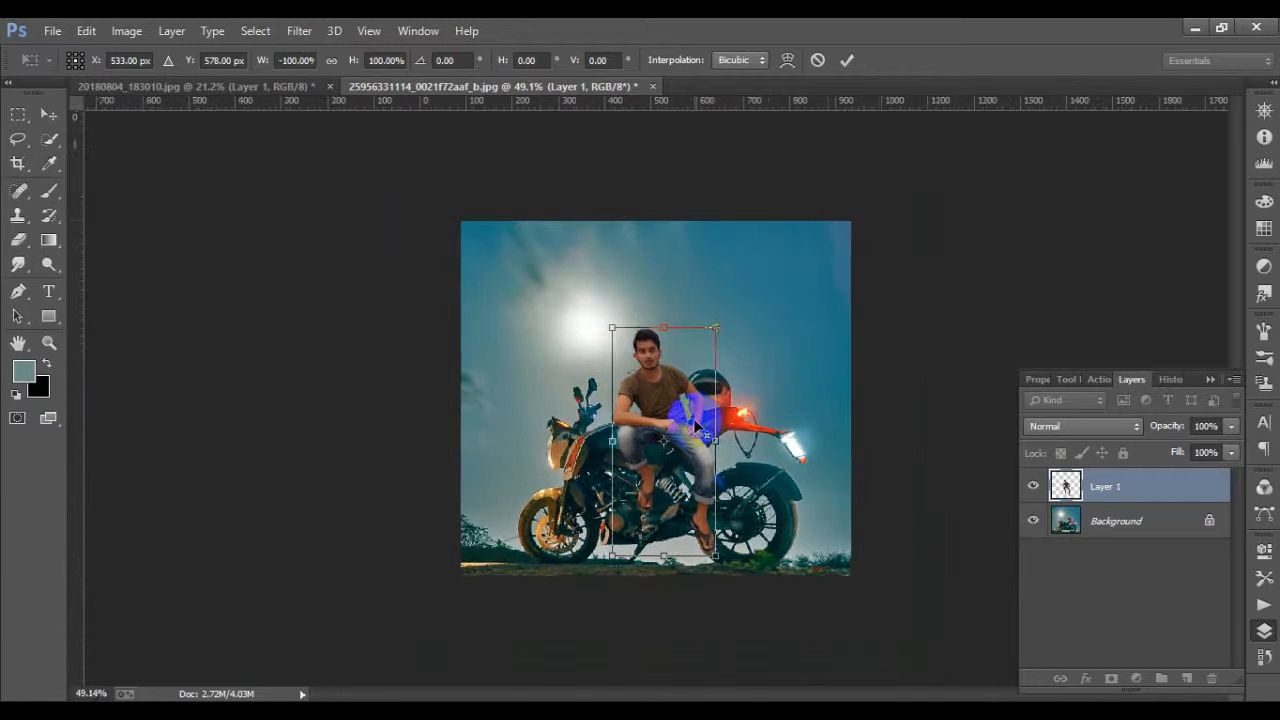
scroll(695, 425, "down", 1)
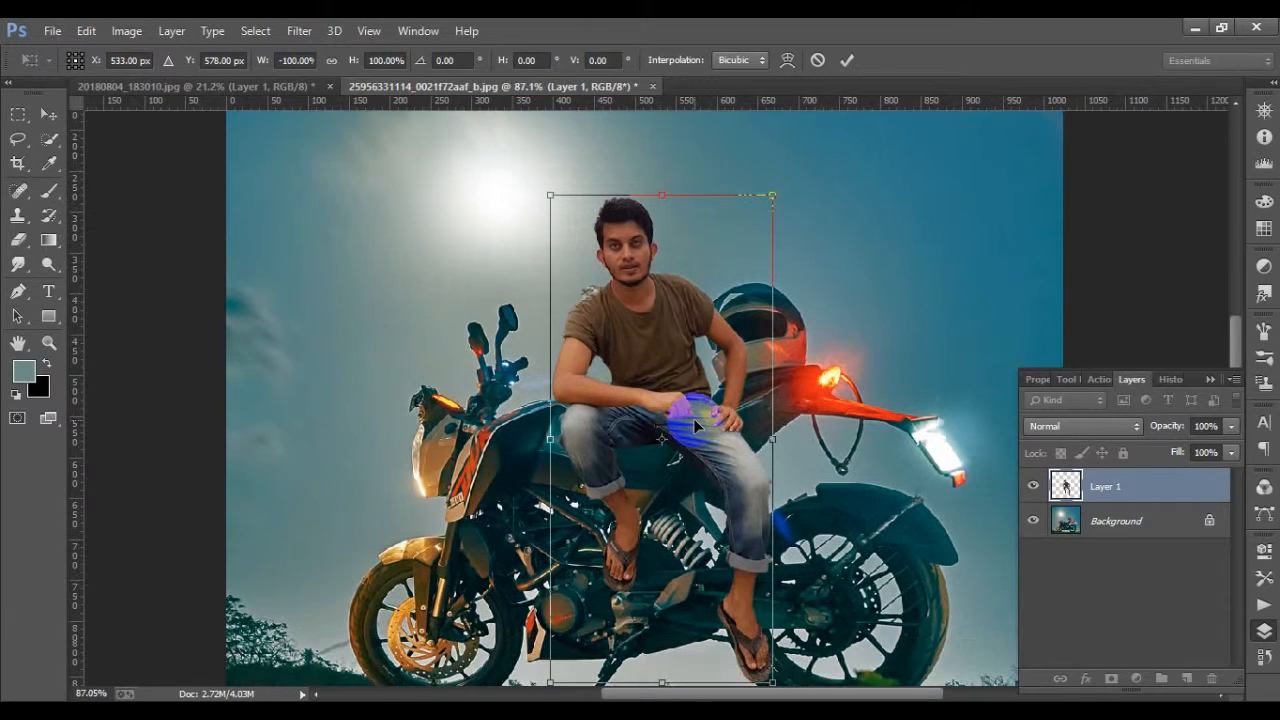
scroll(689, 417, "down", 1)
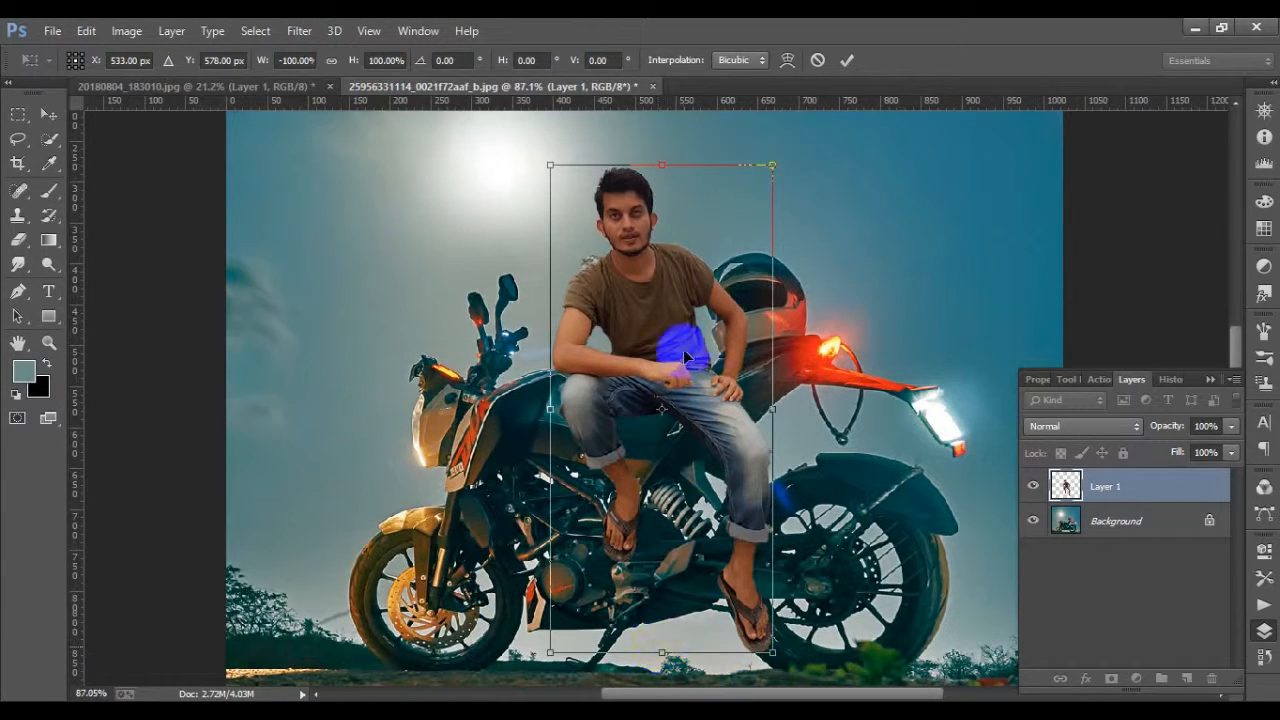
left_click_drag(772, 165, 746, 224)
mouse_move(666, 331)
left_mouse_down()
mouse_move(677, 346)
mouse_move(655, 349)
left_mouse_up()
Rotate the man about 7.6° clockwise, shift him back toward the helmet and apply the transform
left_click_drag(757, 184, 788, 201)
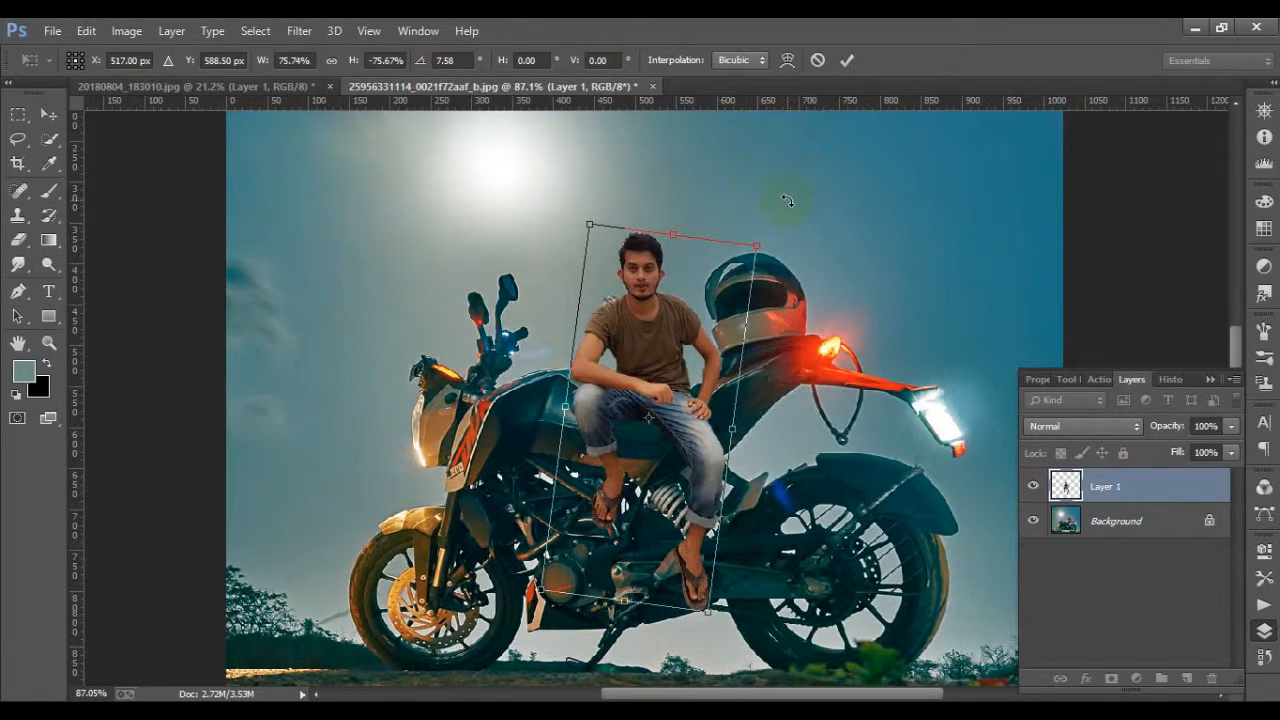
mouse_move(664, 351)
left_mouse_down()
mouse_move(640, 355)
mouse_move(668, 360)
mouse_move(686, 323)
mouse_move(681, 352)
left_mouse_up()
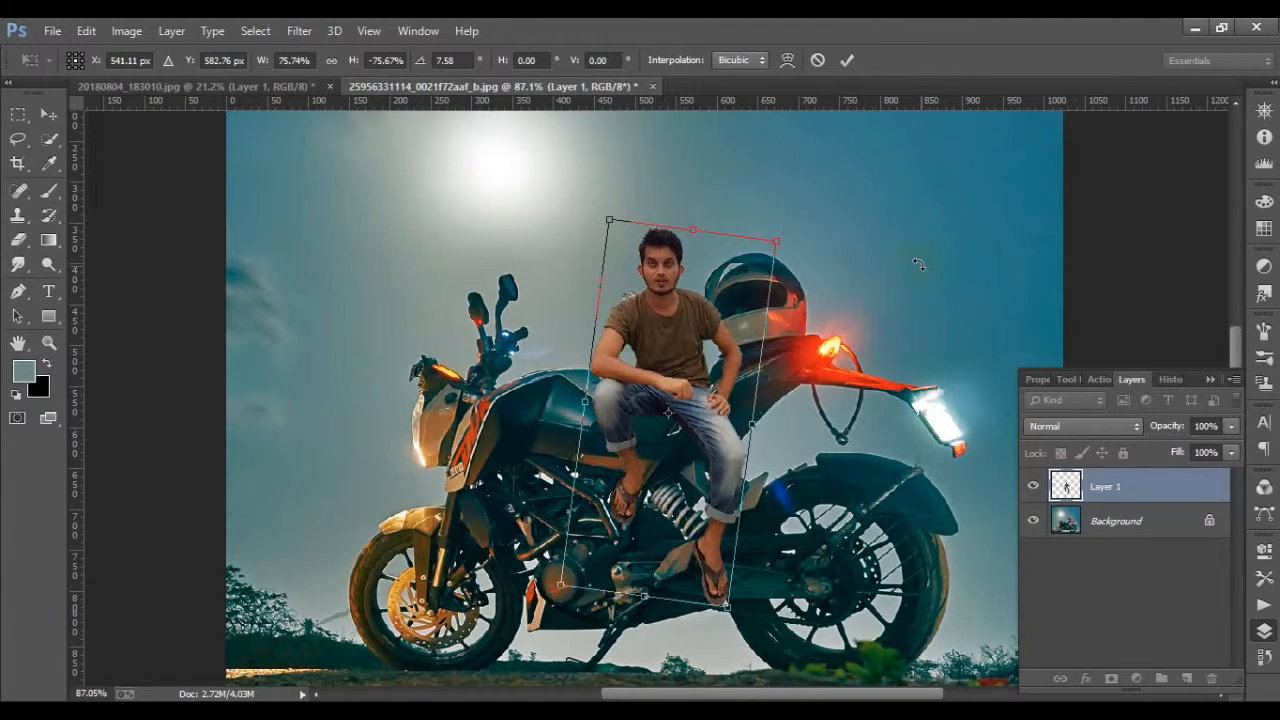
left_click(847, 60)
scroll(657, 277, "down", 3)
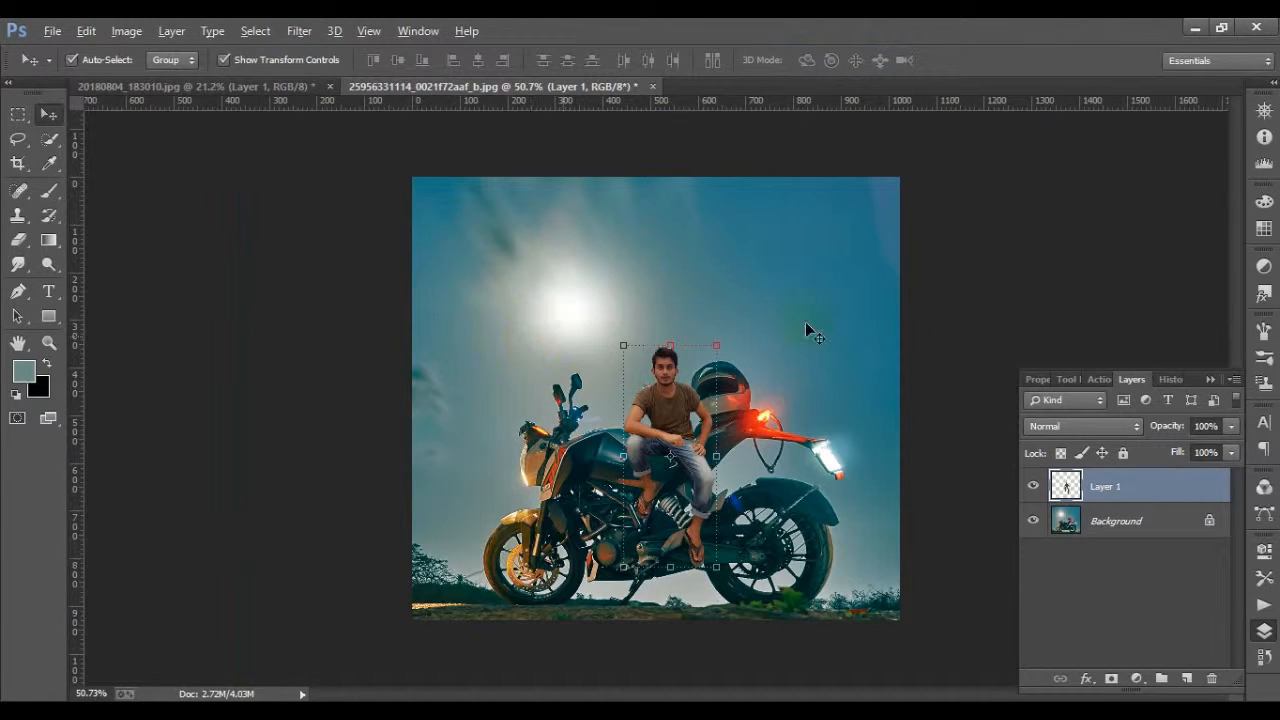
Enlarge the man on the motorcycle to about 133% with Free Transform
scroll(756, 331, "up", 2)
key("ctrl+t")
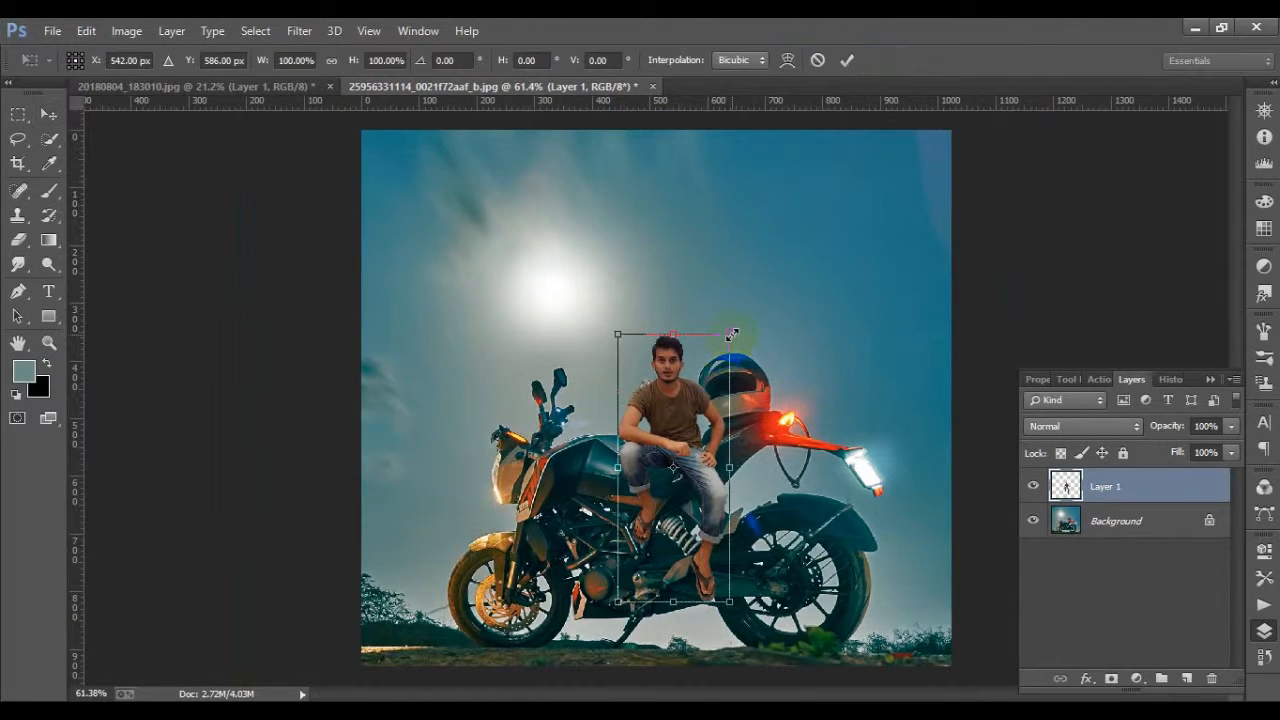
left_click_drag(735, 350, 761, 290)
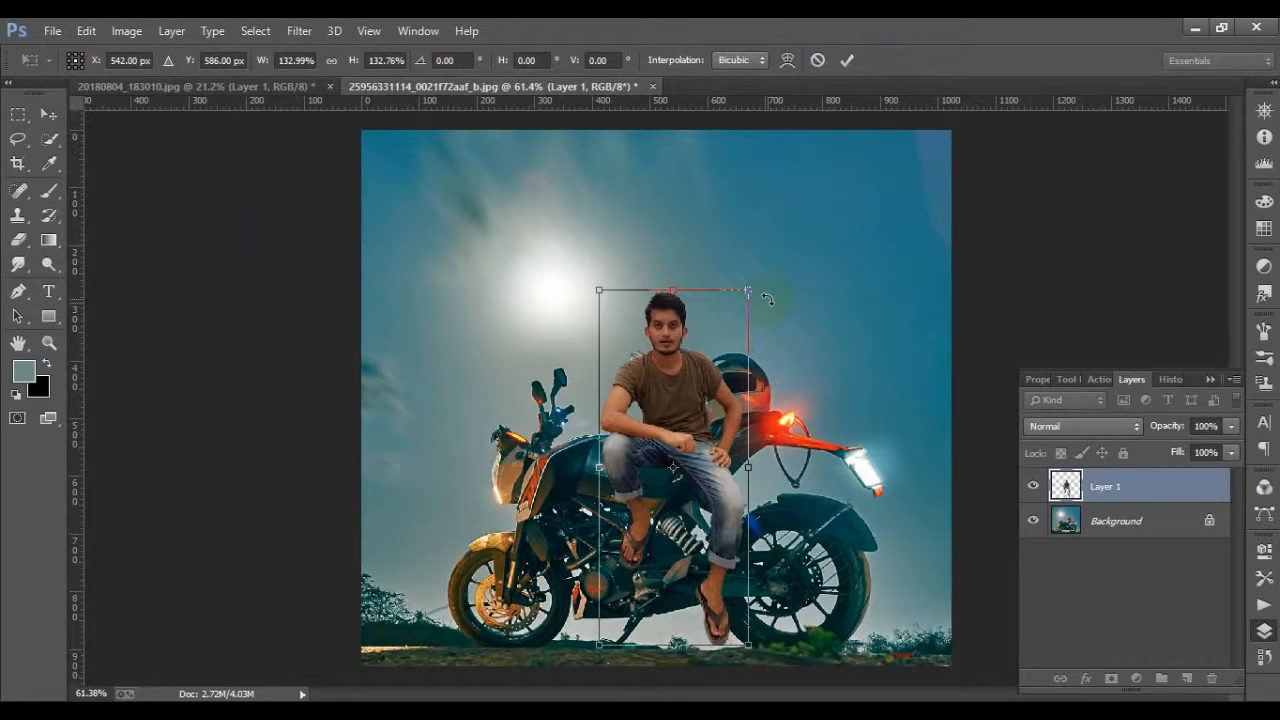
Flip the man horizontally within the active transform and shift him slightly up toward the motorcycle's handlebars
right_click(682, 396)
left_click(730, 358)
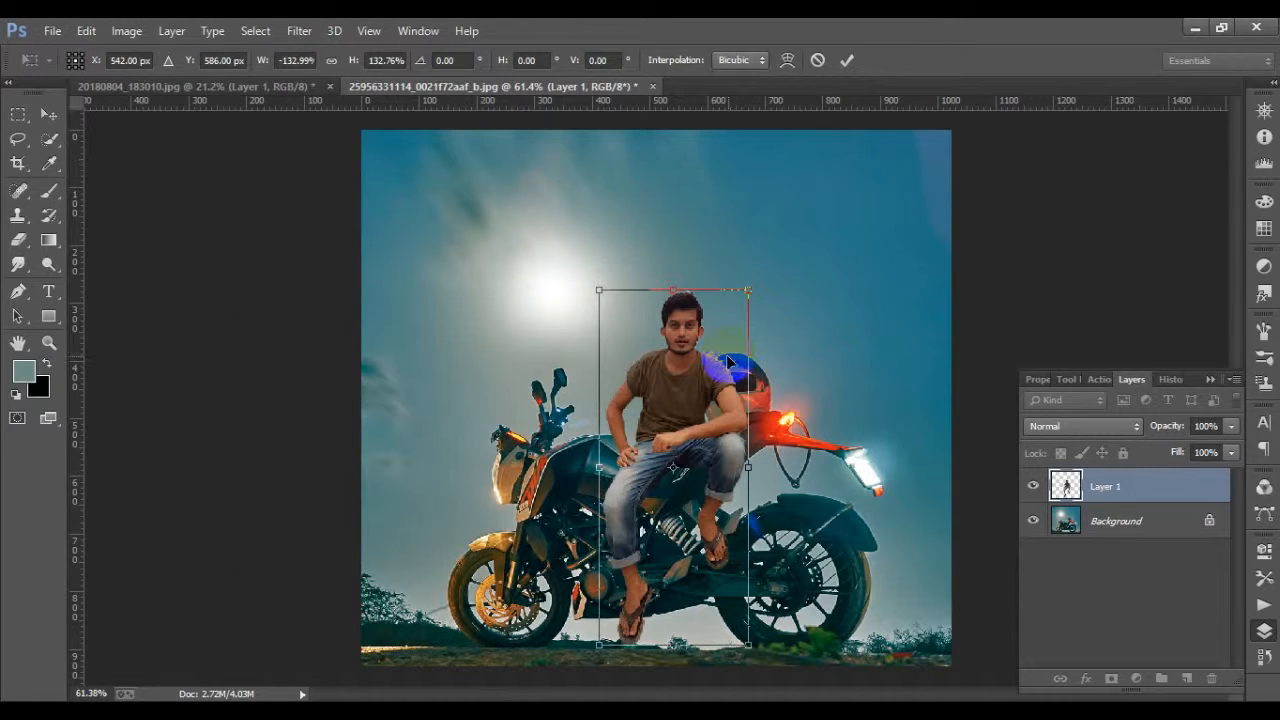
left_click_drag(724, 369, 686, 383)
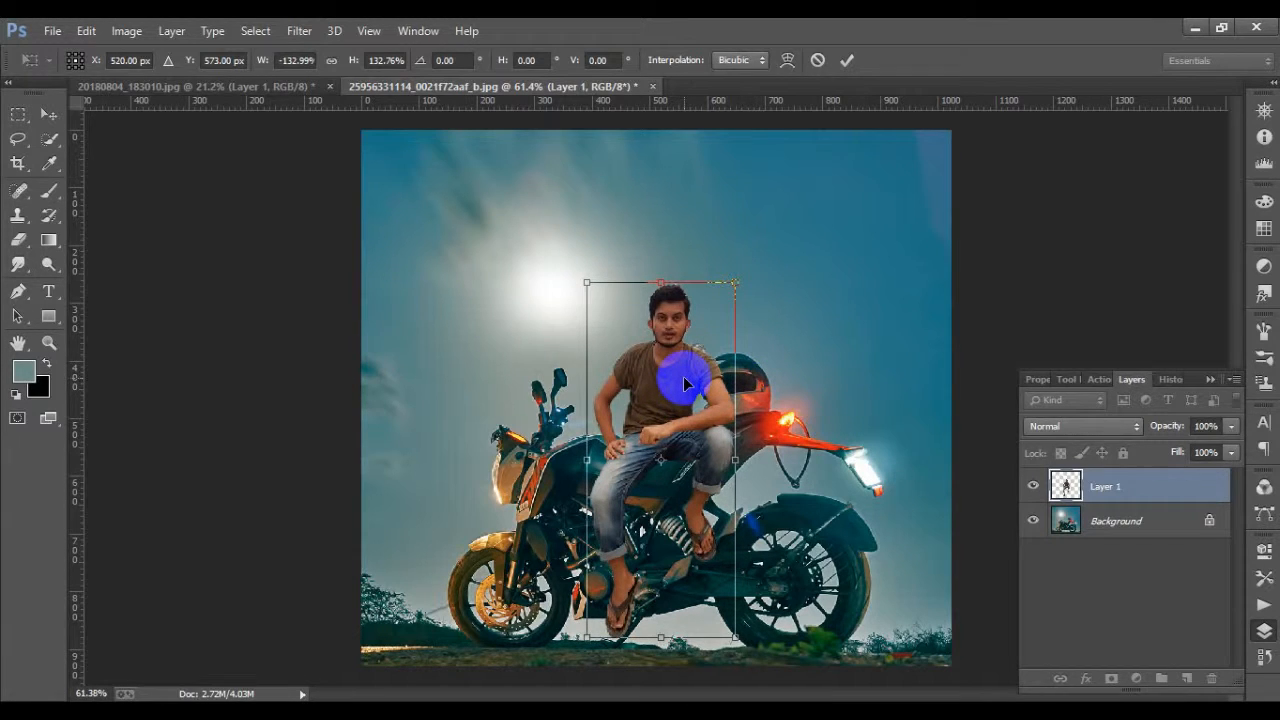
Reduce the man's height to about 128.7%, nudge him about 5 px toward the handlebars and 6 px down, and apply the transform
scroll(720, 443, "up", 5)
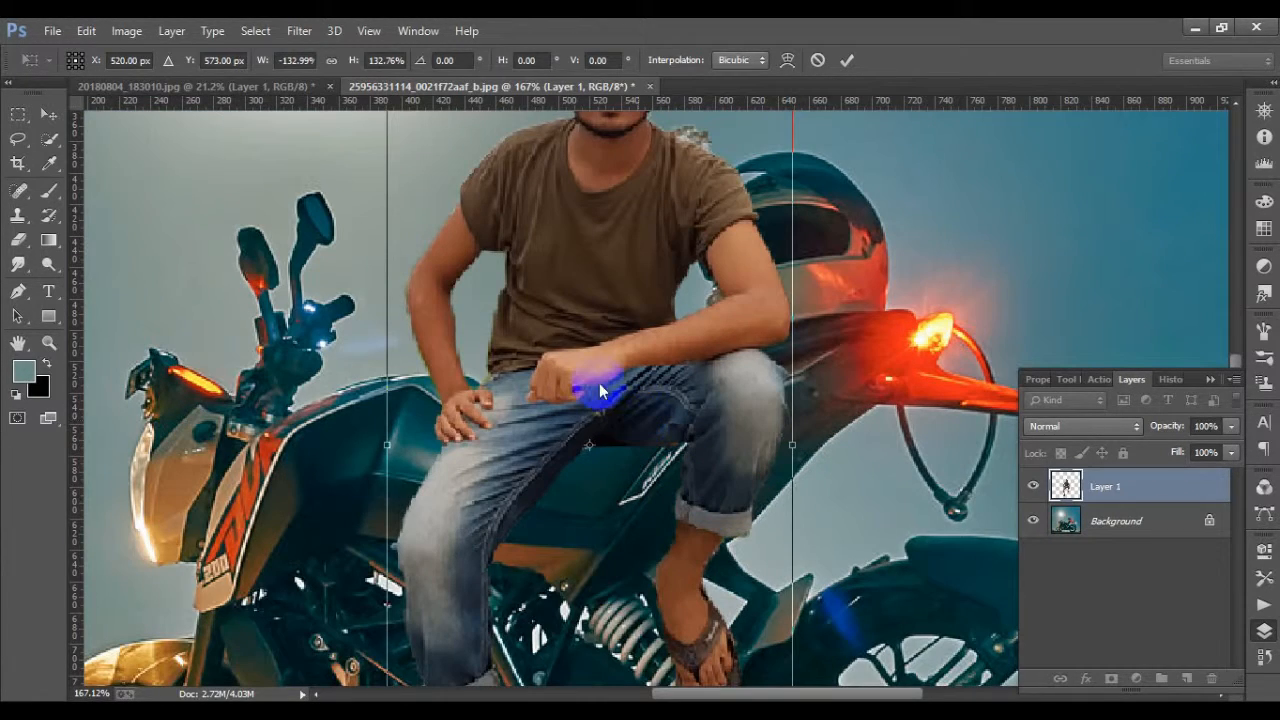
scroll(600, 390, "down", 3)
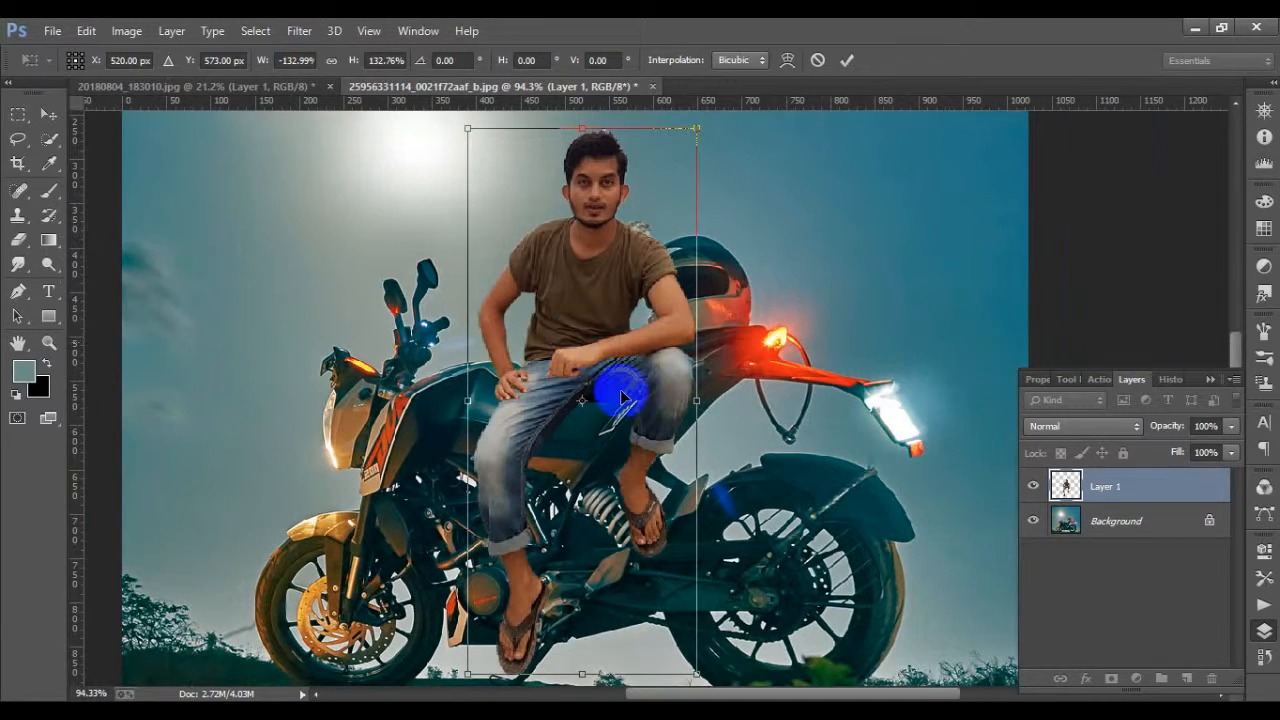
left_click_drag(583, 672, 609, 650)
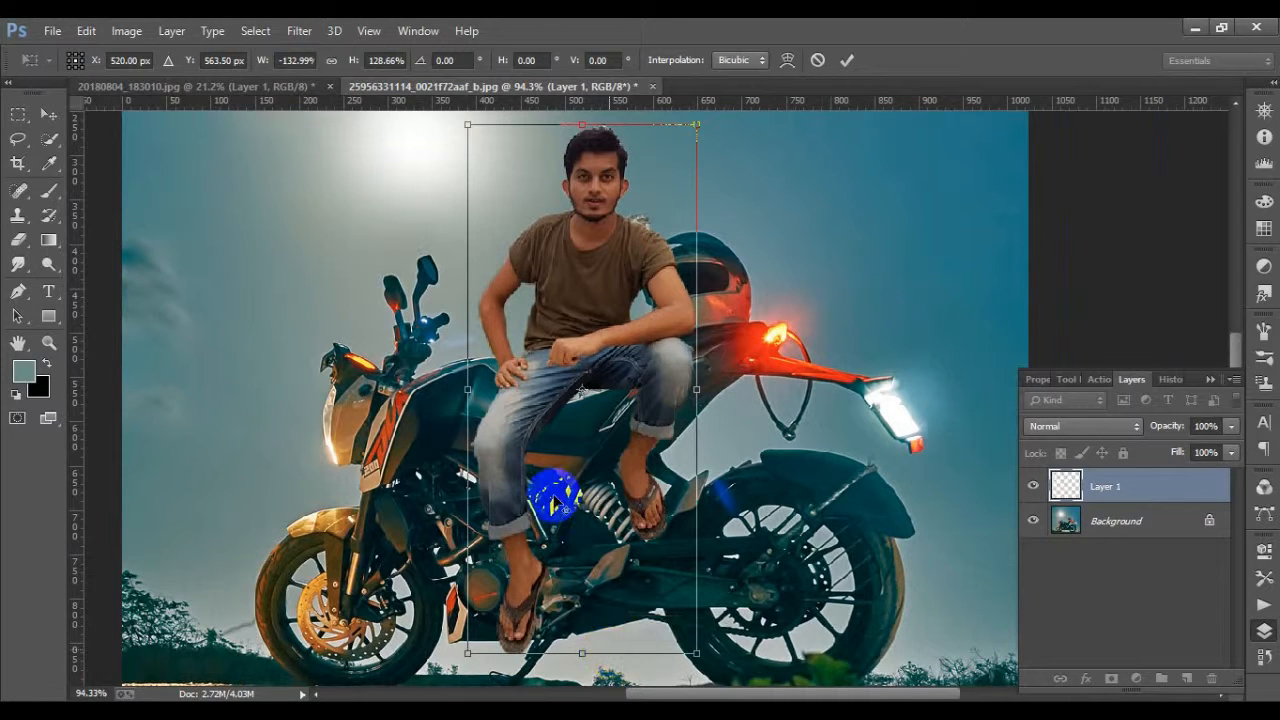
scroll(548, 485, "down", 4)
left_click_drag(683, 445, 675, 414)
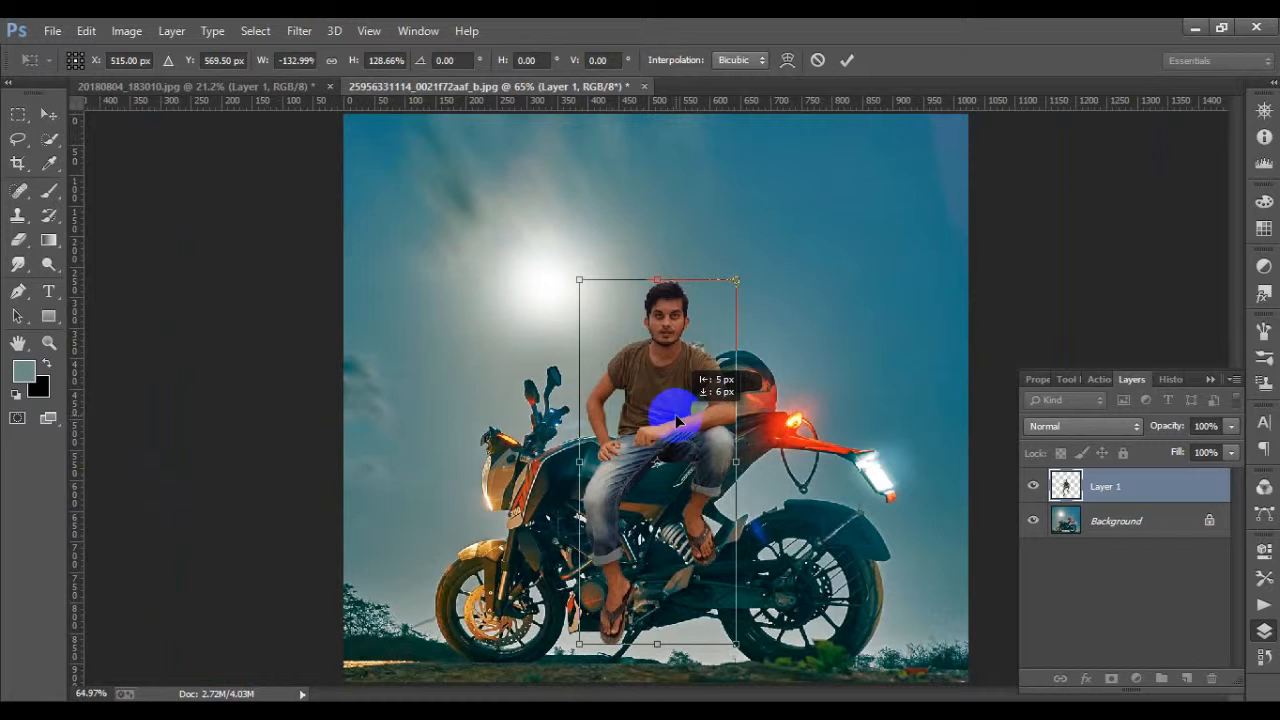
left_click(846, 59)
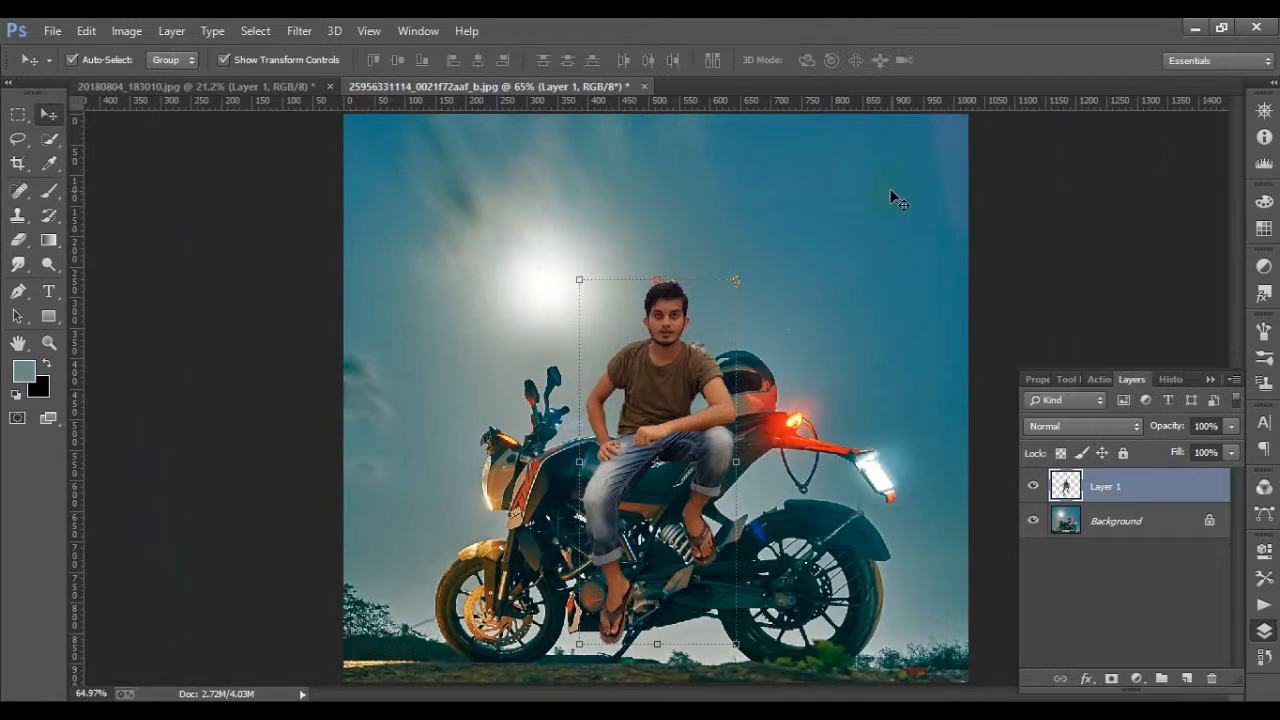
scroll(563, 323, "down", 3)
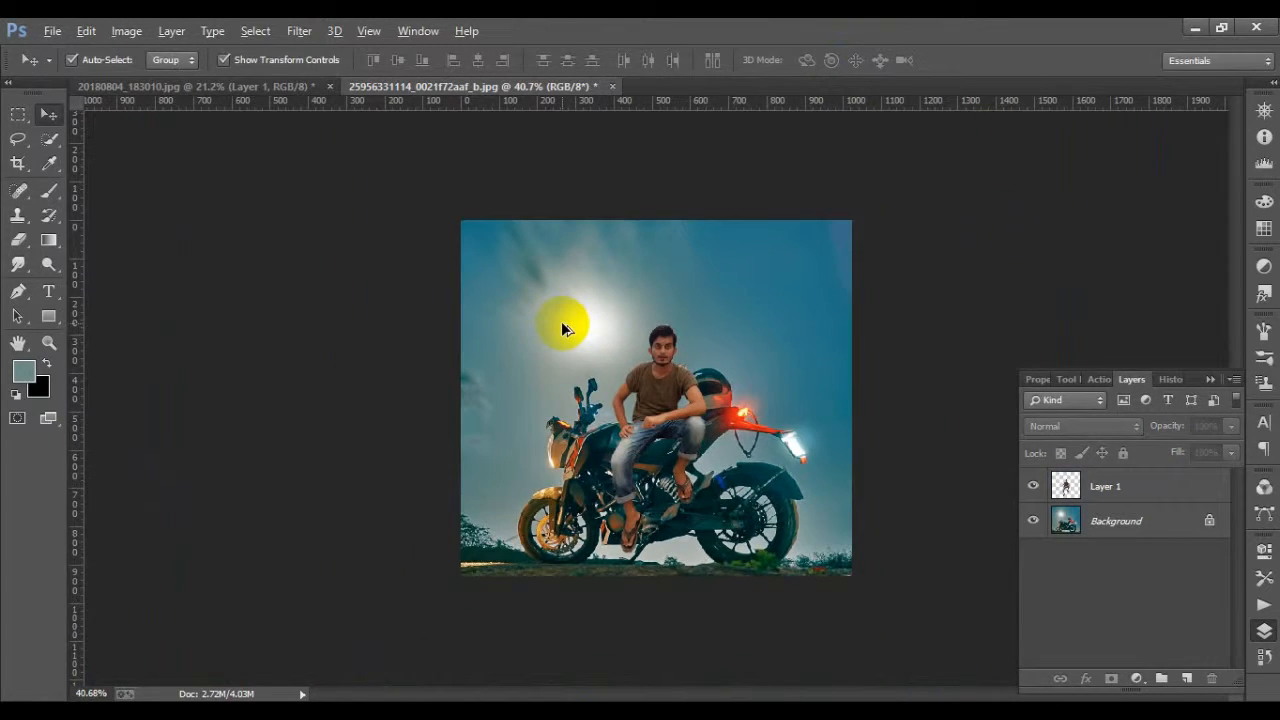
scroll(725, 390, "down", 3)
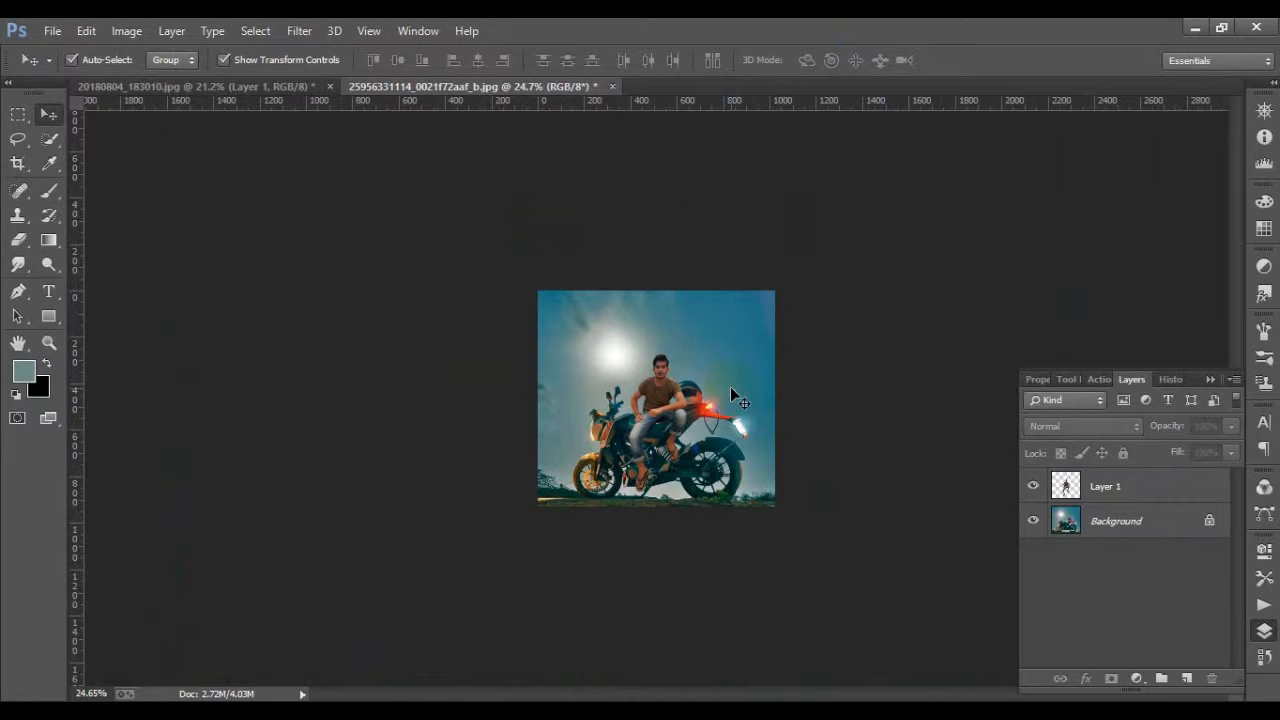
scroll(682, 430, "up", 5)
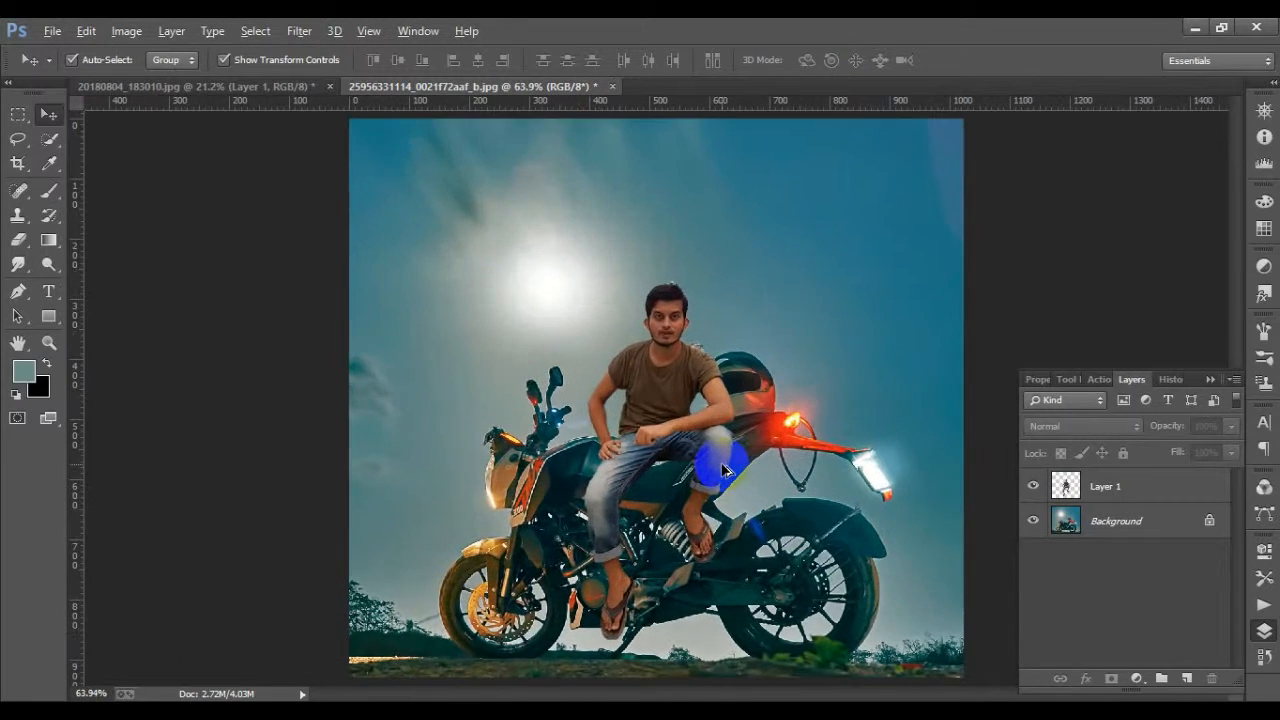
scroll(724, 470, "up", 2)
left_click_drag(720, 434, 726, 452)
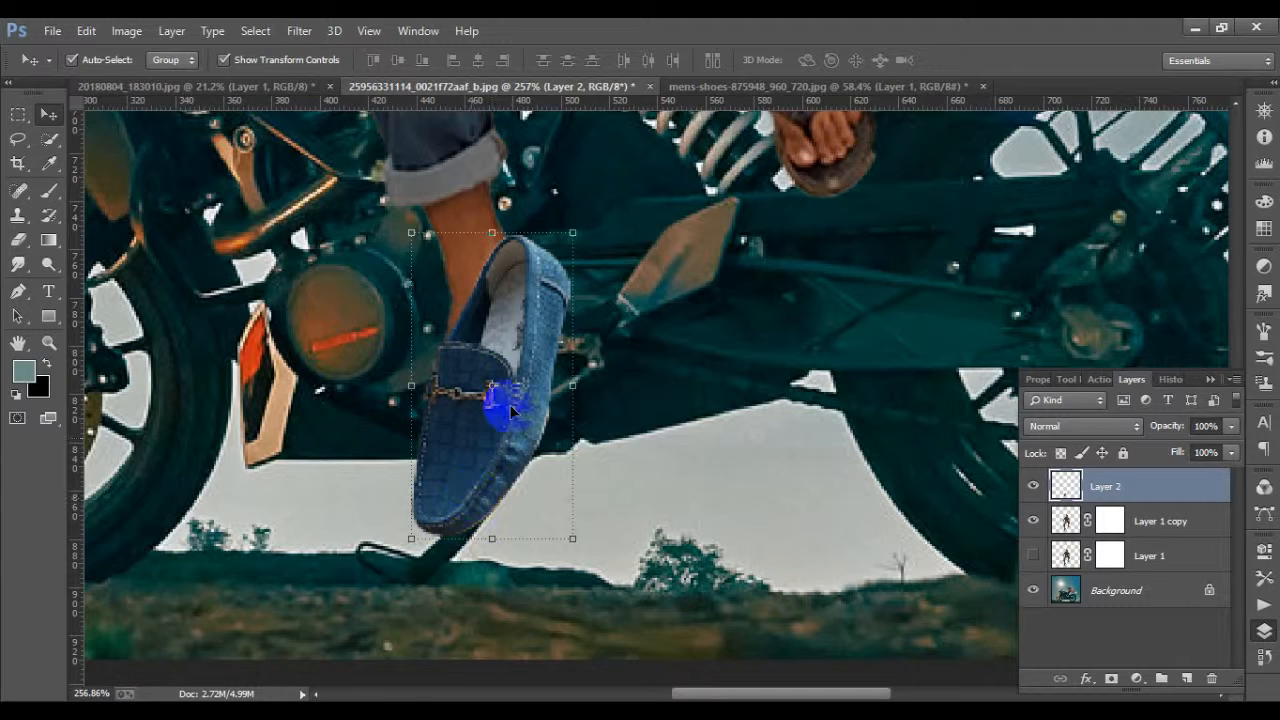
Position the blue loafer over the man's lower foot and erase its inner opening with a 17 px eraser to reveal the ankle
mouse_move(518, 375)
left_mouse_down()
mouse_move(435, 440)
mouse_move(520, 398)
mouse_move(508, 386)
left_mouse_up()
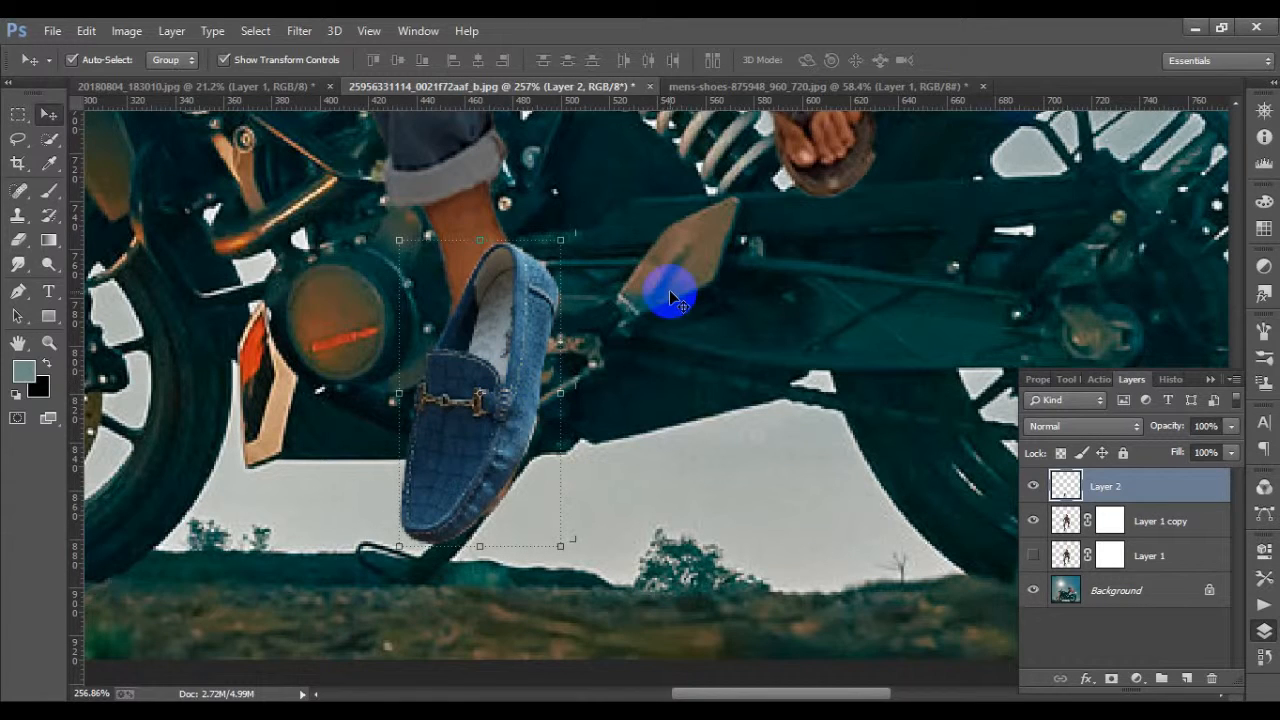
left_click_drag(529, 266, 533, 267)
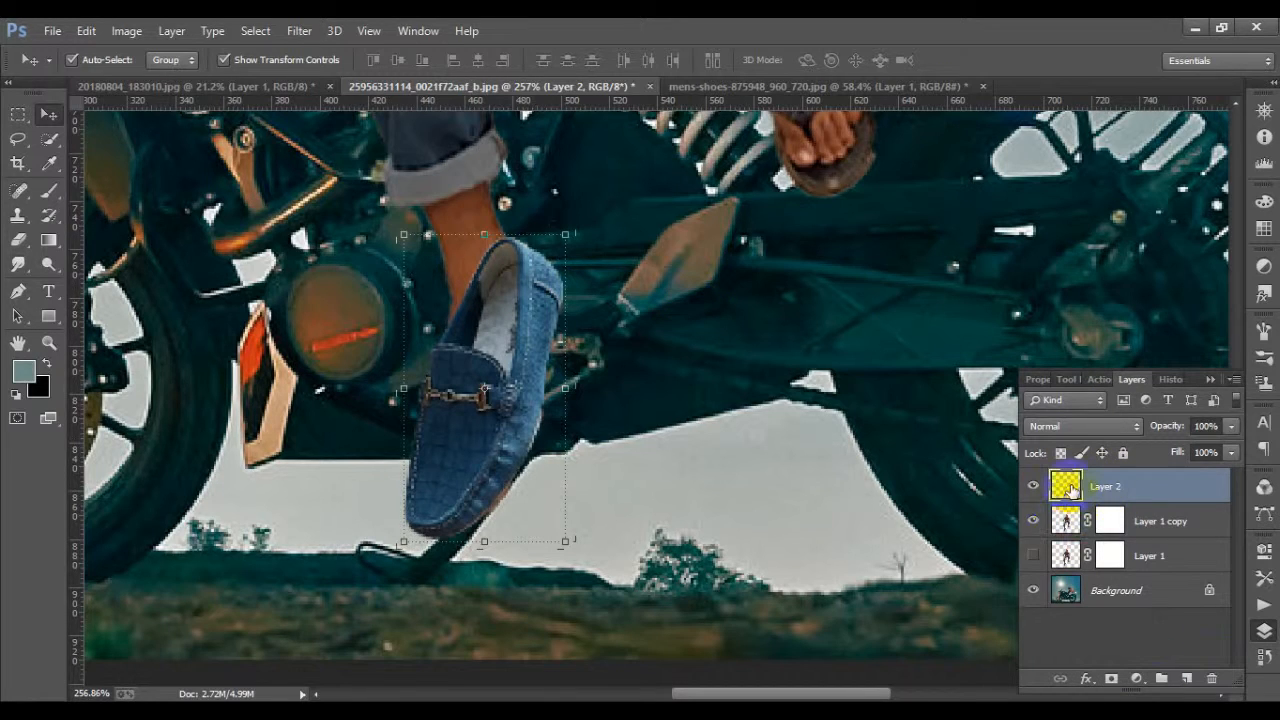
left_click(16, 248)
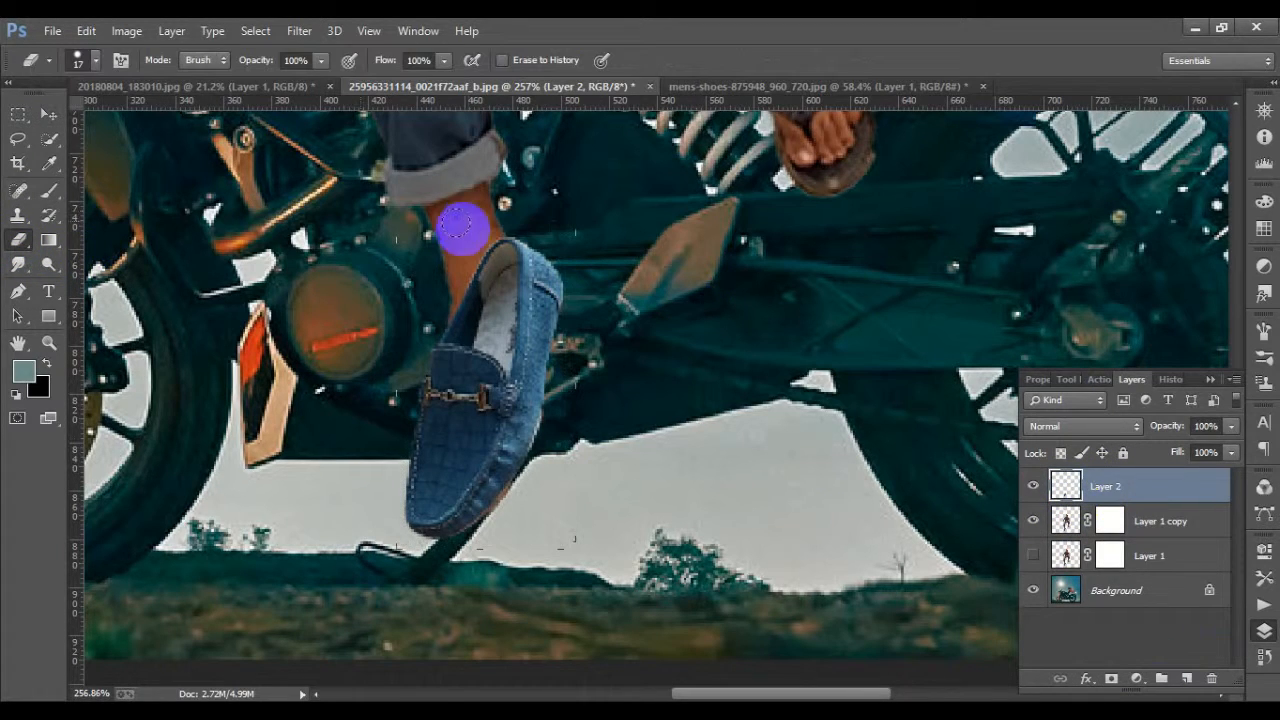
mouse_move(487, 247)
left_mouse_down()
mouse_move(464, 281)
mouse_move(468, 303)
mouse_move(486, 251)
mouse_move(489, 303)
mouse_move(481, 323)
mouse_move(463, 321)
mouse_move(476, 314)
left_mouse_up()
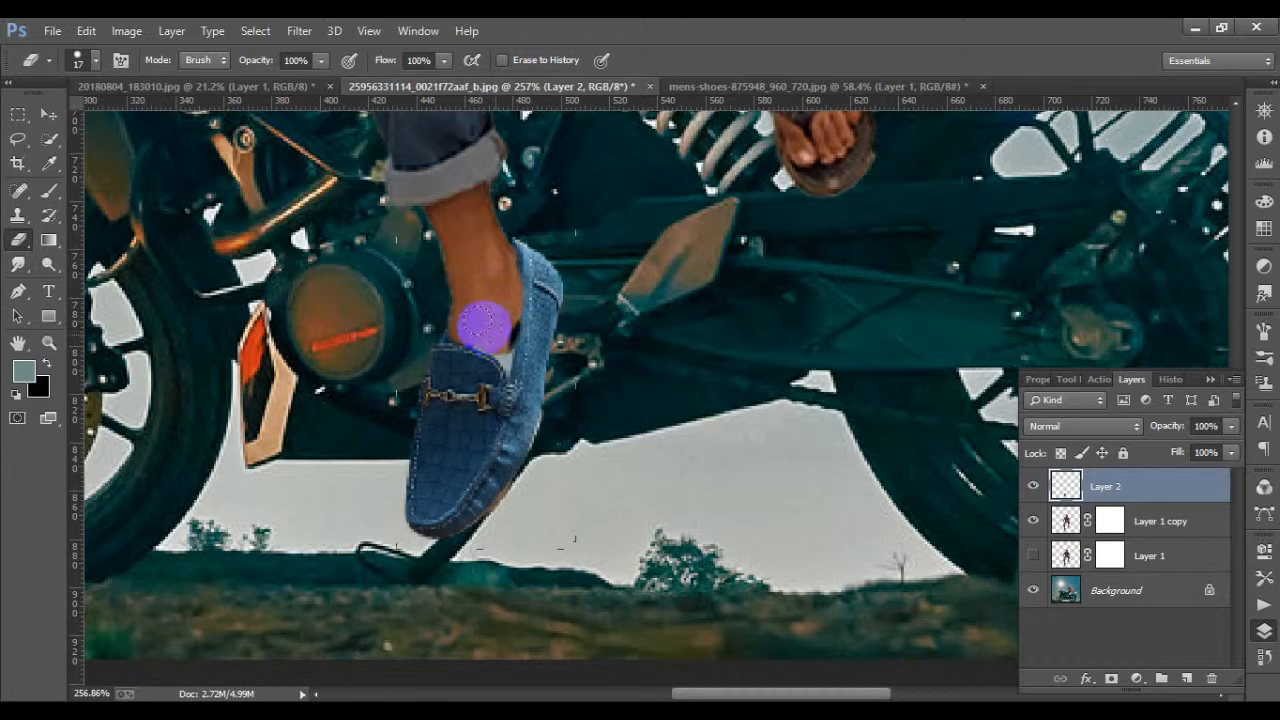
Examine the loafer's fit on the lower foot both close up and within the whole composite
scroll(484, 326, "down", 3)
scroll(470, 372, "down", 3)
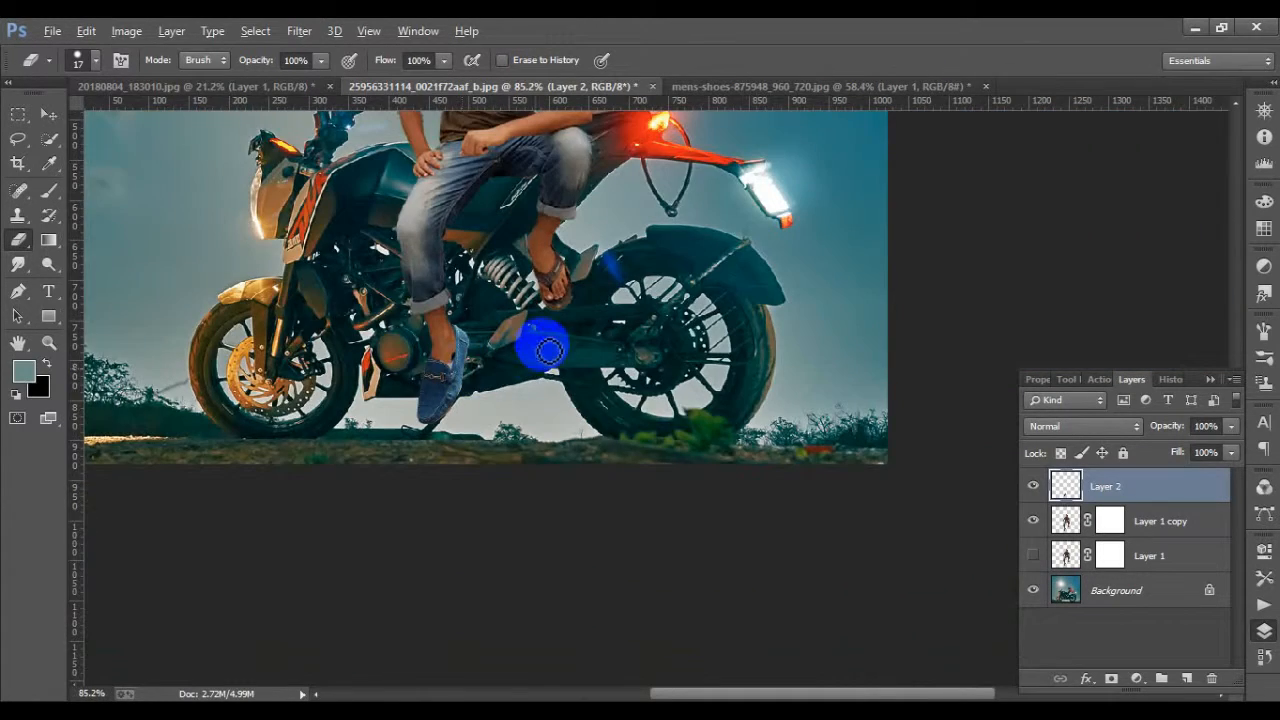
scroll(420, 443, "up", 4)
scroll(536, 320, "up", 2)
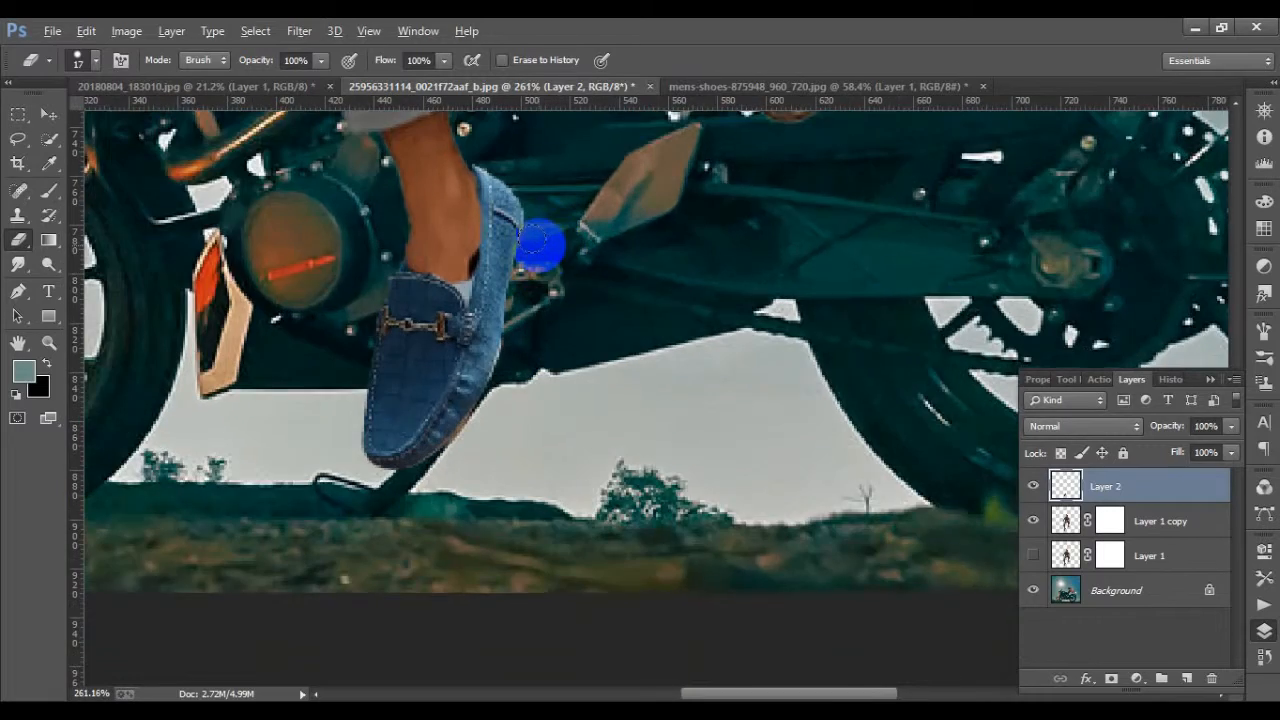
scroll(540, 245, "up", 3)
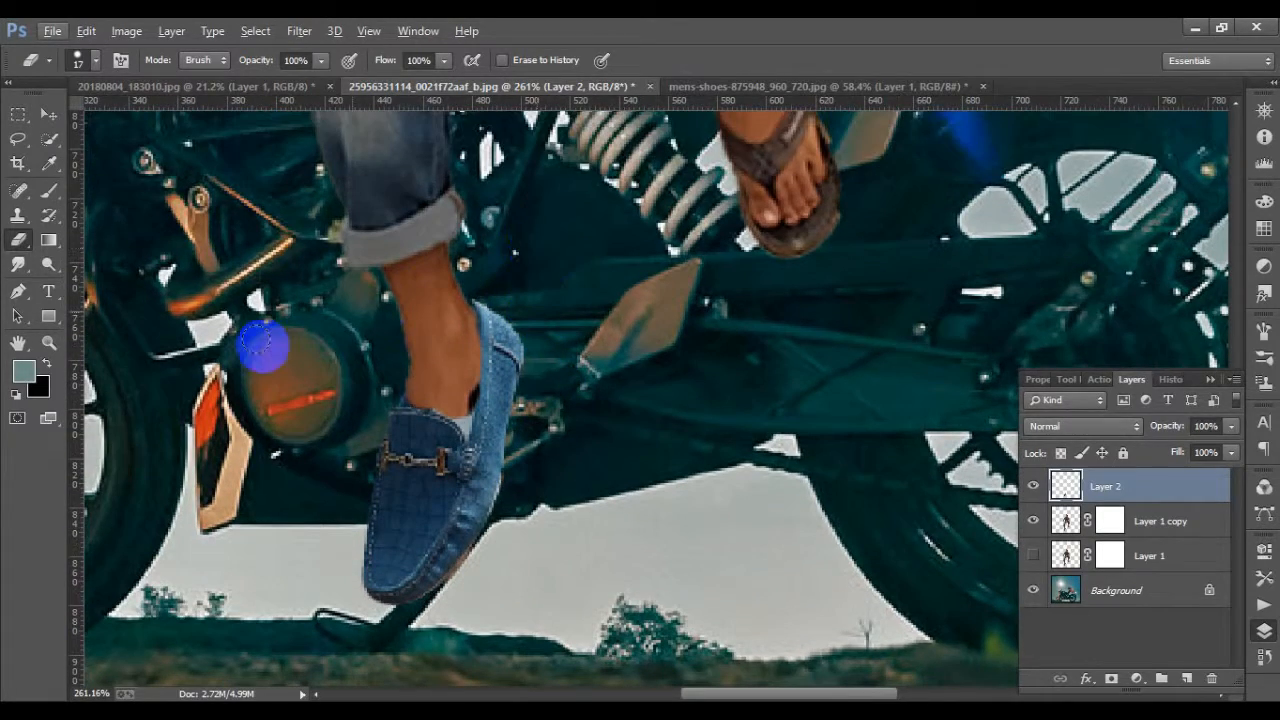
scroll(262, 345, "down", 6)
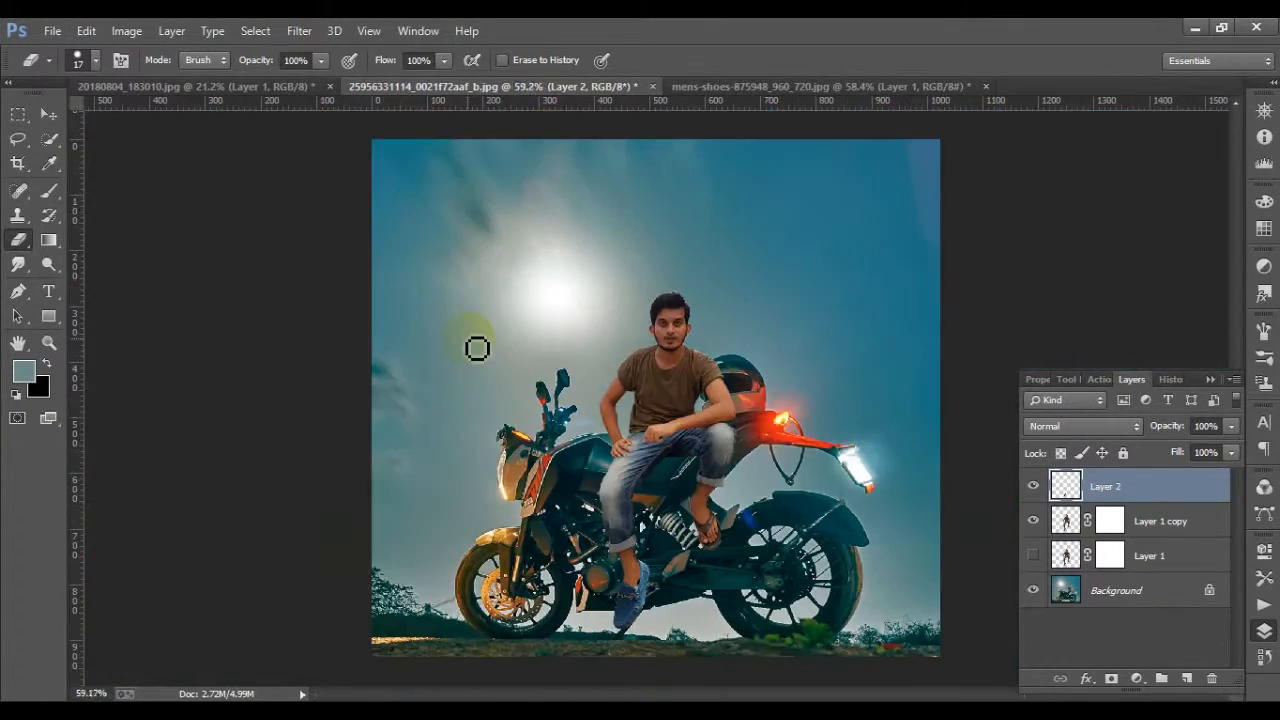
scroll(643, 600, "up", 5)
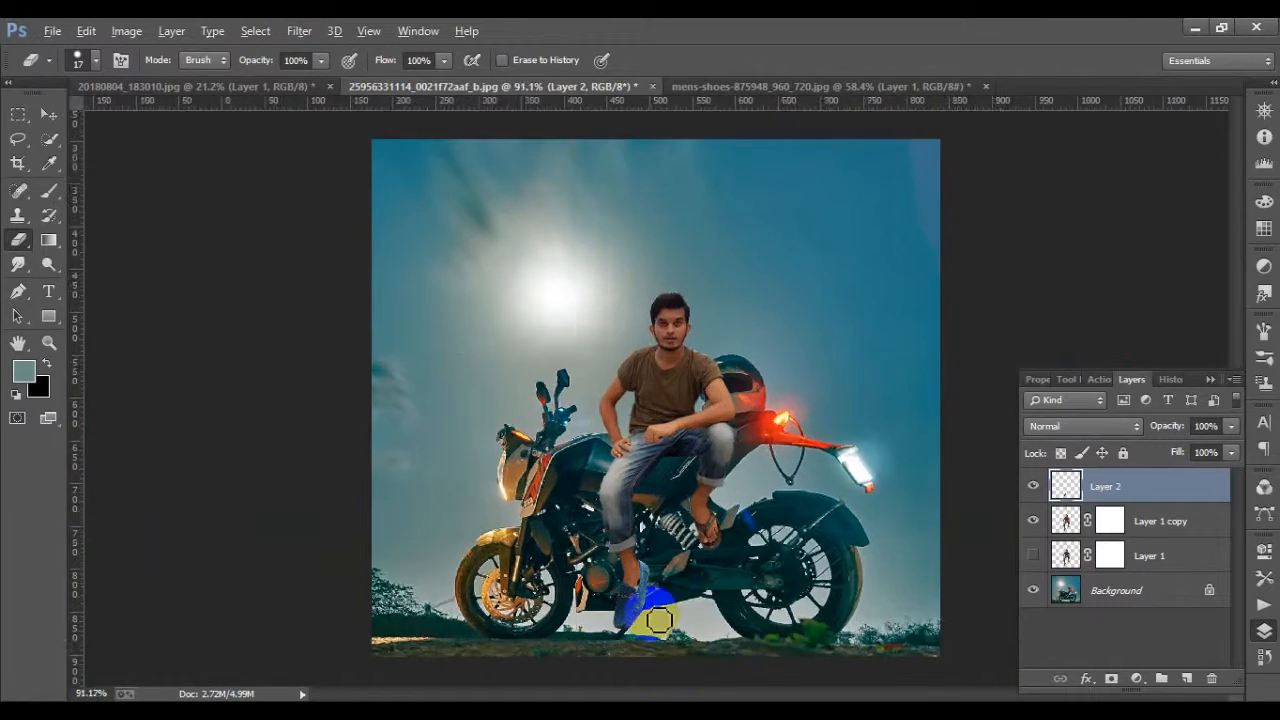
scroll(624, 472, "up", 1)
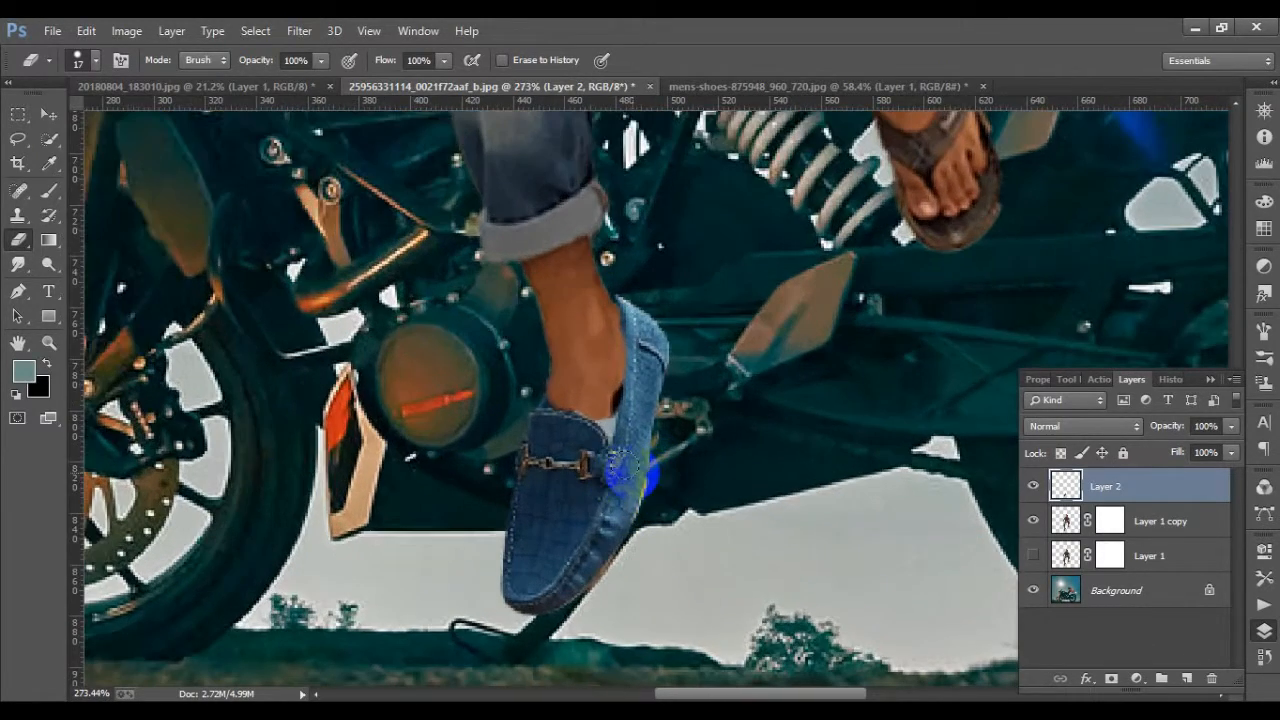
Shrink the loafer to about 83.5%, rotate it about 3.4° counterclockwise, move it slightly up on the foot and apply the transform
left_click(45, 118)
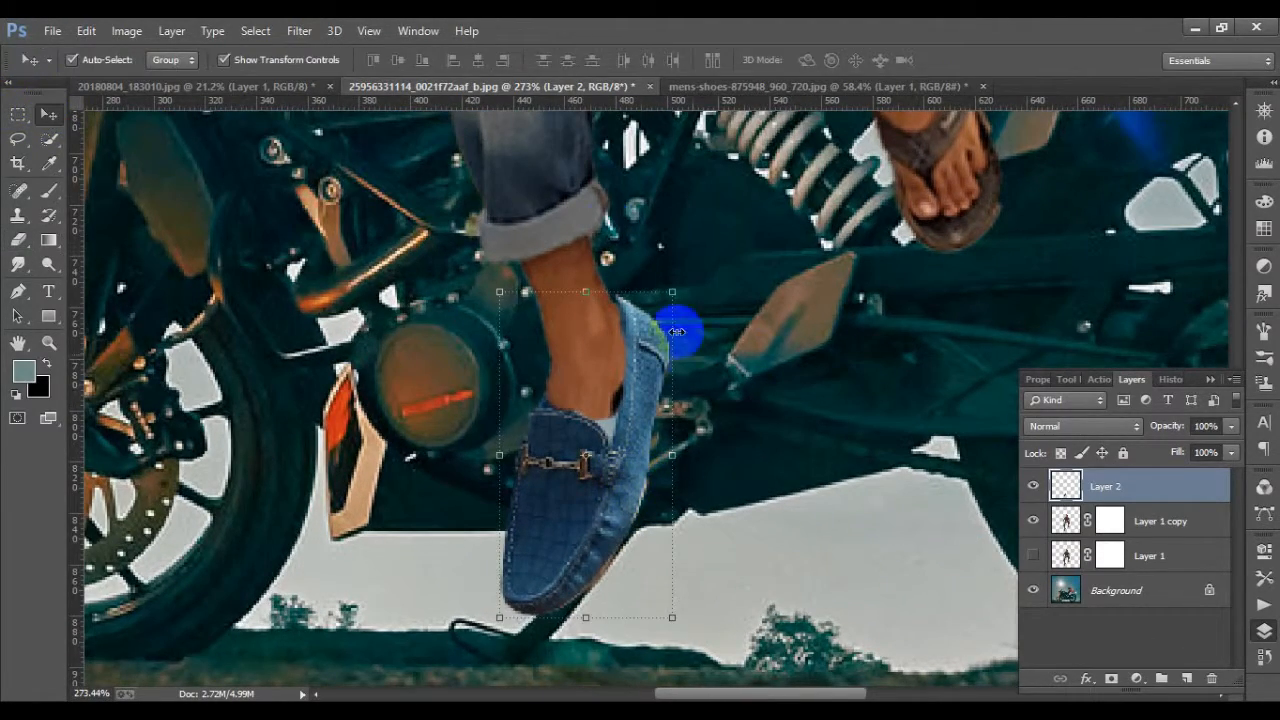
left_click(675, 292)
left_click_drag(675, 292, 655, 365)
left_click_drag(677, 286, 671, 277)
left_click_drag(625, 397, 622, 373)
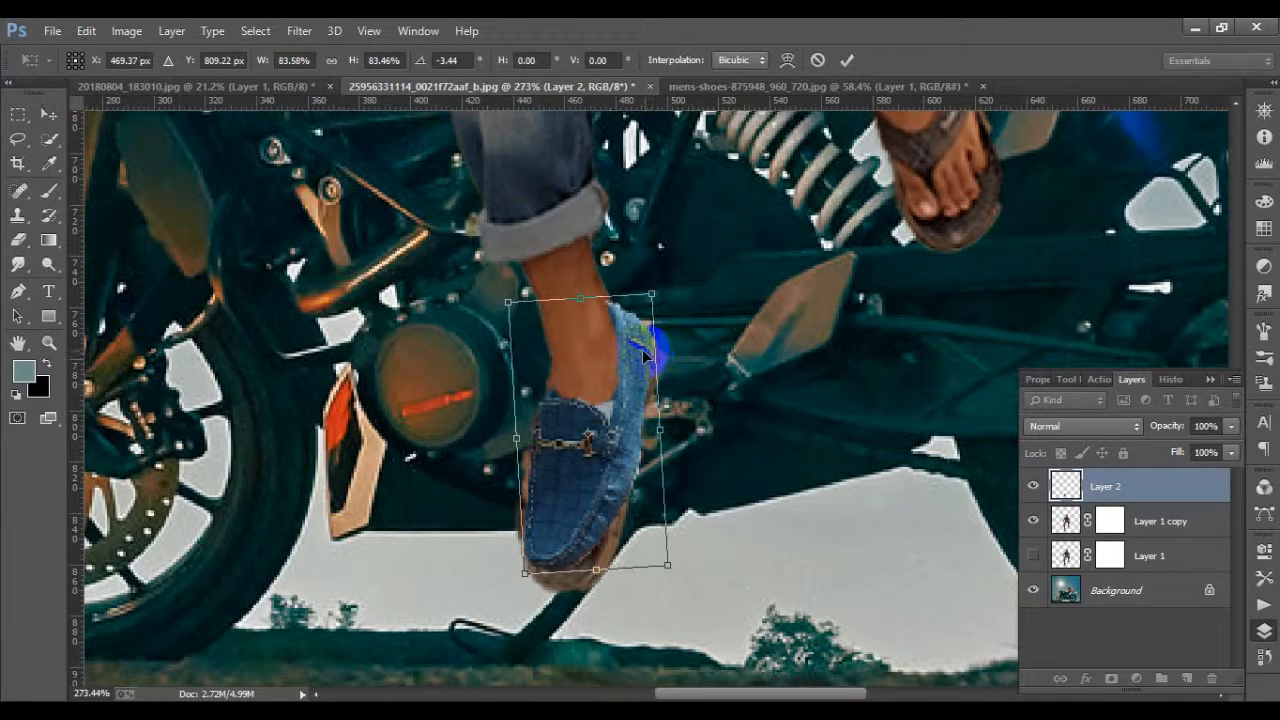
left_click(845, 63)
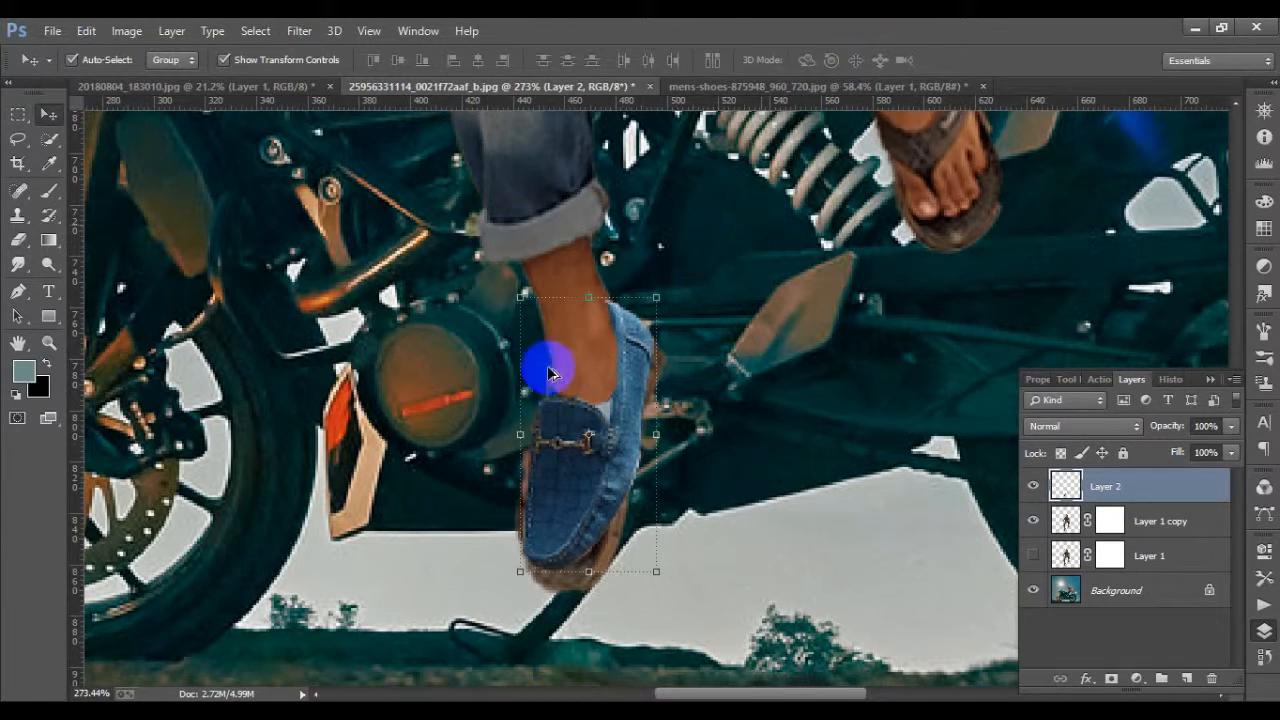
Erase the leftover pale lining inside the loafer's opening with an 8 px eraser
scroll(486, 412, "down", 5)
scroll(486, 410, "down", 3)
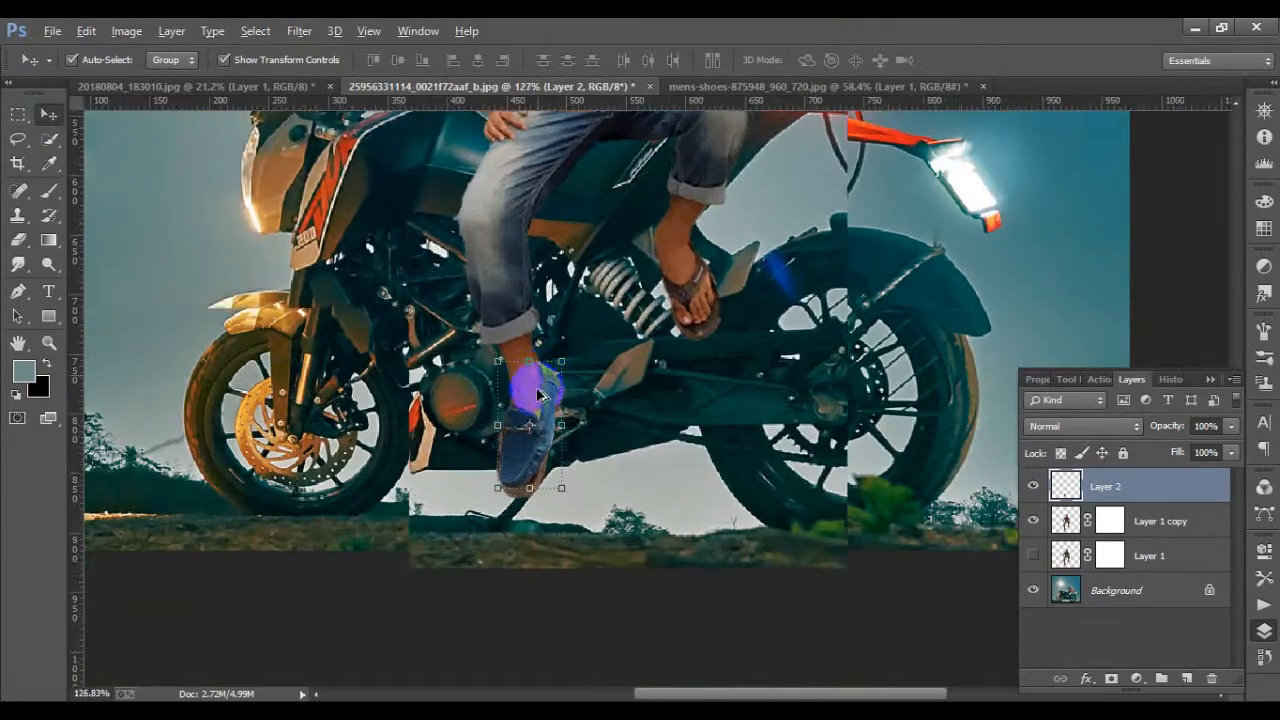
scroll(534, 412, "up", 8)
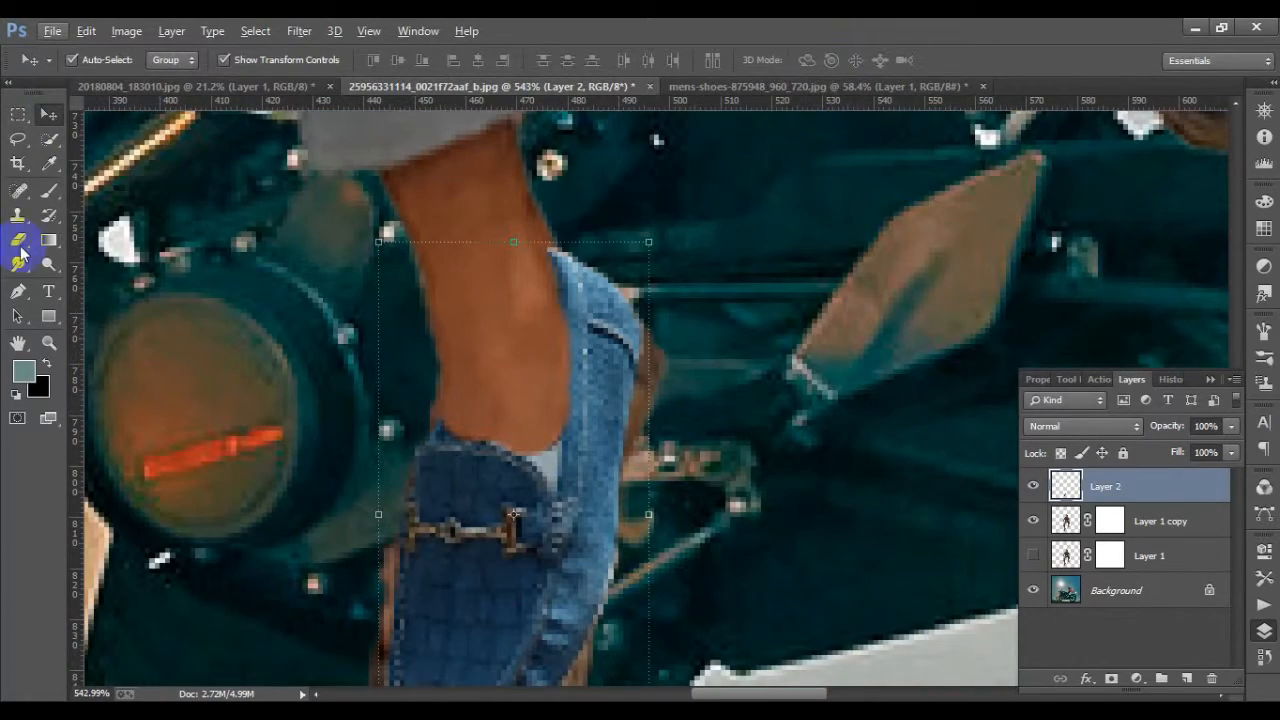
left_click(22, 243)
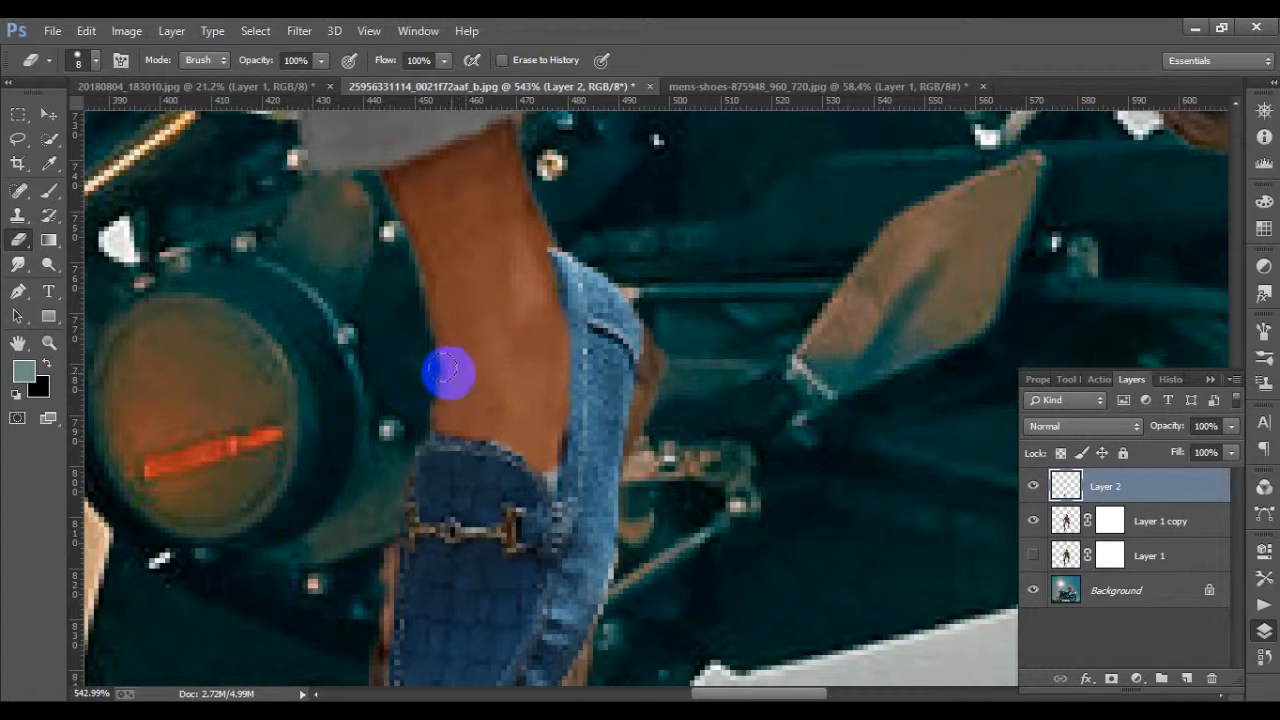
scroll(478, 378, "down", 5)
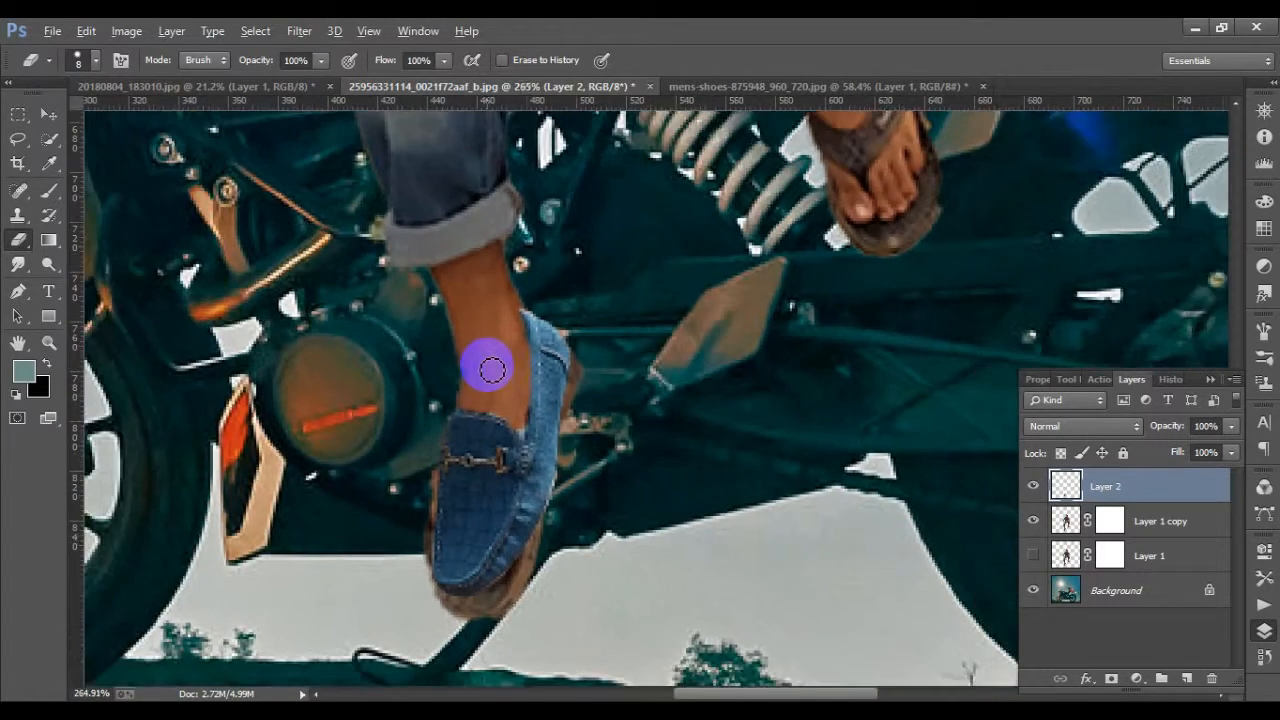
scroll(492, 388, "up", 1)
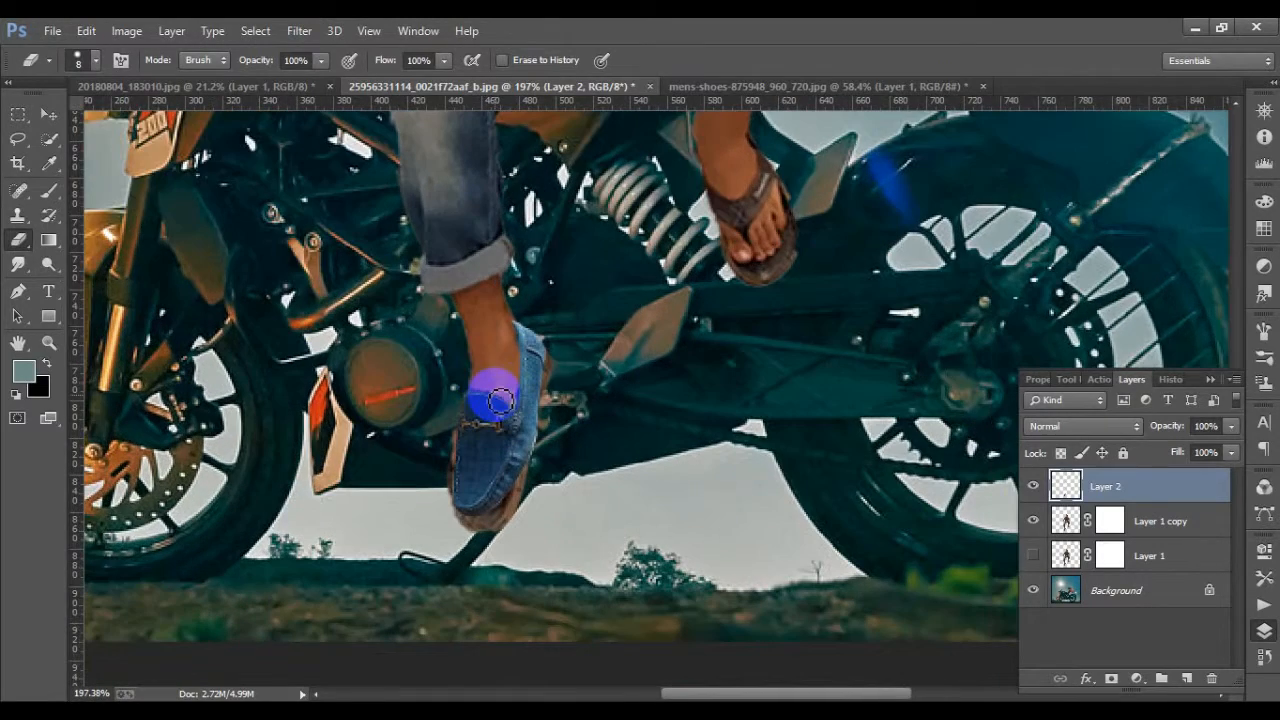
Duplicate the loafer layer and place the copy over the man's raised foot
left_click(49, 116)
left_click(490, 445)
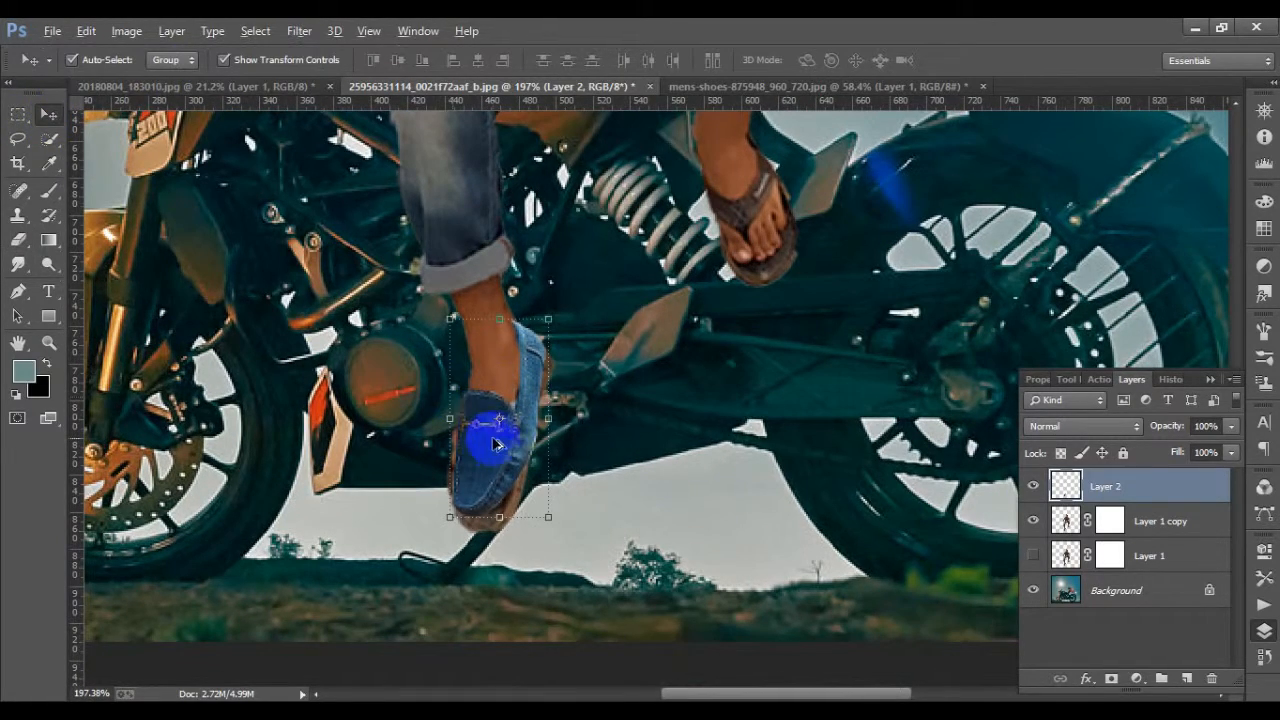
left_click_drag(495, 445, 740, 300)
scroll(404, 457, "down", 1)
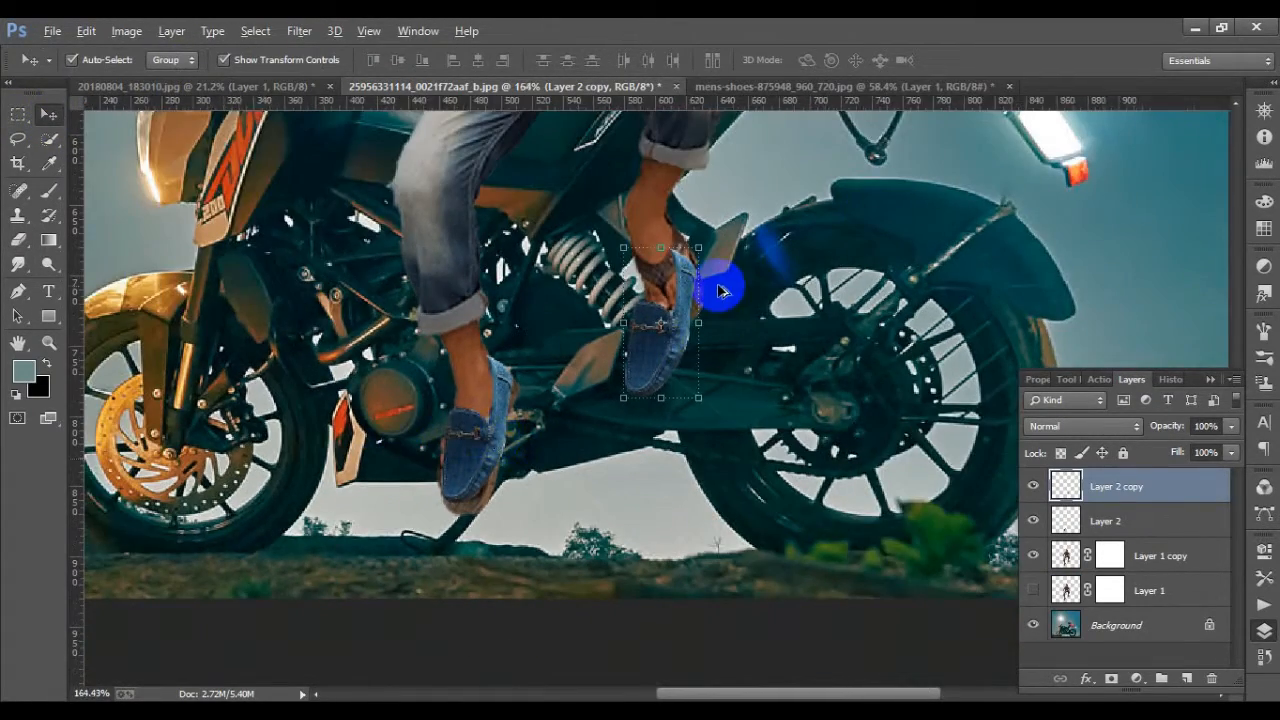
scroll(716, 255, "up", 1)
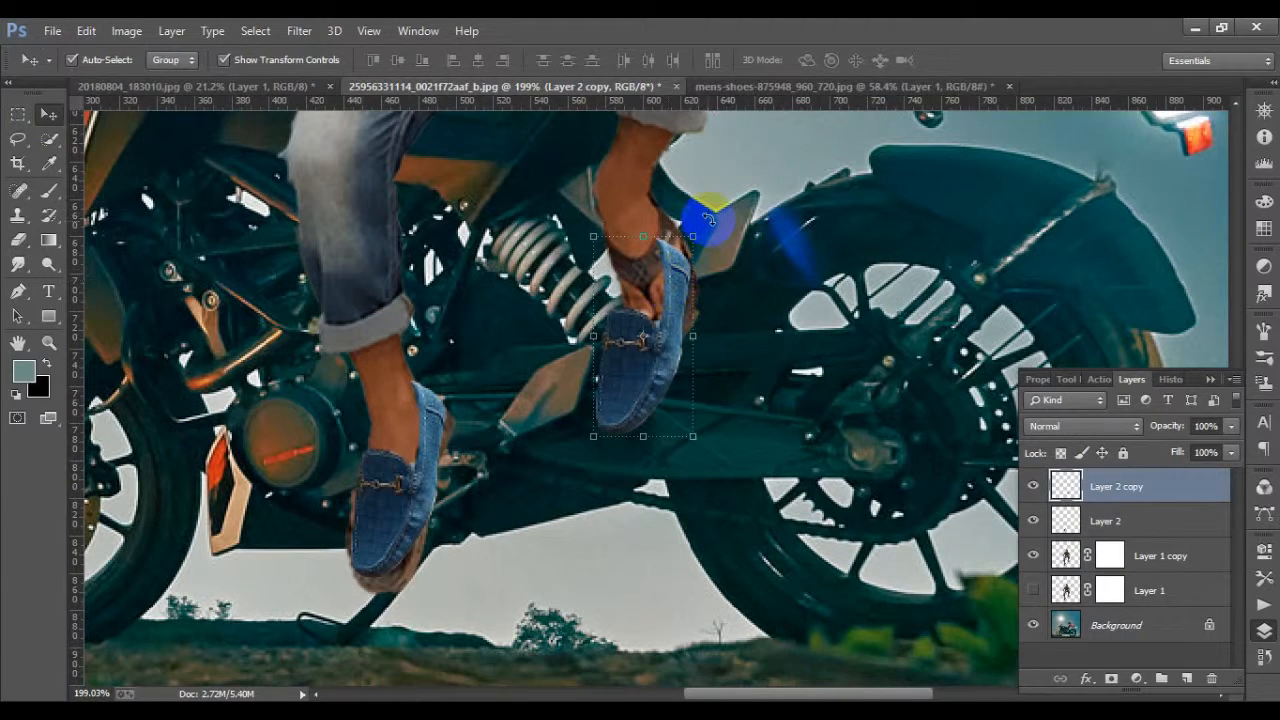
Rotate the copied loafer about 23.4° counterclockwise and move it up over the man's raised foot
key("ctrl+t")
left_click_drag(710, 218, 607, 180)
left_click_drag(648, 270, 655, 230)
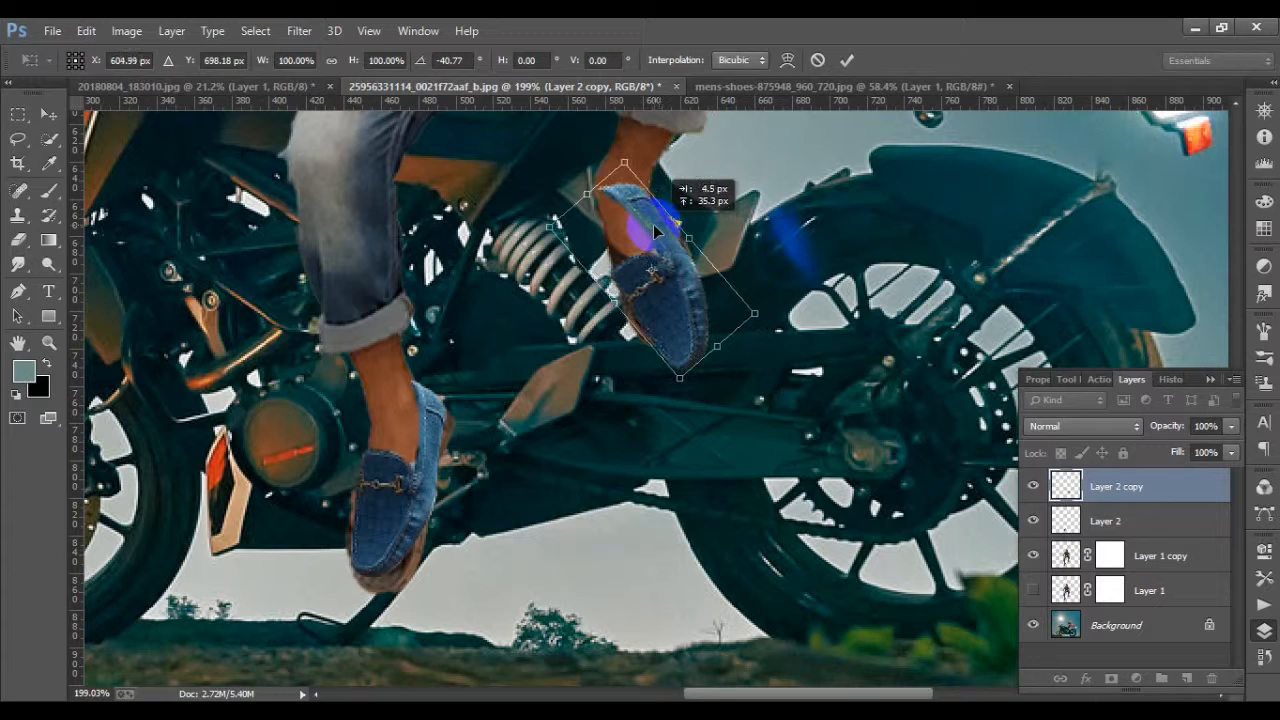
left_click_drag(614, 129, 657, 129)
left_click_drag(668, 368, 673, 340)
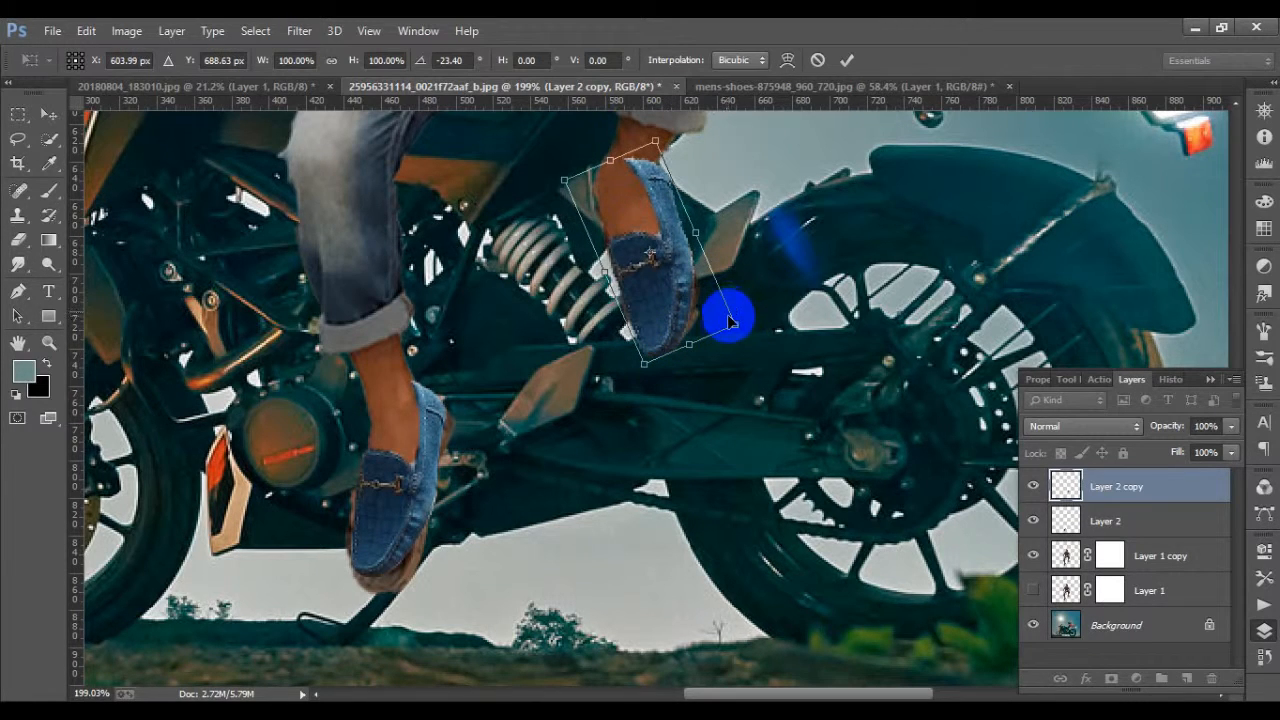
scroll(598, 396, "down", 5)
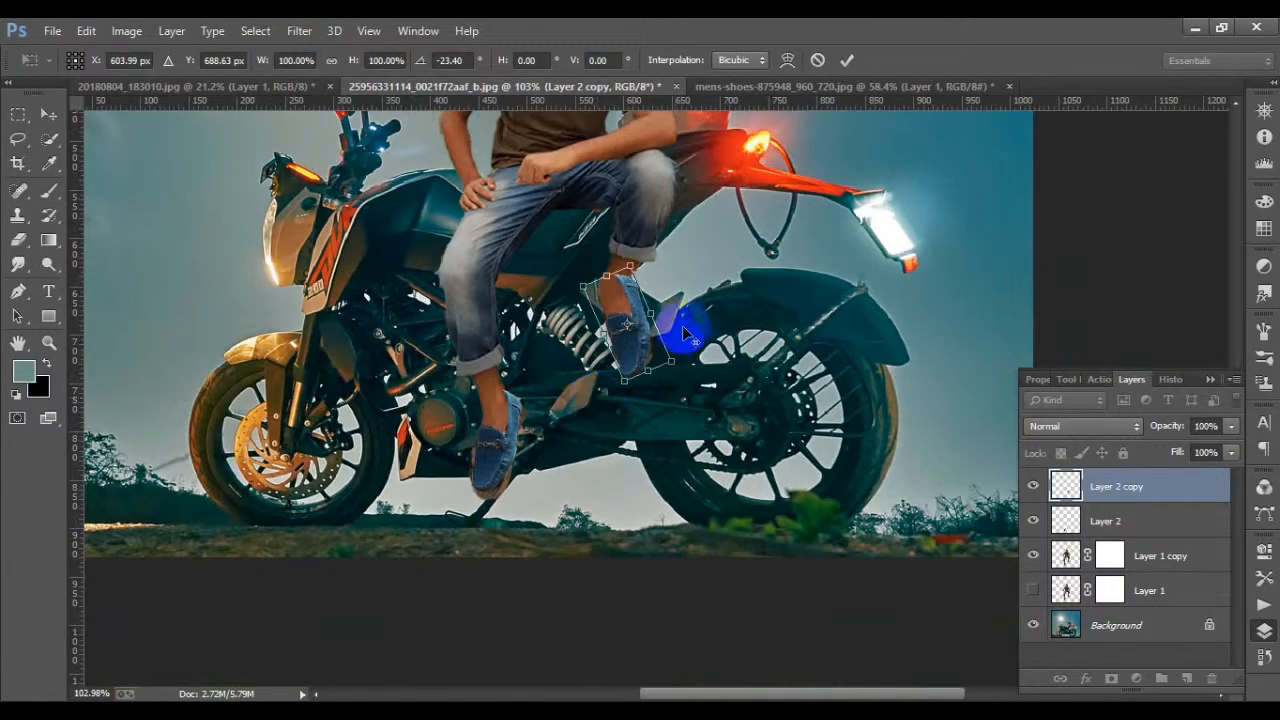
scroll(686, 333, "down", 2)
scroll(674, 290, "up", 4)
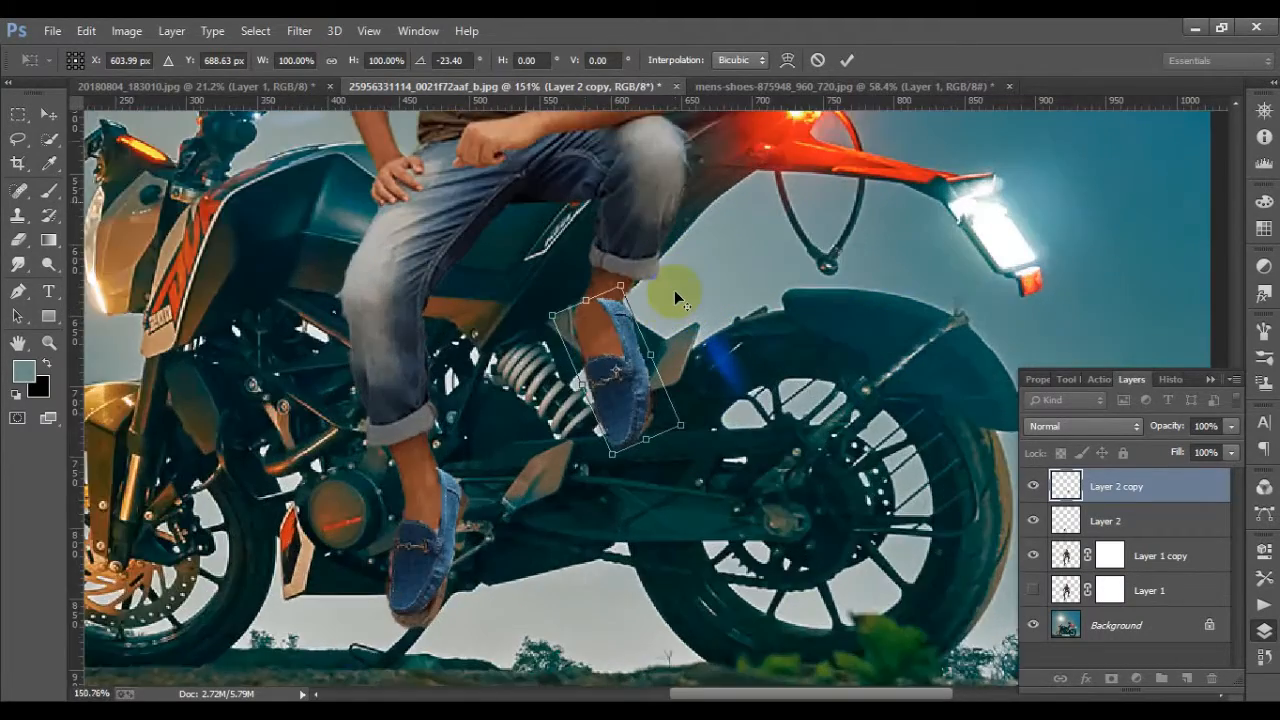
scroll(674, 290, "up", 4)
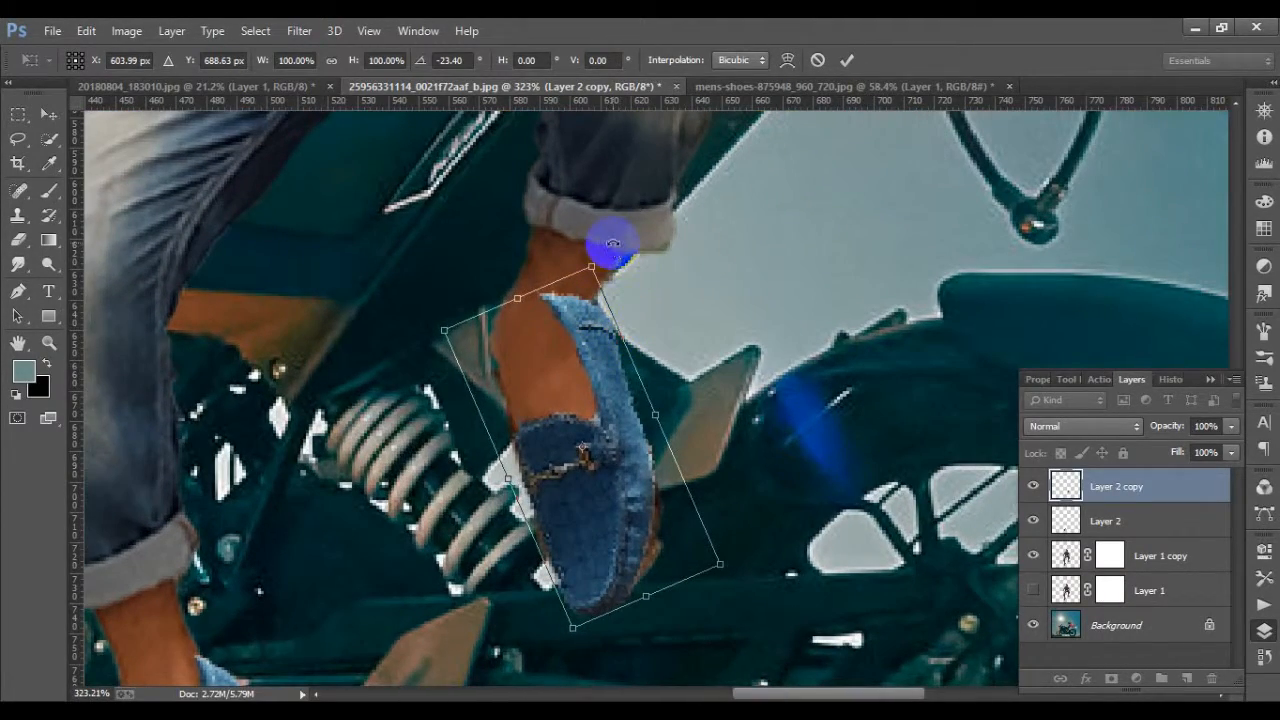
Shrink the copied loafer to about 77.5%, set its rotation to about 26.1° counterclockwise and reposition it on the raised foot
left_click_drag(606, 243, 655, 241)
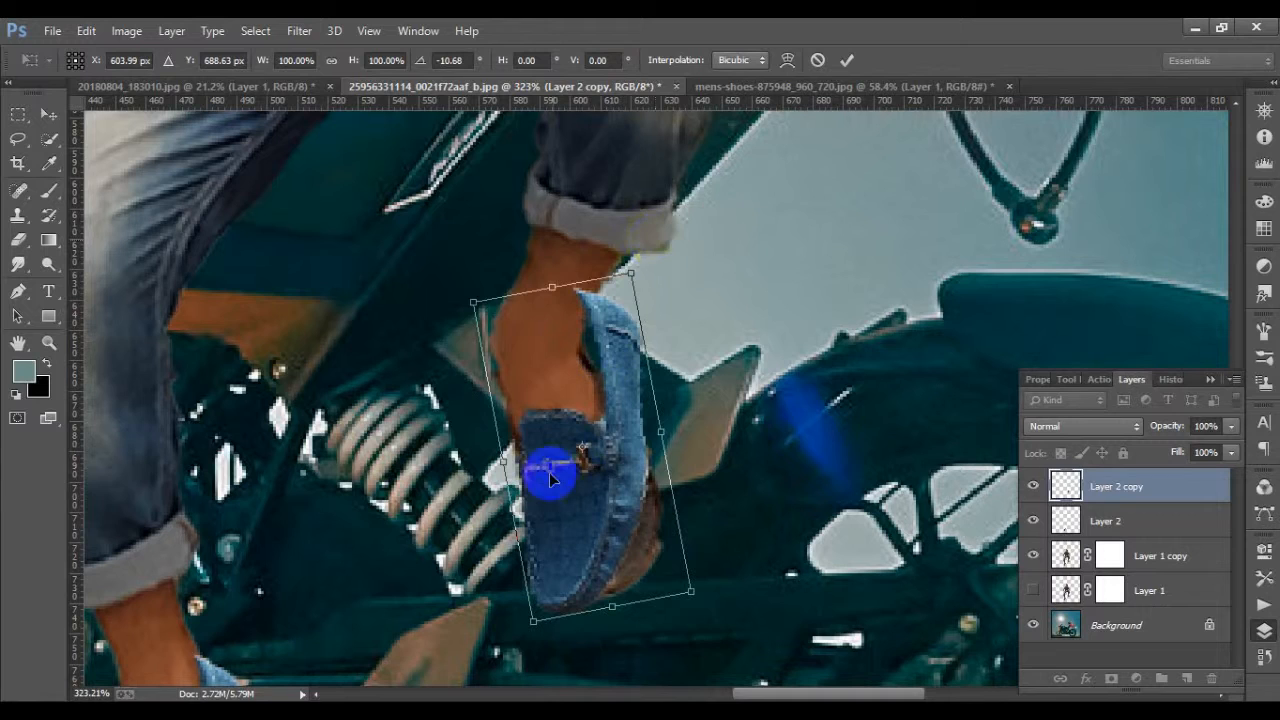
left_click_drag(549, 478, 563, 521)
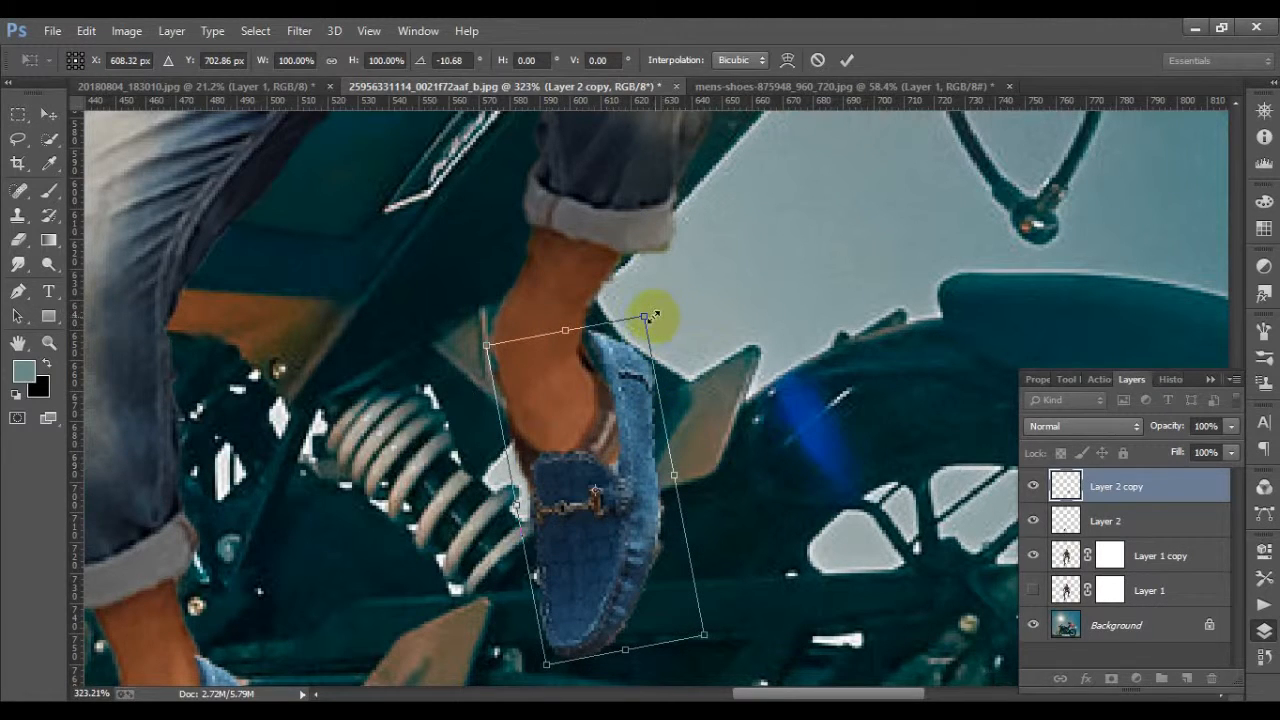
left_click_drag(650, 316, 608, 371)
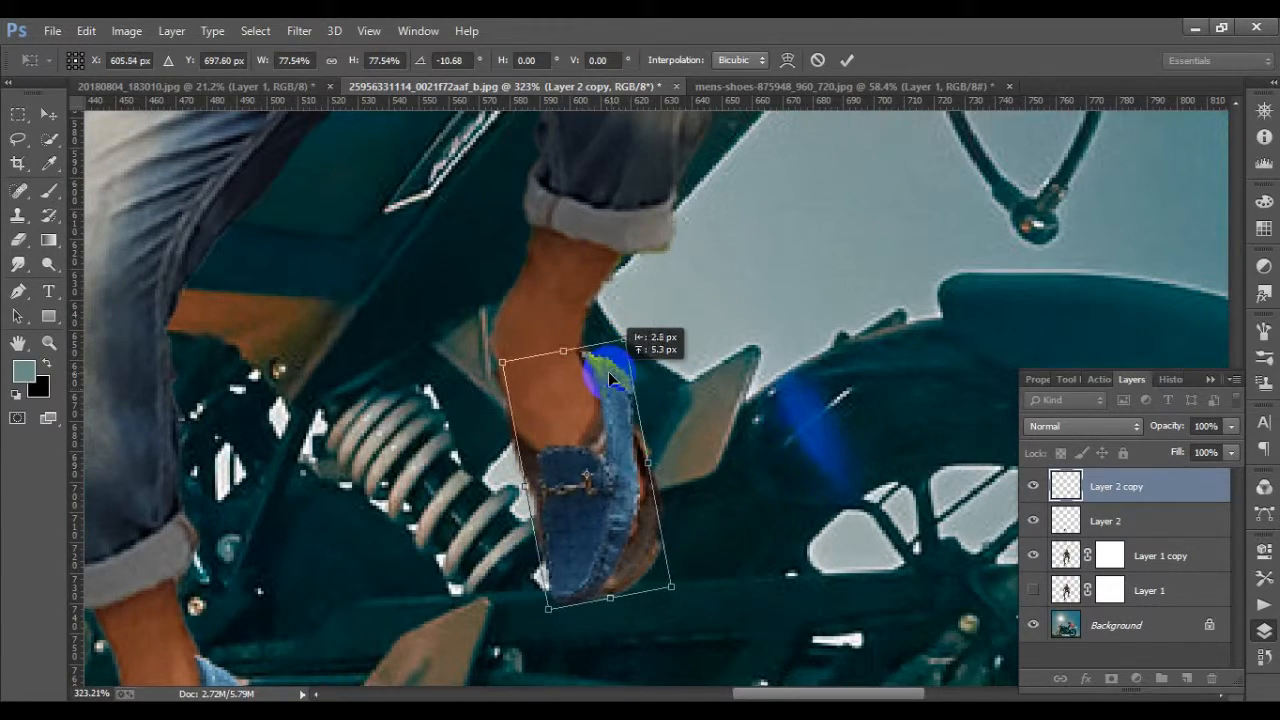
left_click_drag(666, 603, 714, 589)
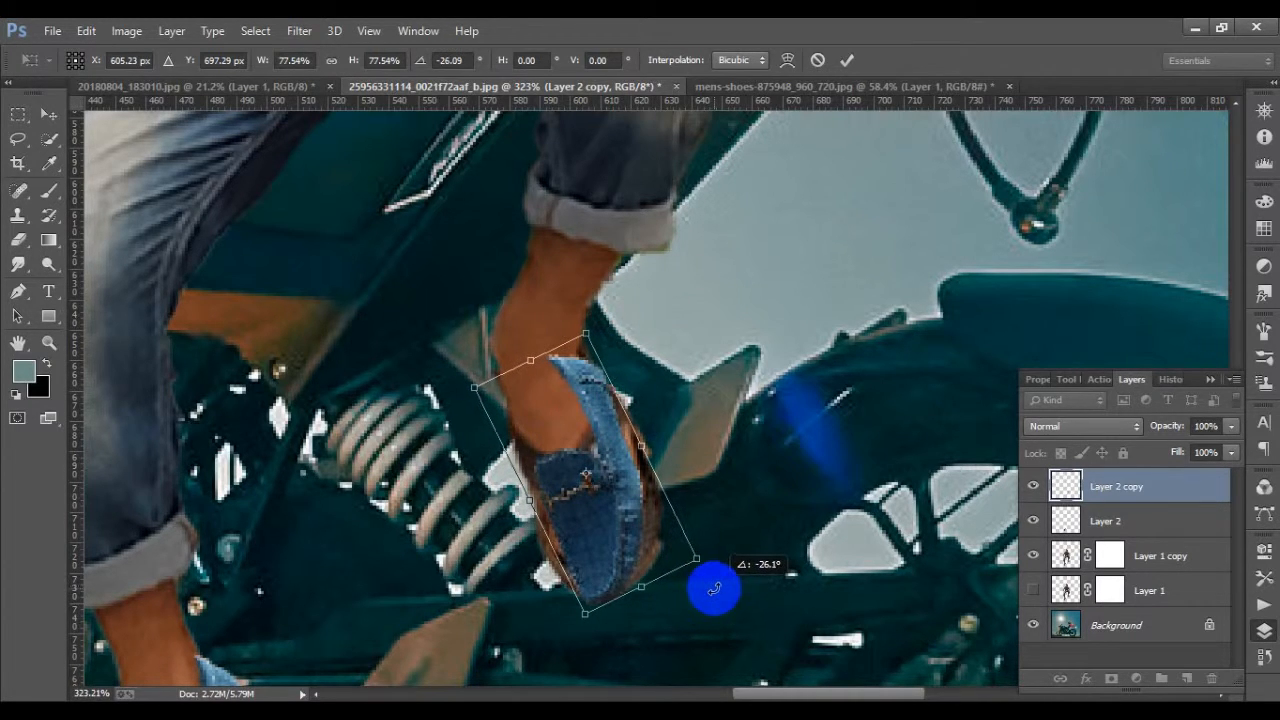
left_click_drag(593, 545, 610, 525)
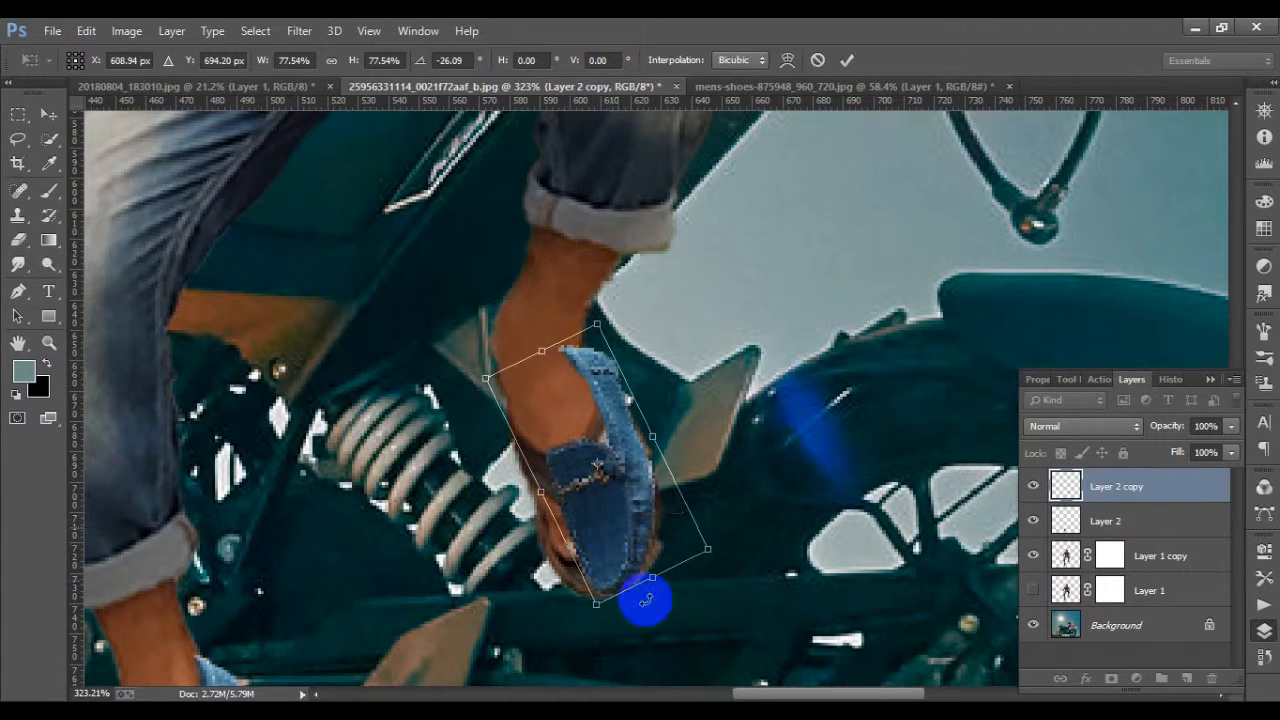
Adjust the copied loafer's rotation to about 28.9° counterclockwise and shift it up along the raised foot
left_click_drag(755, 551, 735, 566)
left_click_drag(525, 612, 563, 620)
left_click_drag(603, 557, 583, 537)
left_click_drag(603, 263, 603, 263)
mouse_move(580, 378)
left_mouse_down()
mouse_move(608, 383)
mouse_move(586, 385)
mouse_move(591, 376)
left_mouse_up()
Enlarge the copied loafer to about 85.7% and nudge it into line with the raised foot
scroll(638, 325, "down", 4)
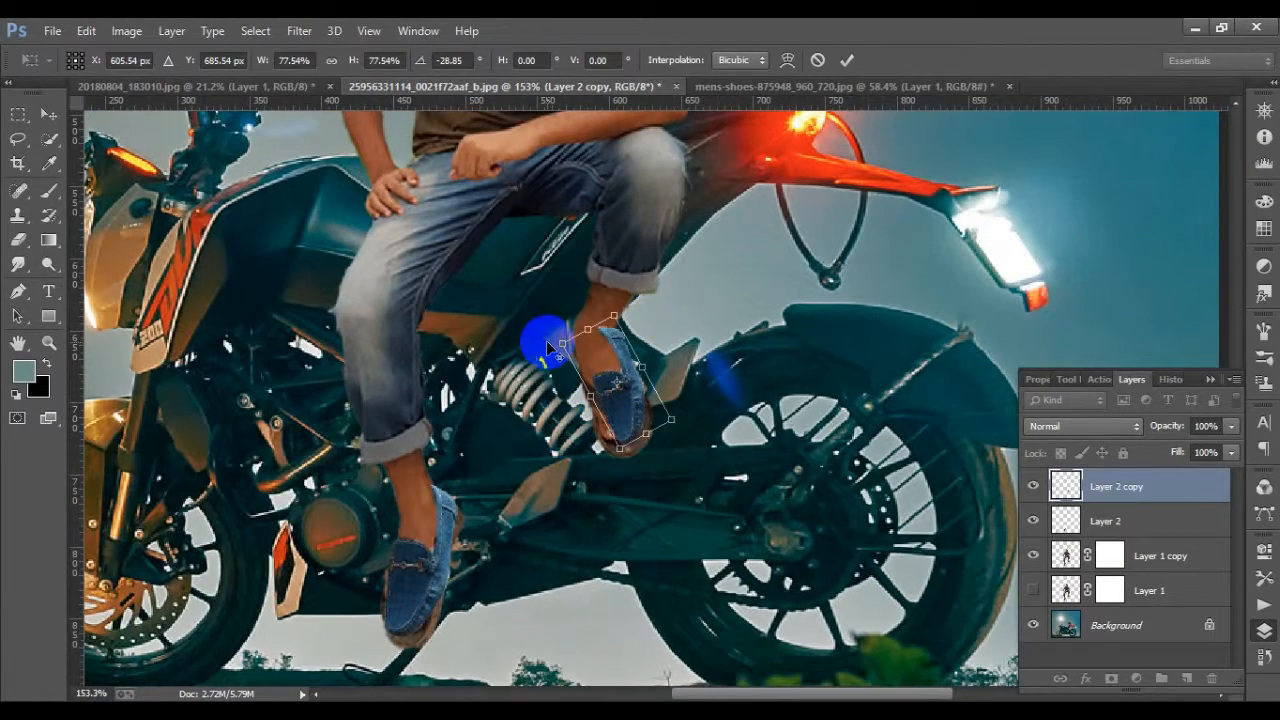
scroll(548, 347, "up", 5)
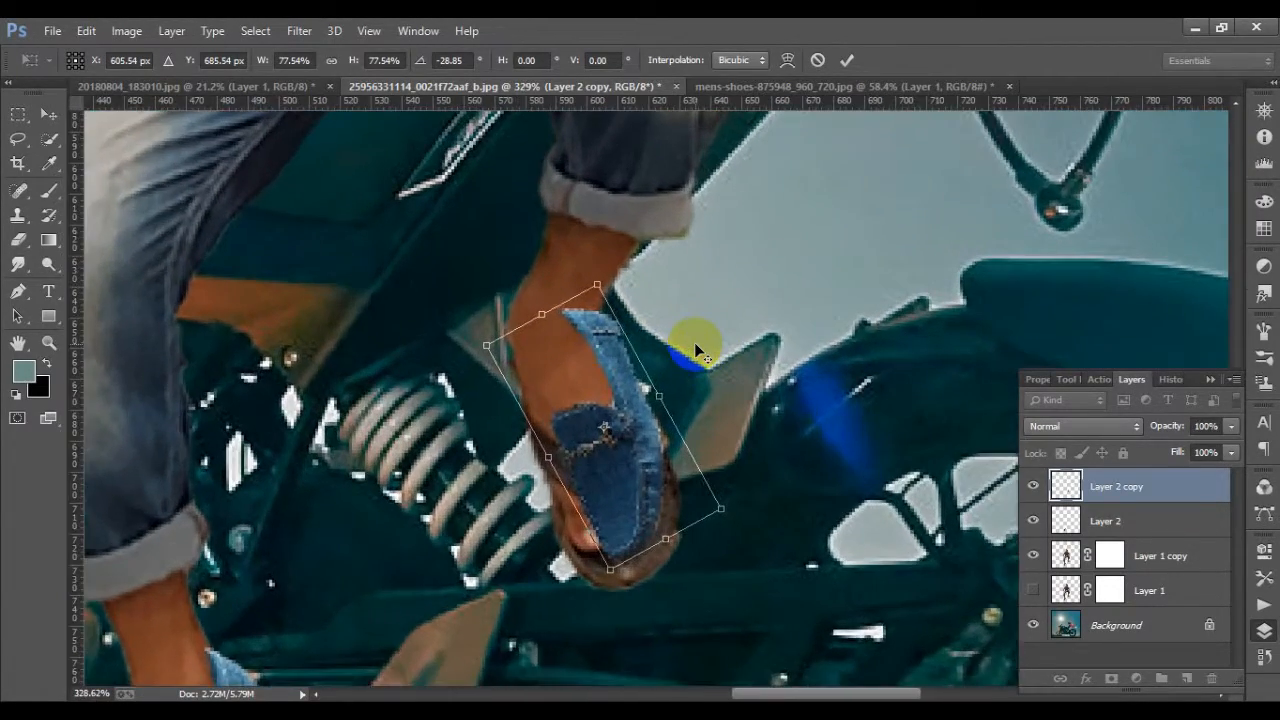
scroll(694, 342, "up", 2)
mouse_move(580, 371)
left_mouse_down()
mouse_move(660, 360)
mouse_move(590, 386)
left_mouse_up()
left_click_drag(580, 270, 586, 253)
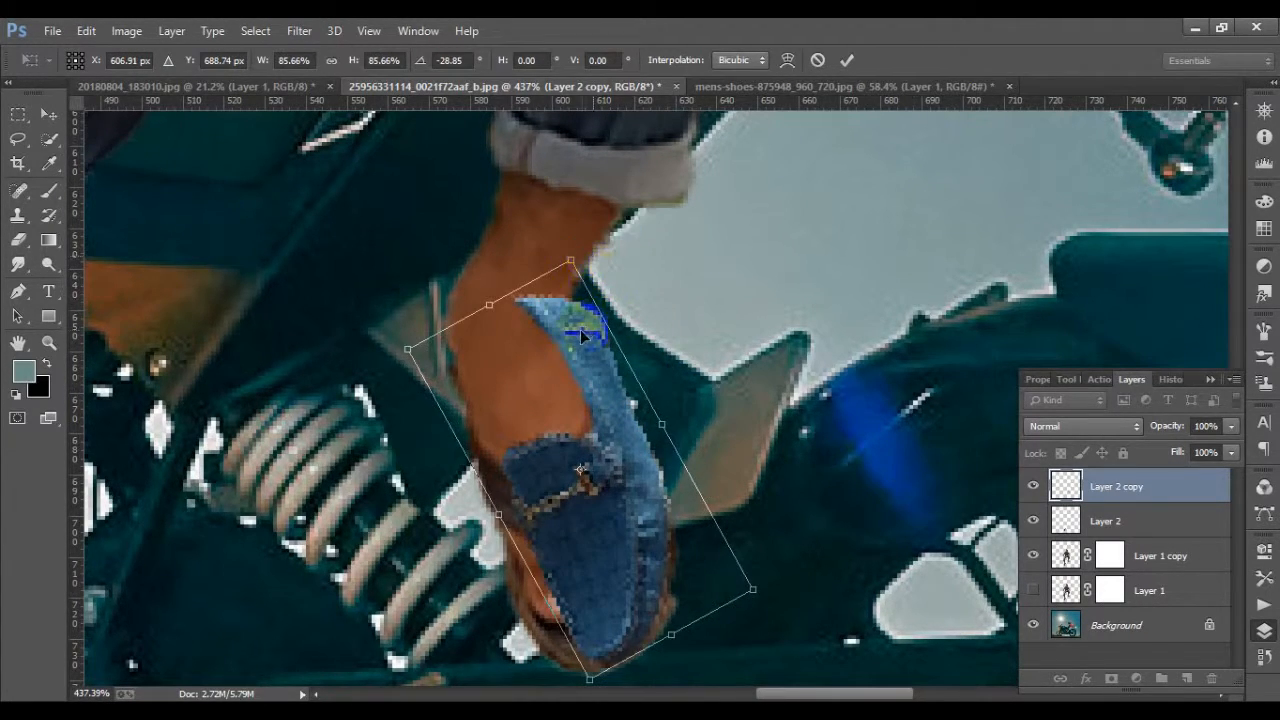
mouse_move(579, 331)
left_mouse_down()
mouse_move(593, 318)
mouse_move(582, 324)
left_mouse_up()
Flip the copied loafer horizontally, rotate it to about 8.6° counterclockwise and fit it over the raised foot
right_click(583, 466)
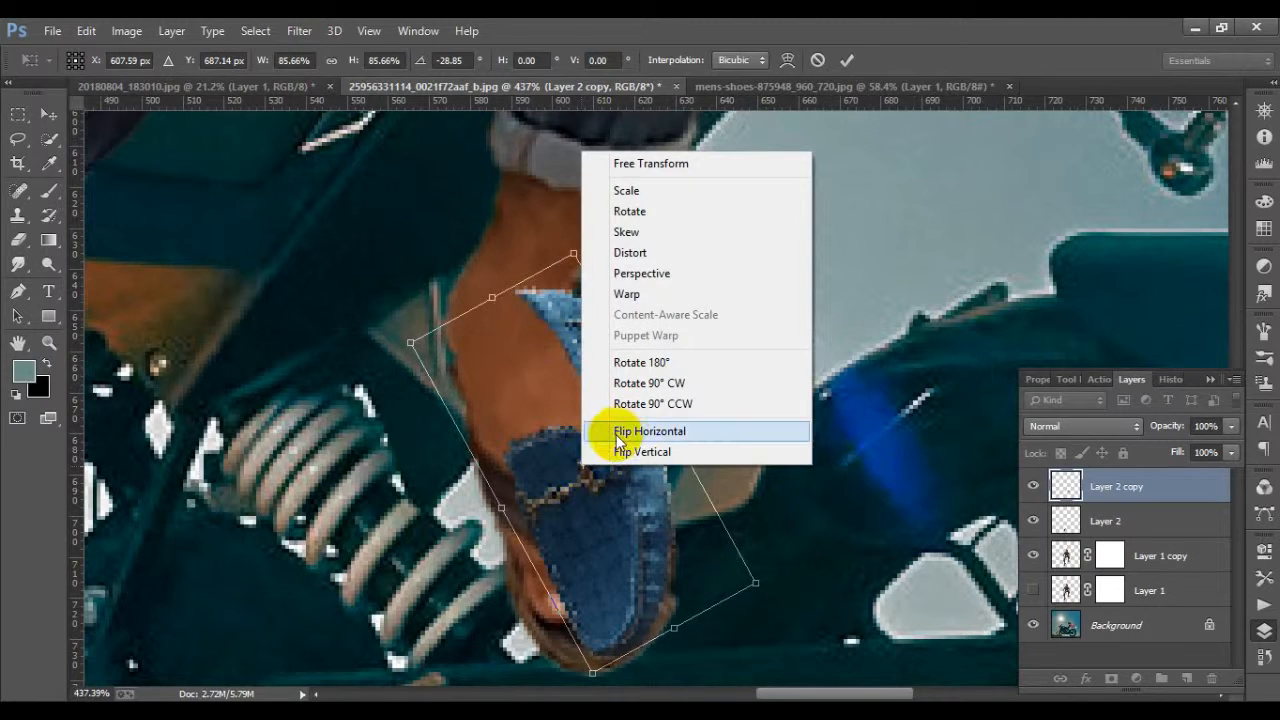
left_click(610, 431)
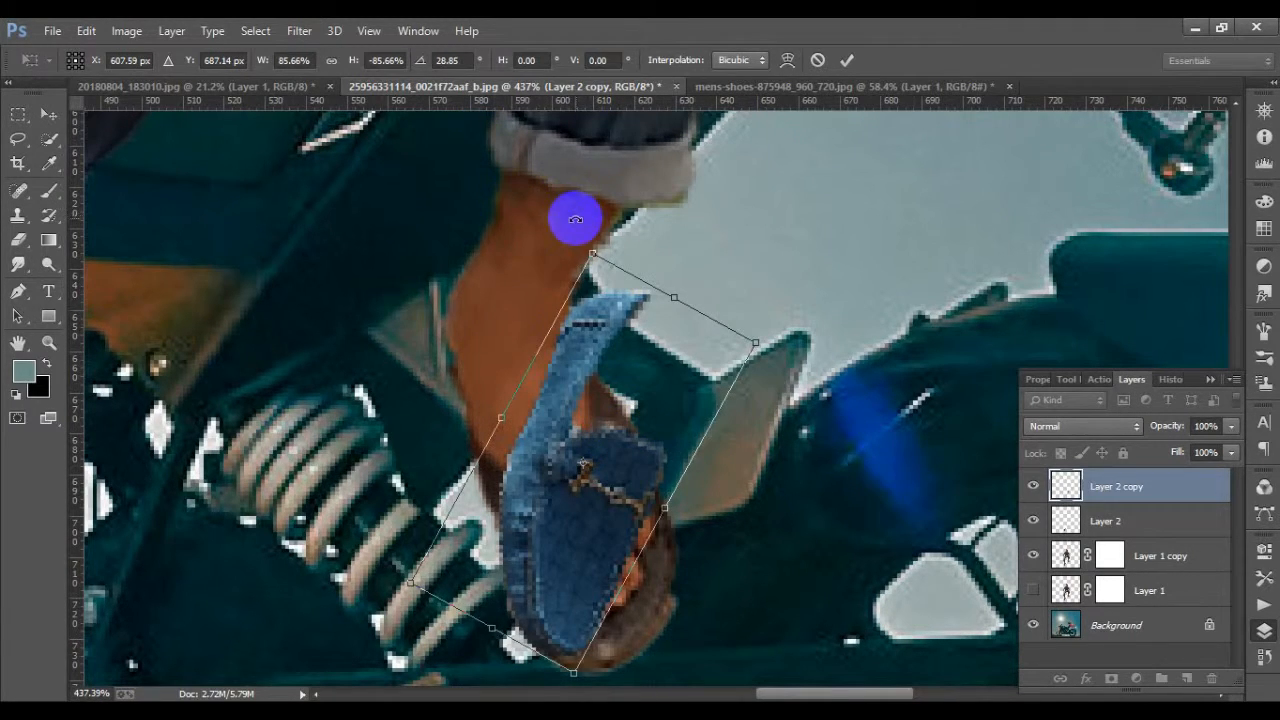
left_click_drag(574, 214, 414, 266)
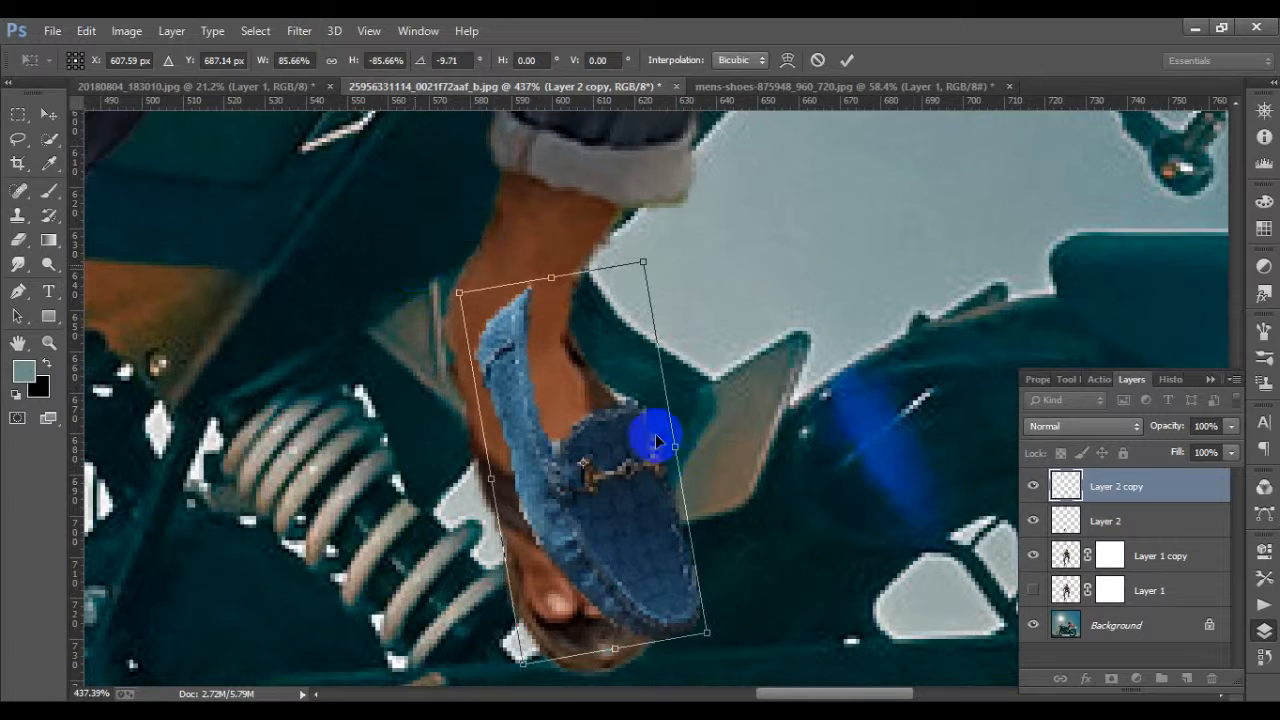
left_click_drag(650, 550, 602, 541)
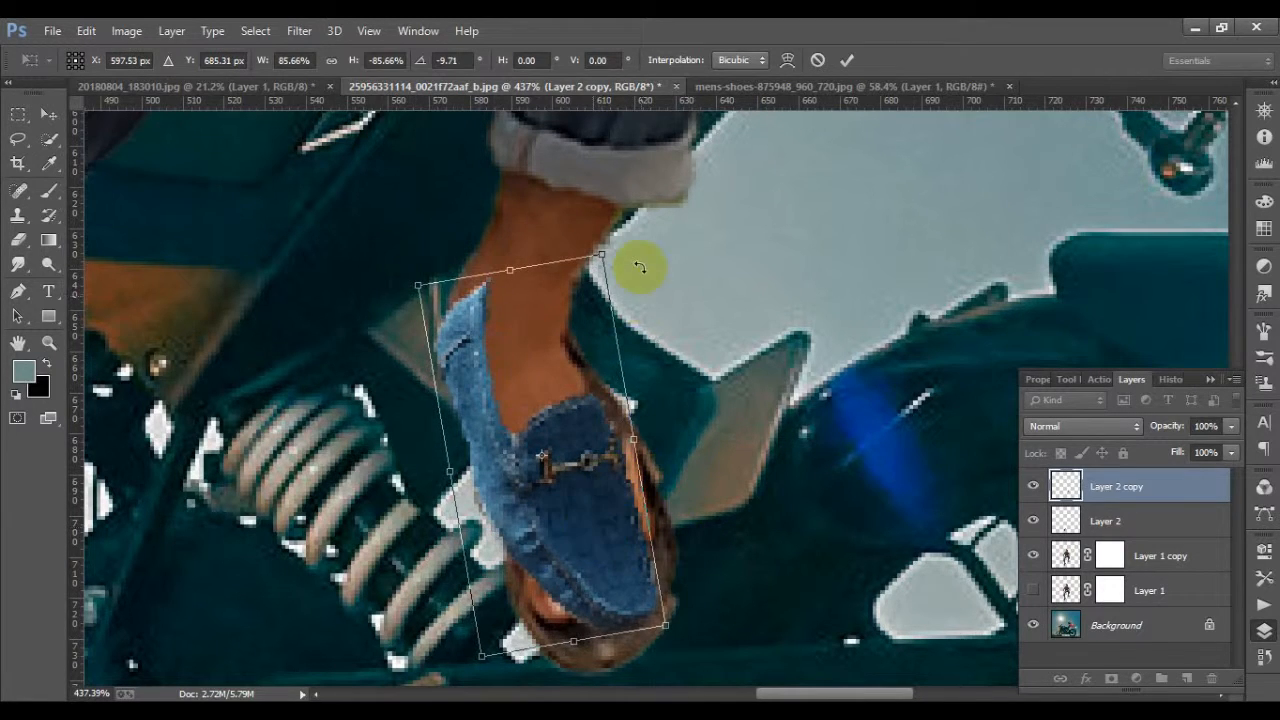
left_click_drag(622, 233, 633, 226)
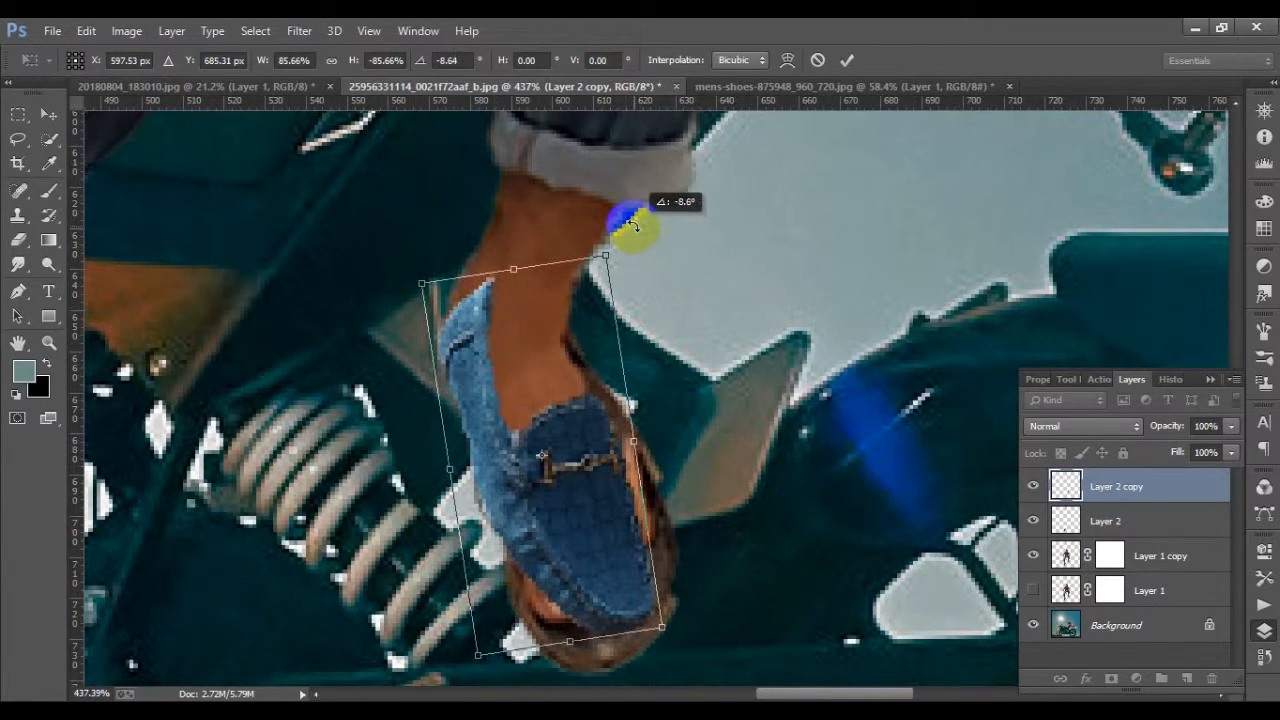
mouse_move(580, 445)
left_mouse_down()
mouse_move(606, 480)
mouse_move(609, 534)
mouse_move(563, 423)
mouse_move(574, 447)
left_mouse_up()
Enlarge the flipped loafer to about 92.7%, move it slightly up and toward the heel side, and apply the transform
scroll(611, 411, "down", 7)
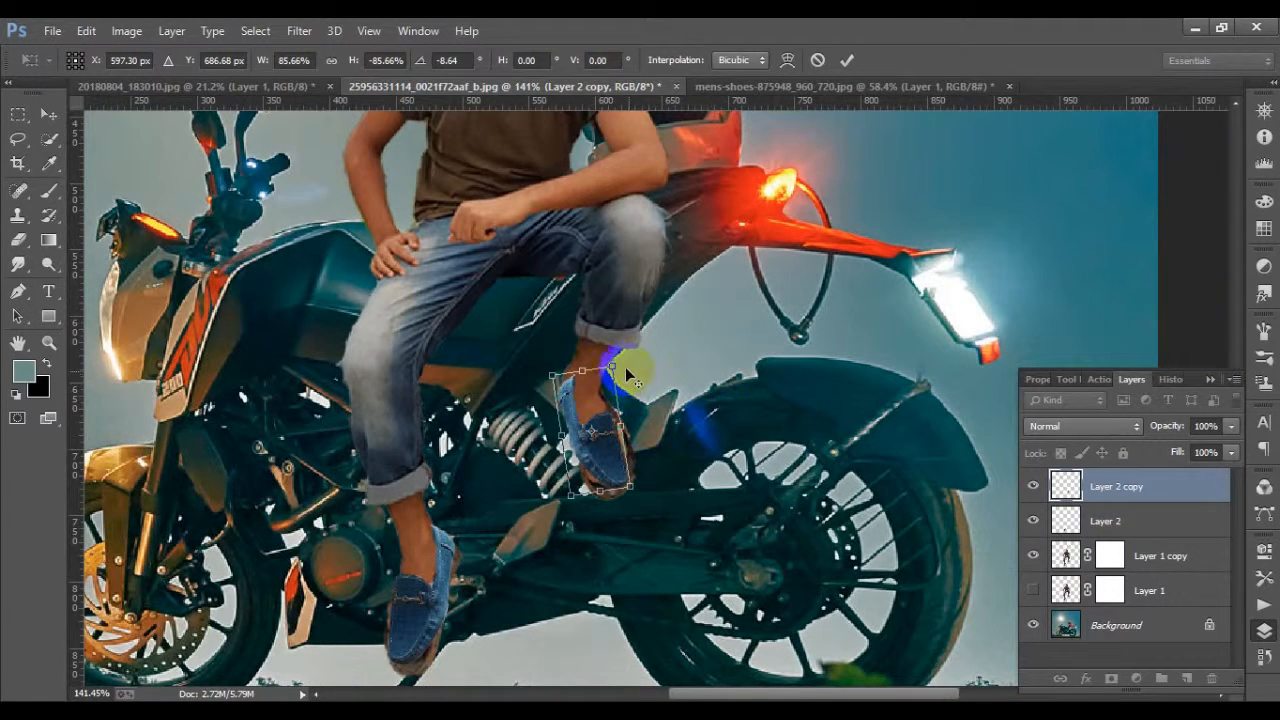
left_click_drag(611, 365, 615, 356)
scroll(611, 417, "up", 5)
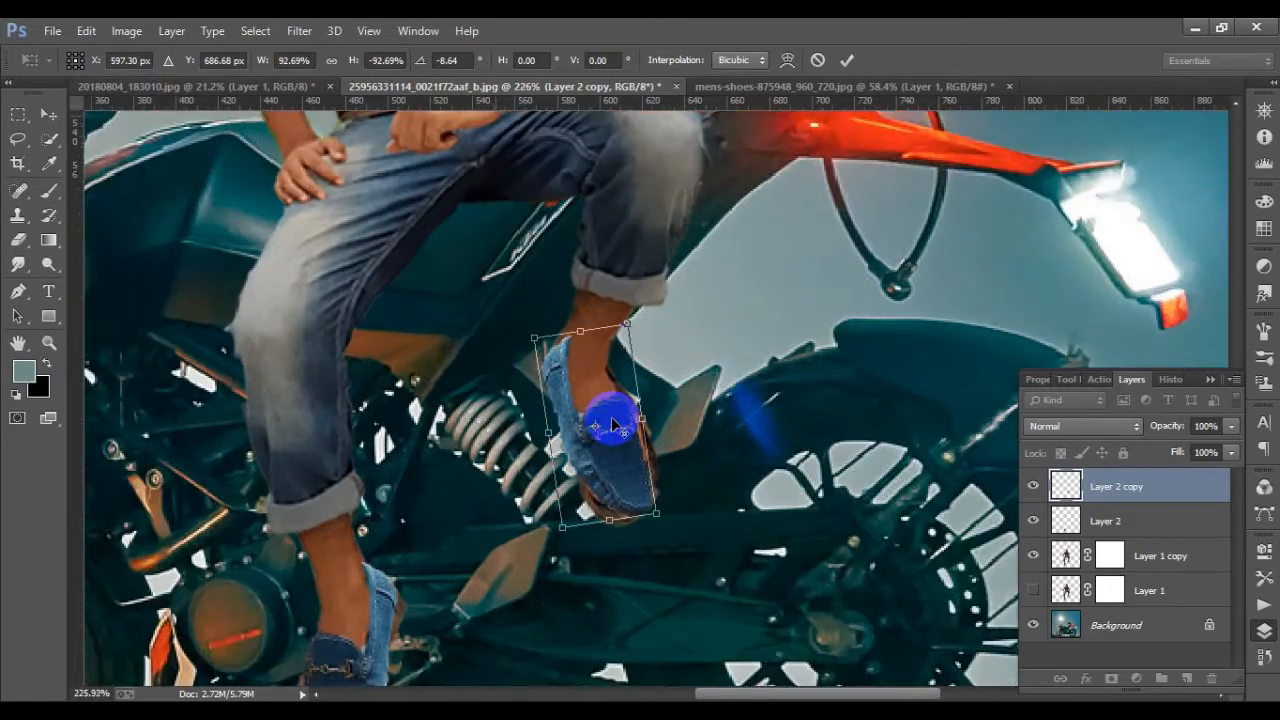
left_click_drag(615, 418, 607, 404)
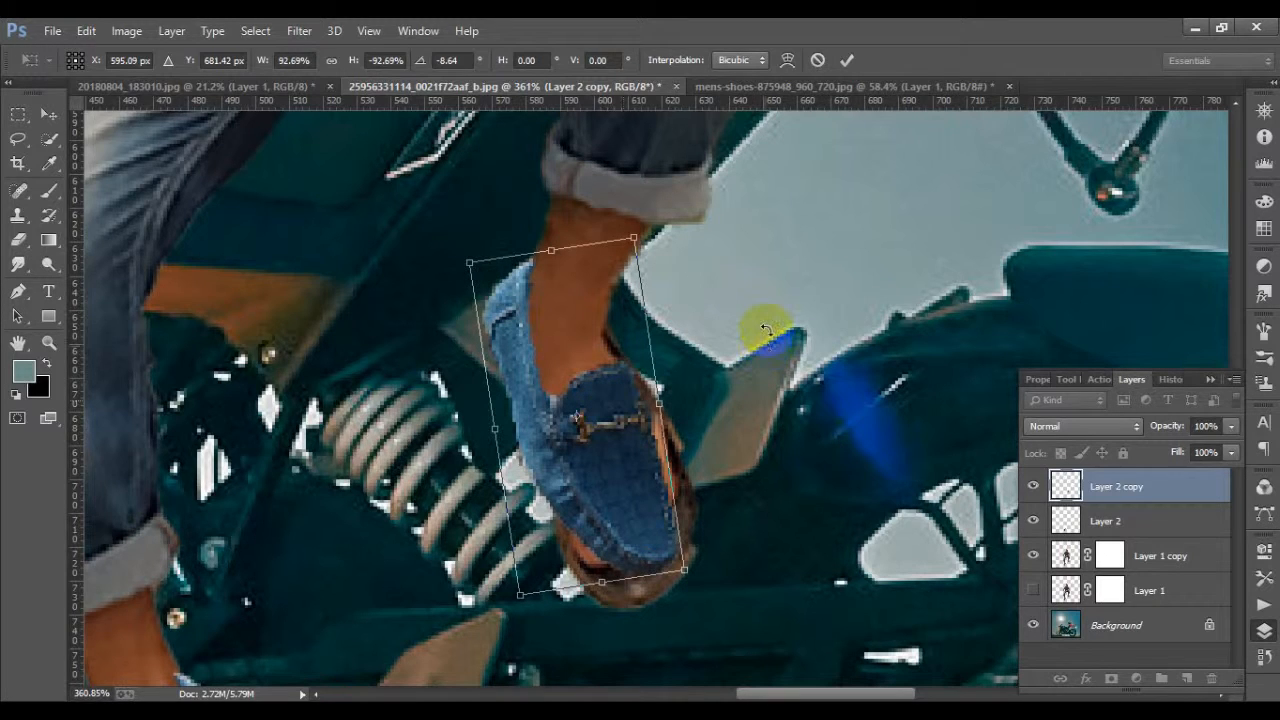
left_click(845, 62)
Erase the sandal showing around the raised foot's loafer on the Layer 1 copy layer with a 26 px eraser
scroll(631, 342, "down", 5)
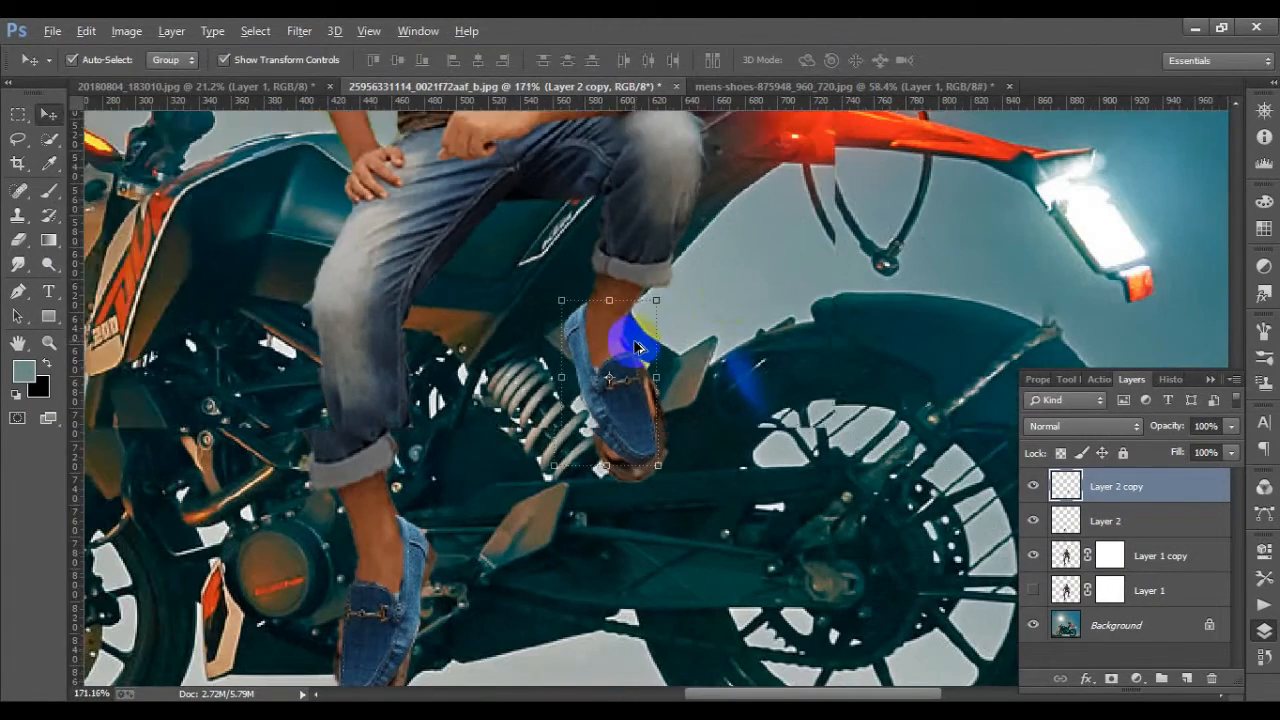
scroll(704, 304, "down", 5)
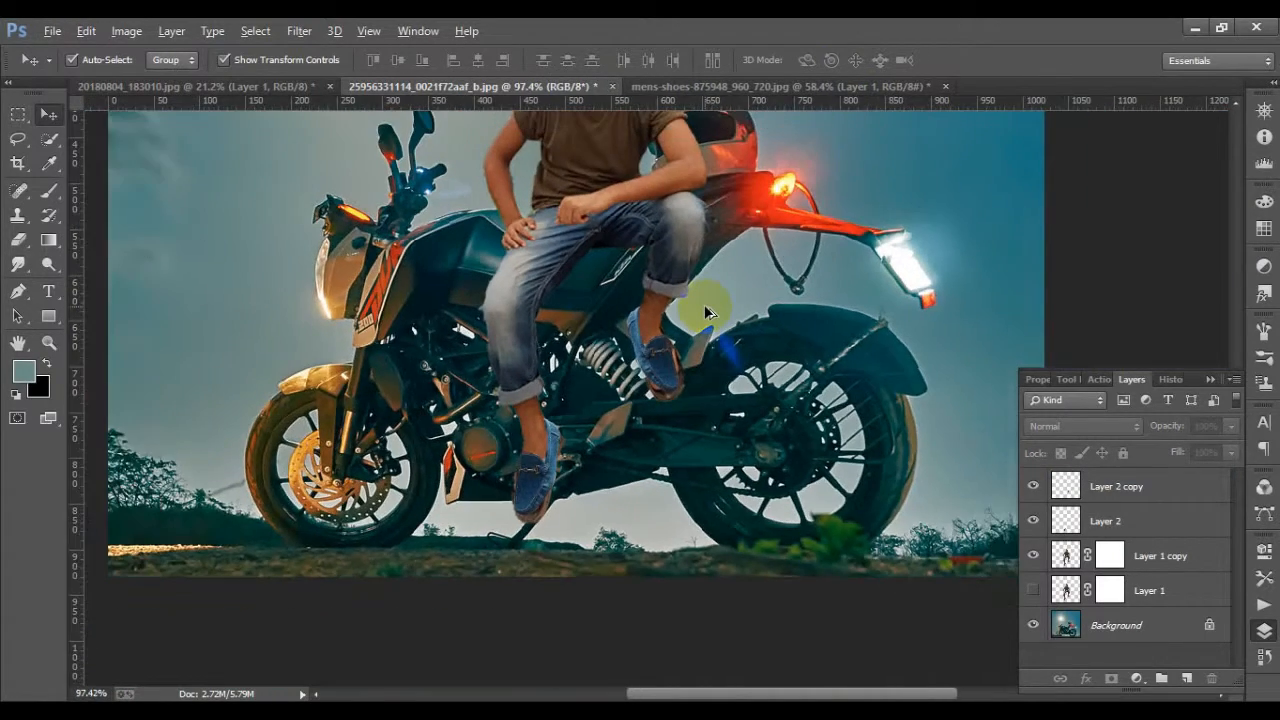
scroll(704, 312, "down", 4)
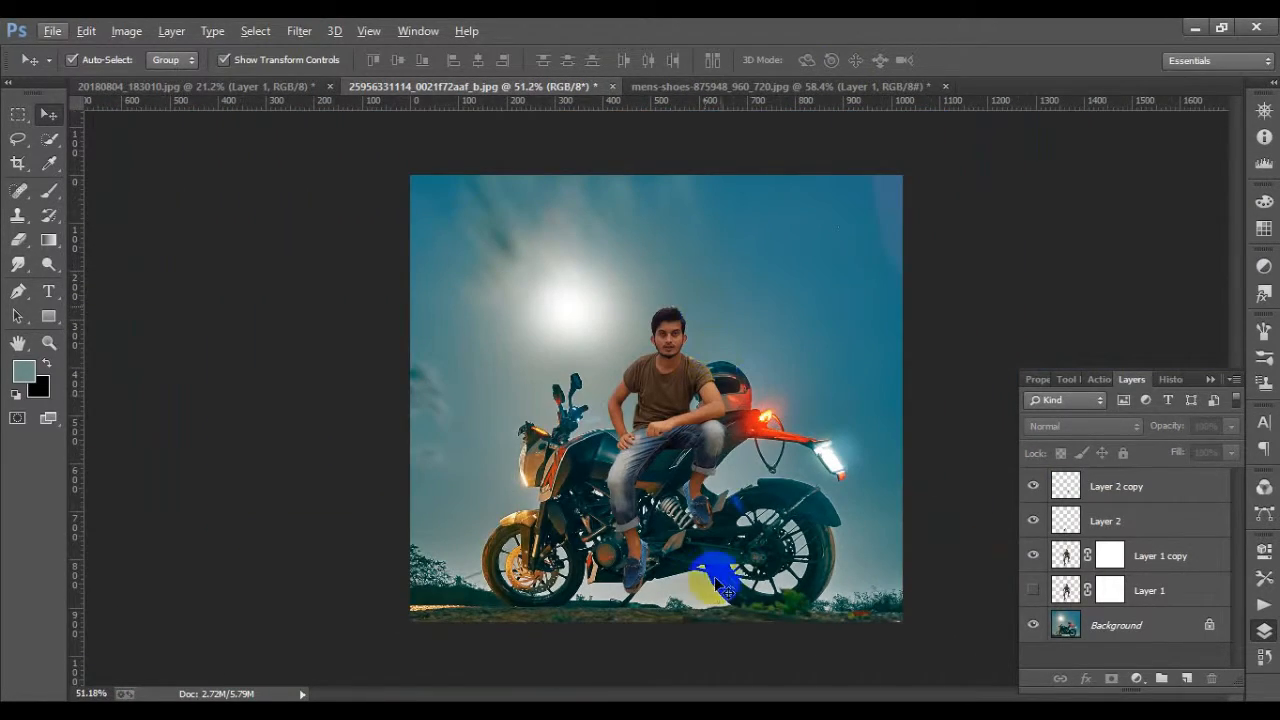
scroll(716, 590, "up", 5)
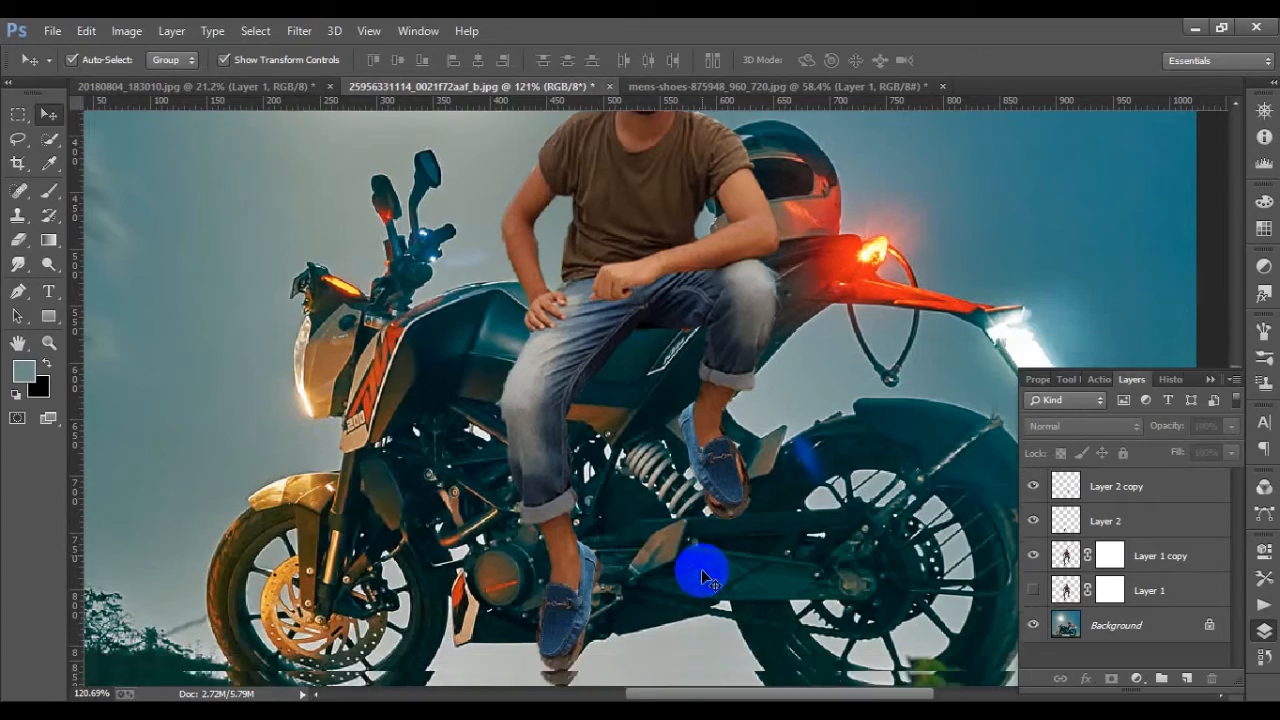
scroll(757, 486, "up", 4)
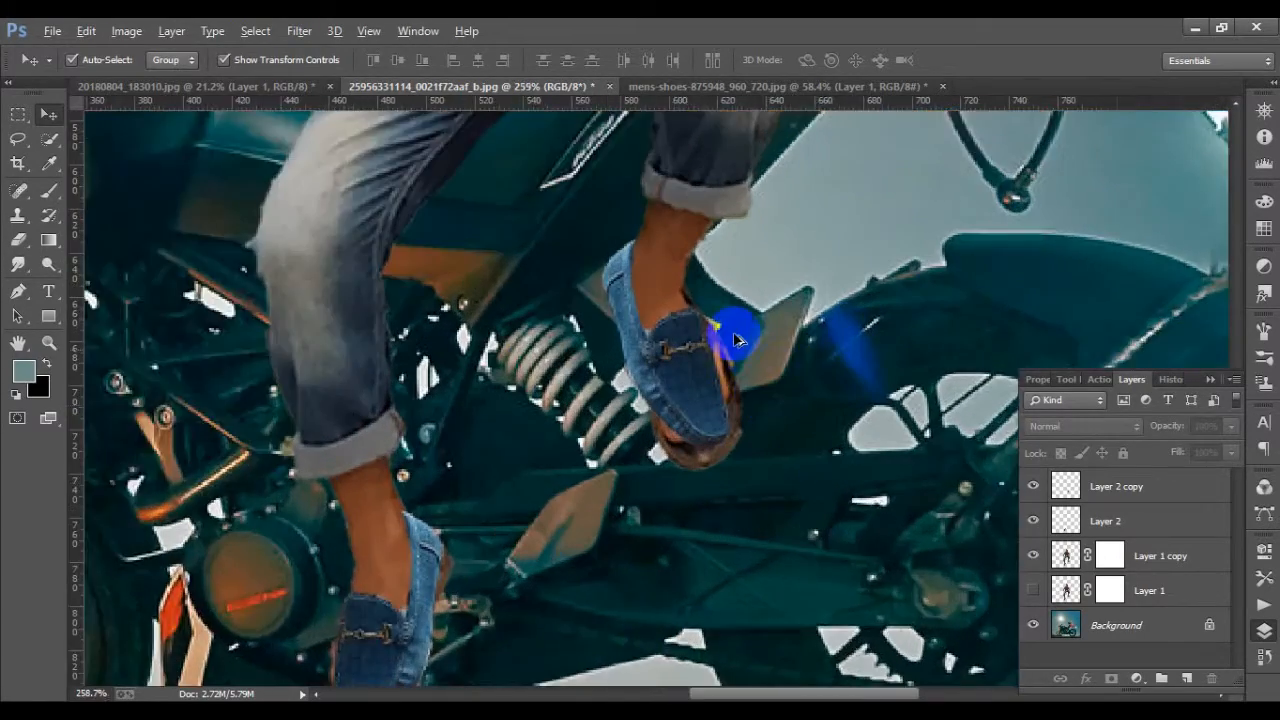
scroll(636, 284, "up", 3)
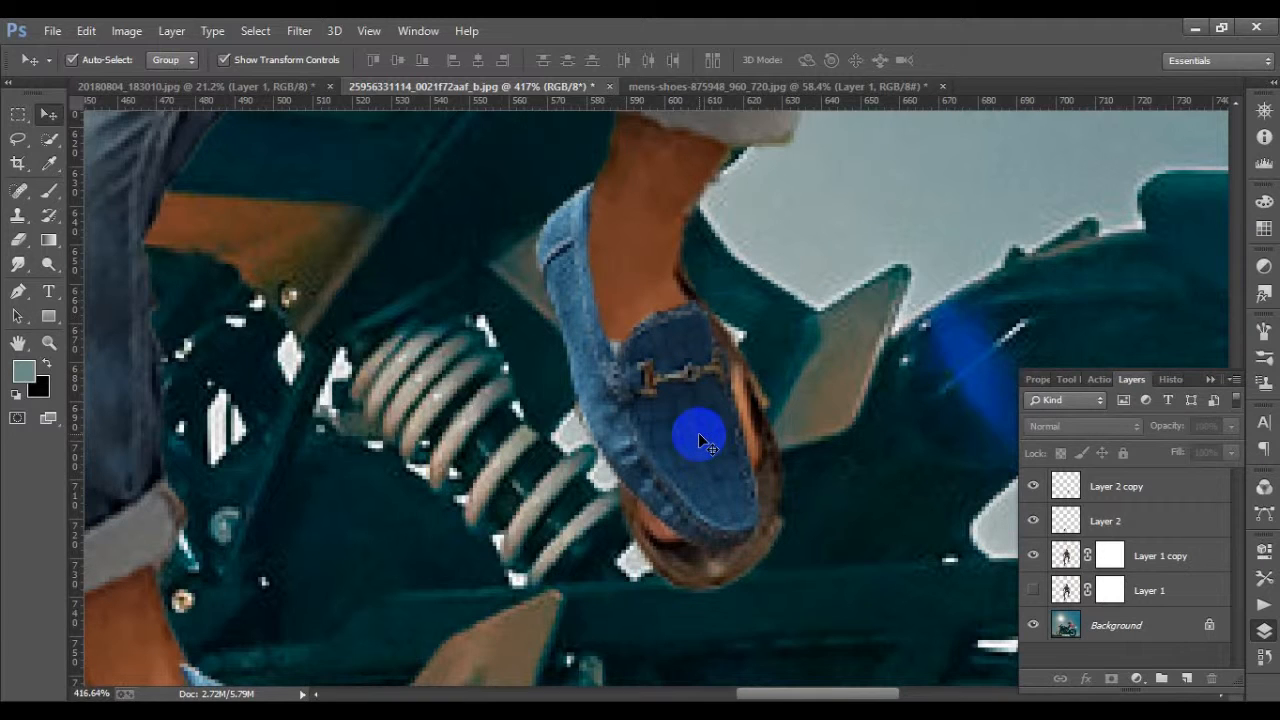
left_click(1040, 580)
left_click(1064, 560)
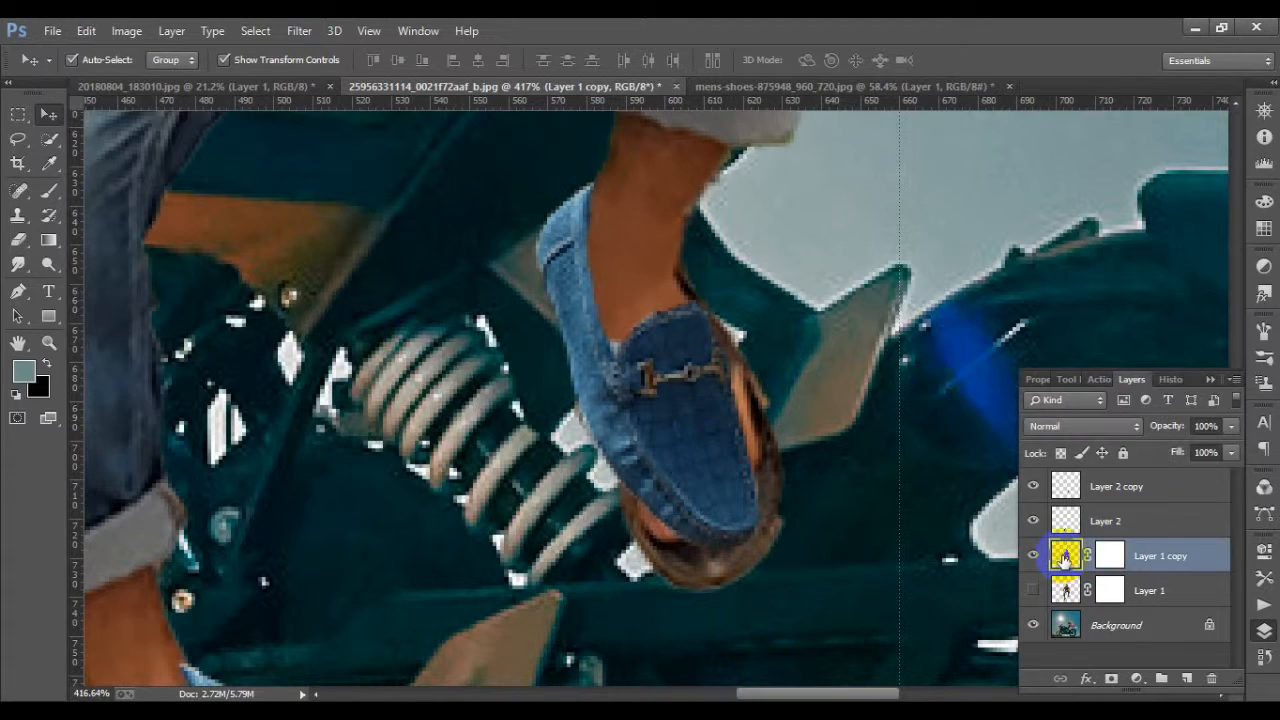
left_click(20, 243)
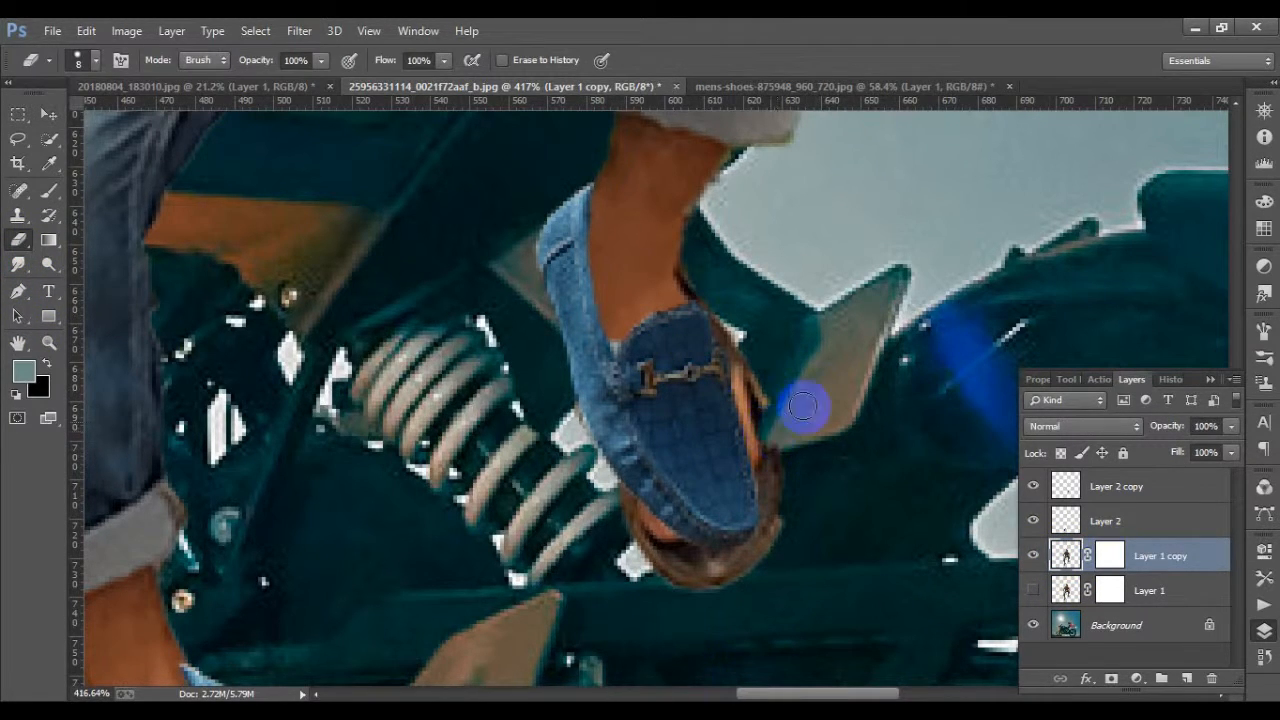
right_click(856, 373)
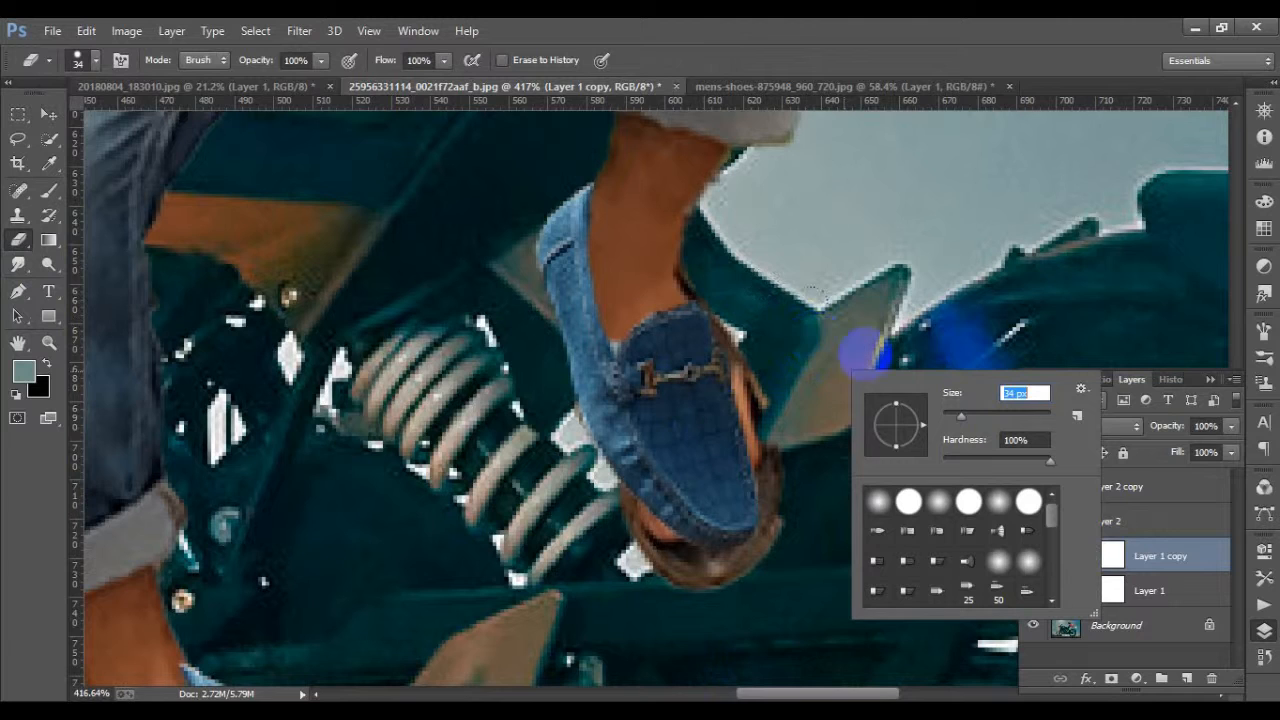
left_click_drag(961, 415, 956, 417)
left_click_drag(796, 373, 791, 388)
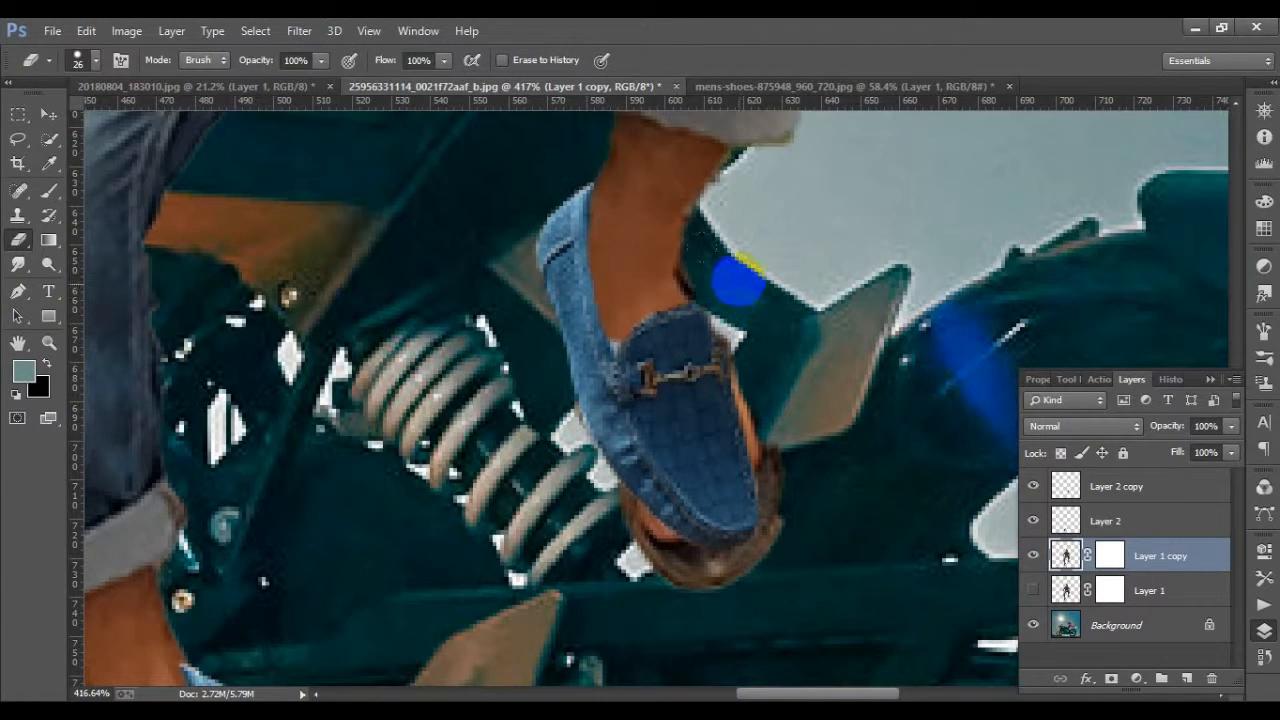
mouse_move(737, 270)
left_mouse_down()
mouse_move(776, 300)
mouse_move(831, 382)
mouse_move(778, 370)
mouse_move(806, 465)
mouse_move(739, 572)
mouse_move(663, 565)
mouse_move(619, 530)
mouse_move(541, 405)
mouse_move(489, 250)
mouse_move(528, 330)
mouse_move(547, 180)
mouse_move(671, 245)
mouse_move(730, 242)
left_mouse_up()
Erase the sandal edges showing around the lower foot's loafer on the Layer 1 copy layer
scroll(735, 240, "down", 4)
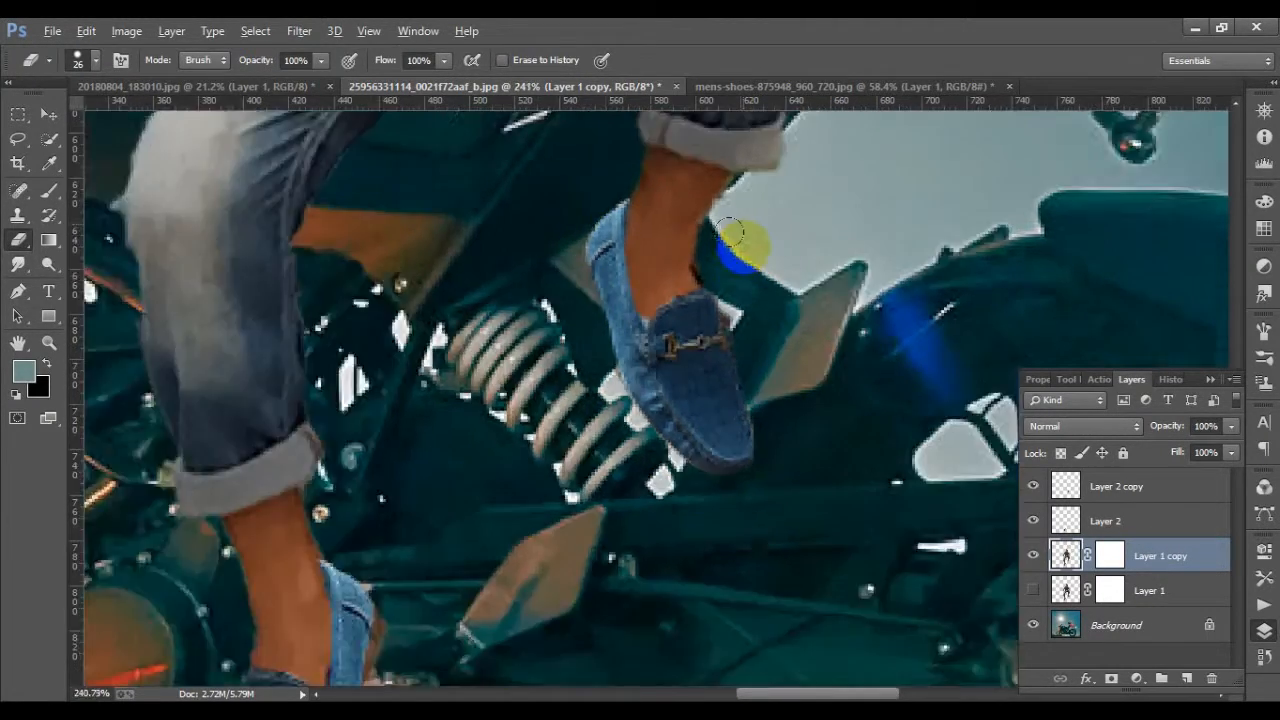
scroll(514, 543, "down", 3)
scroll(531, 526, "up", 3)
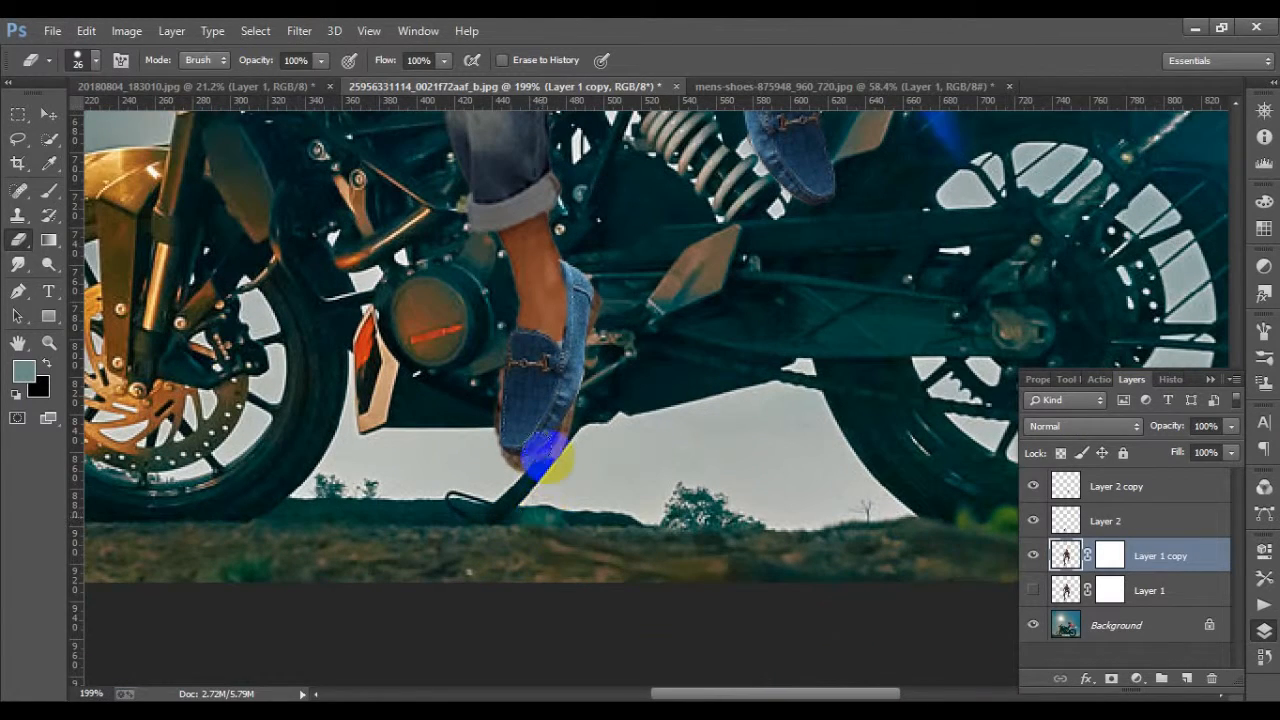
mouse_move(581, 423)
left_mouse_down()
mouse_move(608, 360)
mouse_move(605, 284)
mouse_move(583, 395)
mouse_move(491, 469)
mouse_move(492, 362)
mouse_move(486, 437)
mouse_move(540, 454)
mouse_move(600, 339)
mouse_move(552, 422)
mouse_move(600, 302)
mouse_move(578, 276)
mouse_move(472, 262)
left_mouse_up()
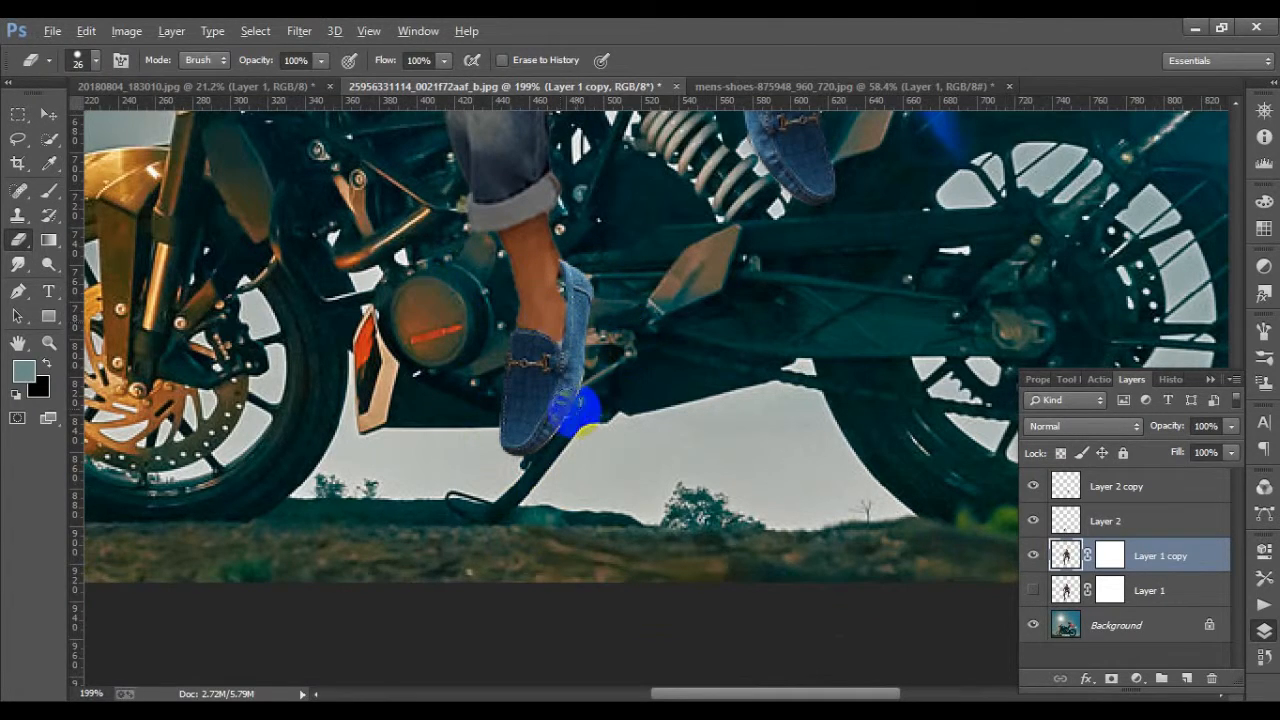
scroll(576, 413, "down", 5)
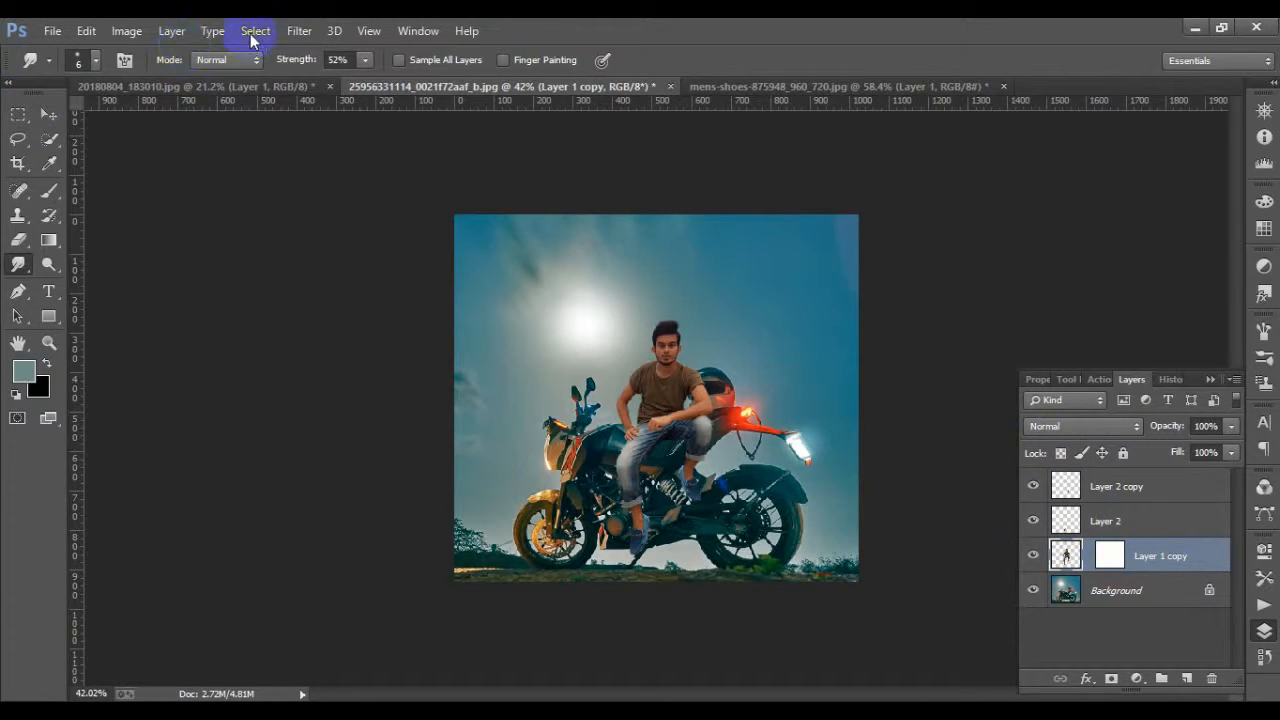
Open the Layer 1 copy layer in the Camera Raw filter and apply auto tone, Saturation +14, Vibrance +33 and Blacks +25
left_click(296, 31)
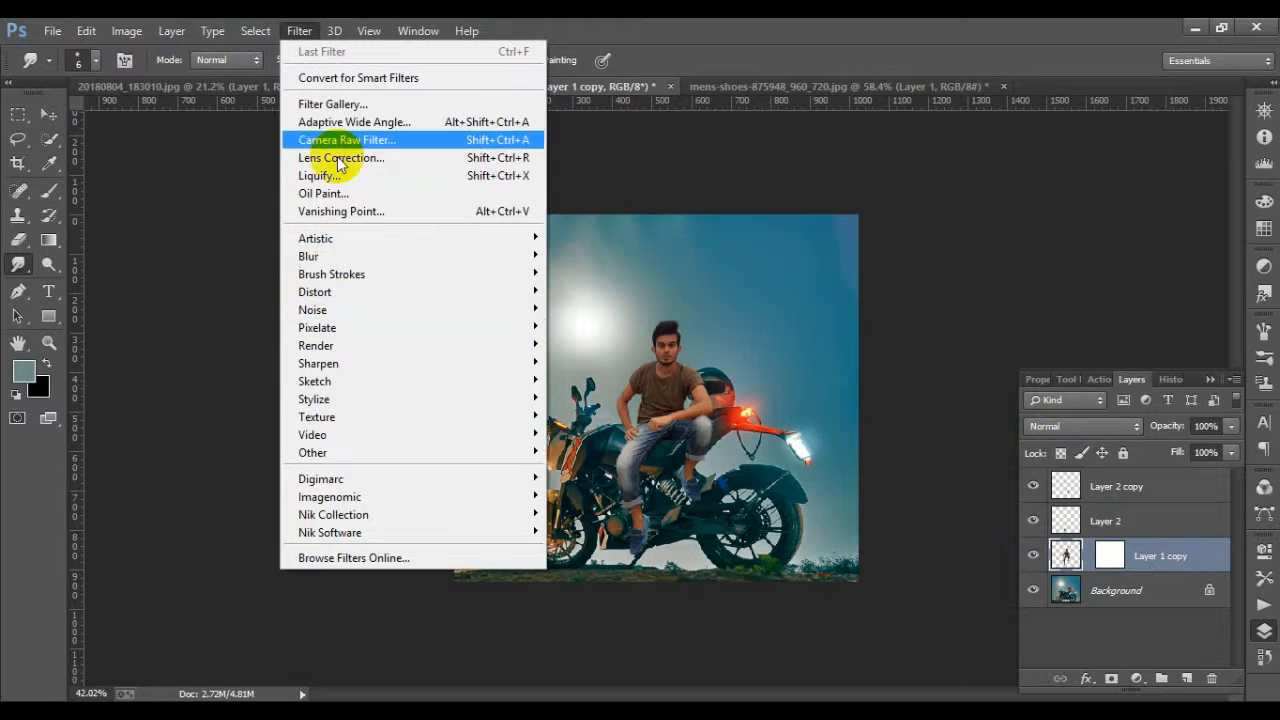
key("Escape")
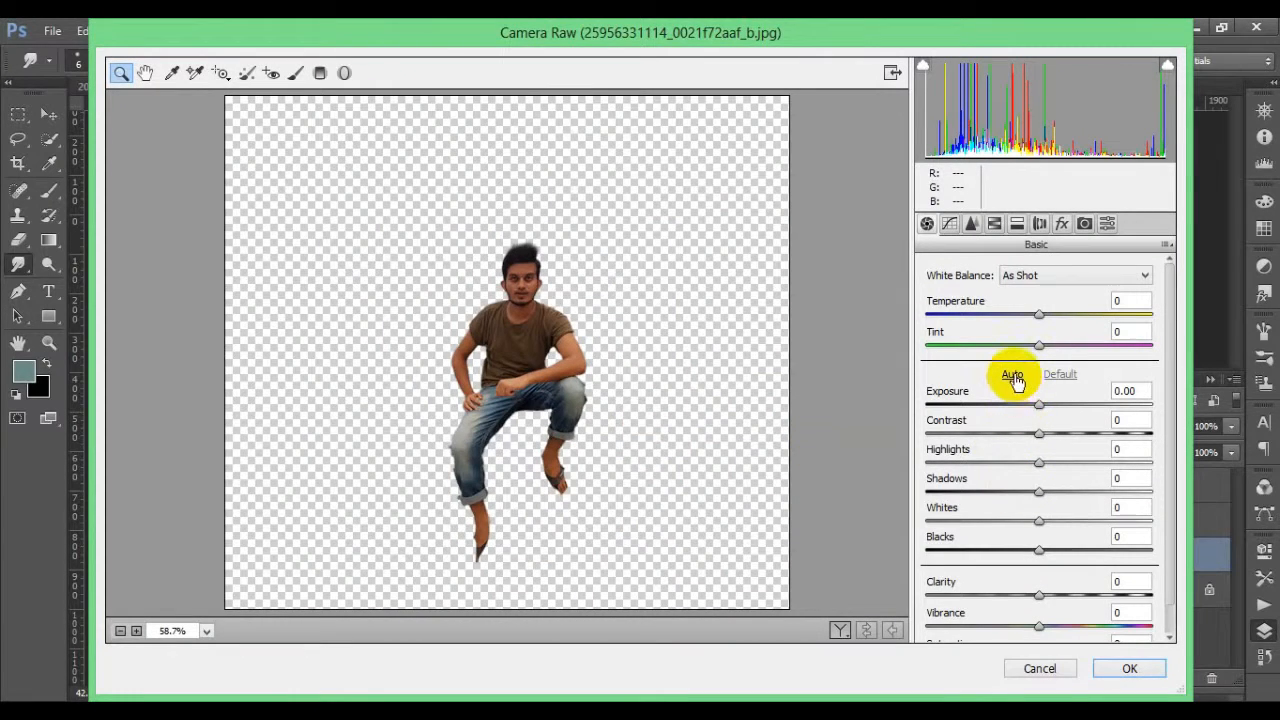
left_click(1013, 377)
scroll(1034, 580, "down", 1)
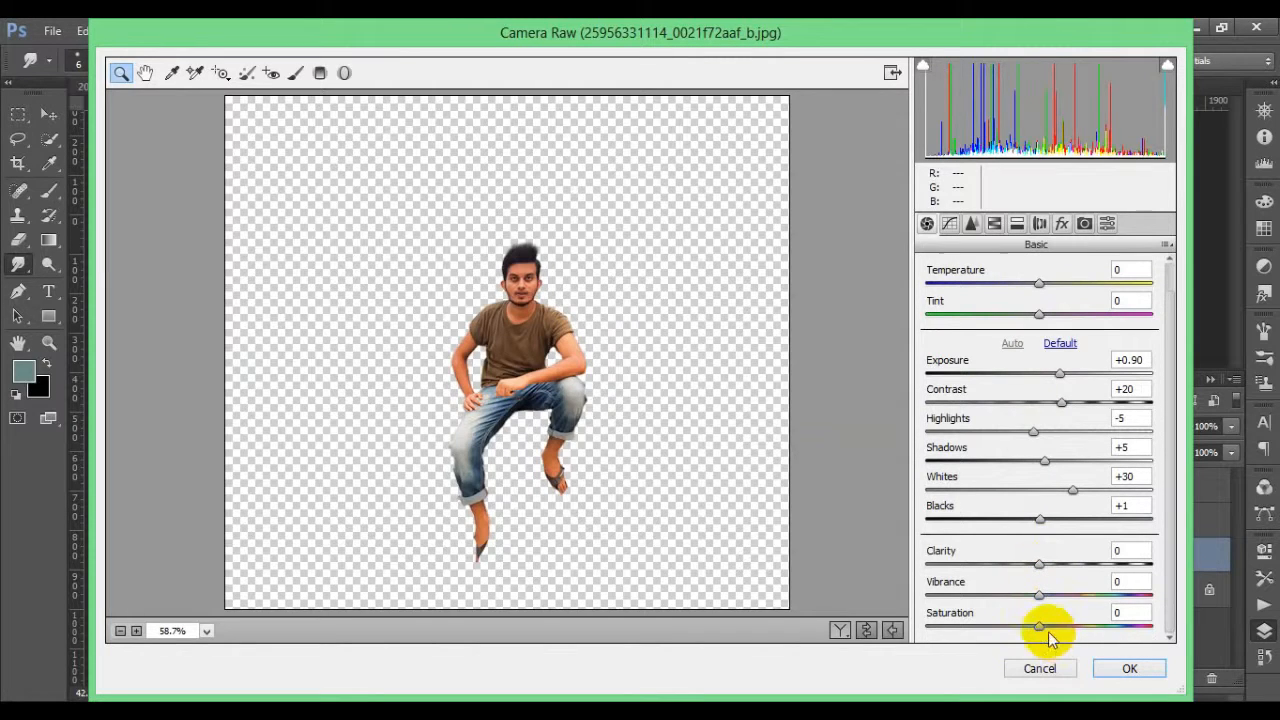
left_click_drag(1042, 628, 1062, 598)
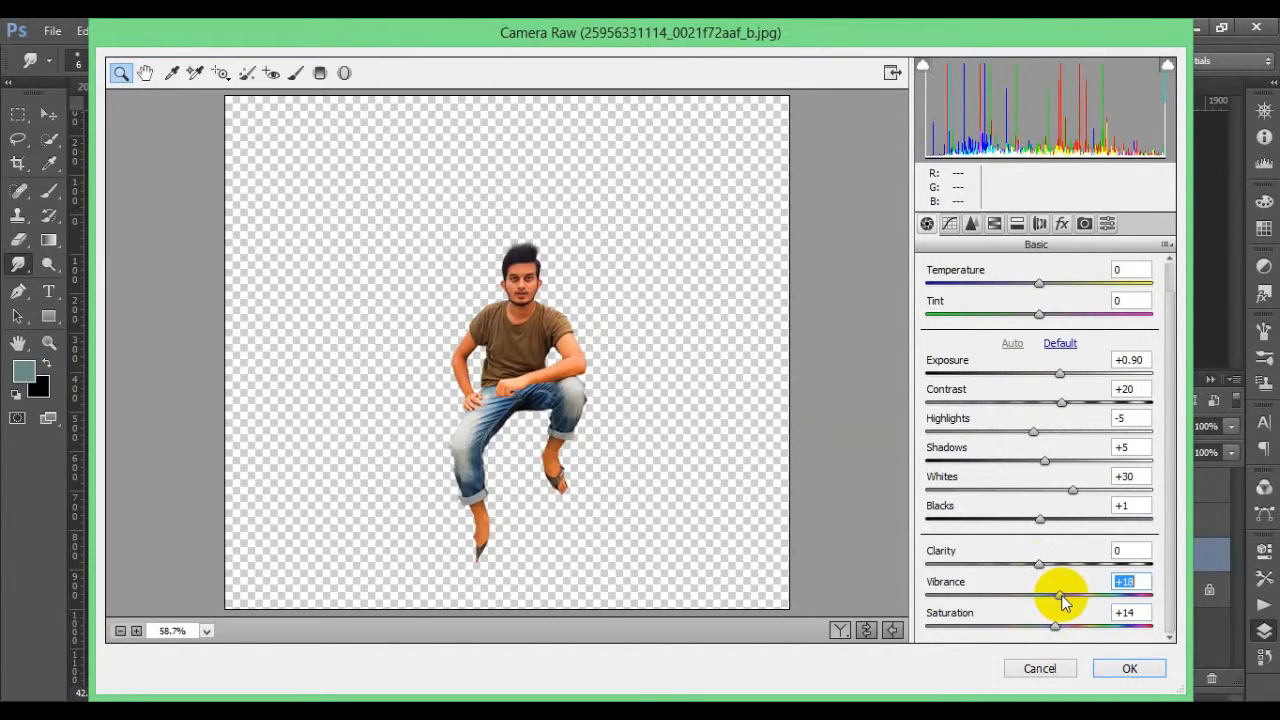
left_click_drag(1063, 600, 1079, 600)
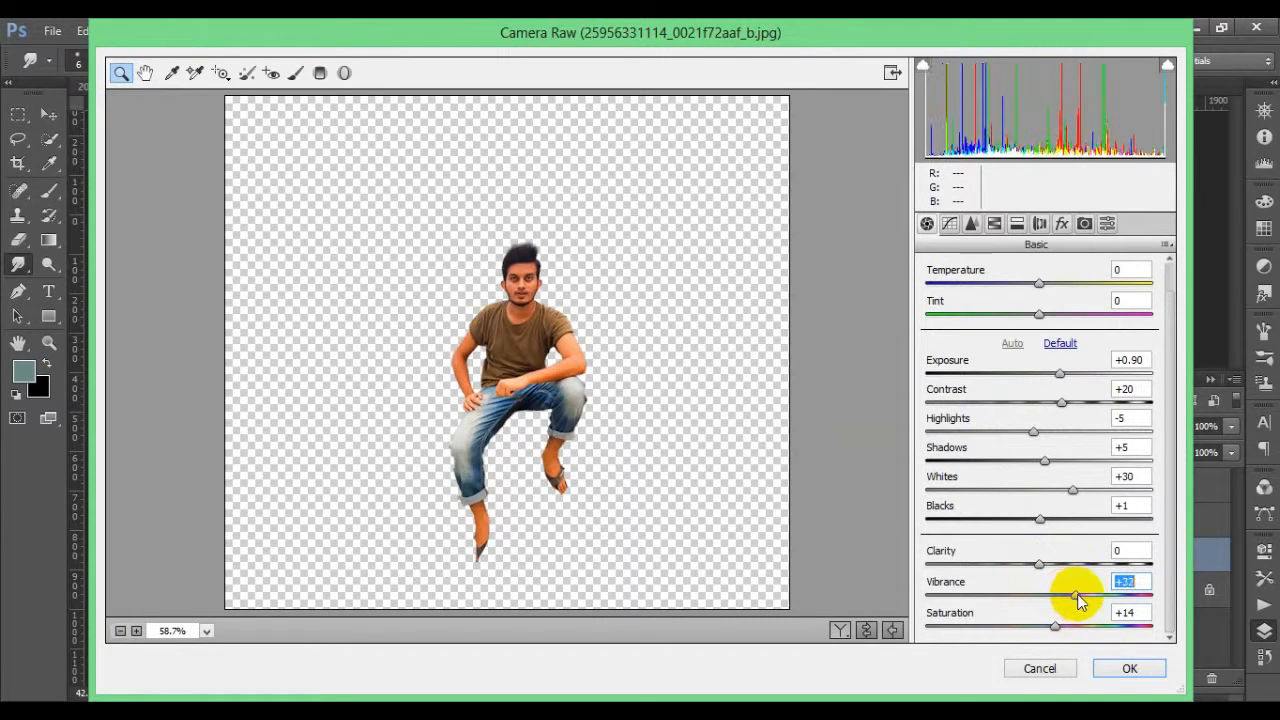
left_click_drag(1045, 528, 1073, 528)
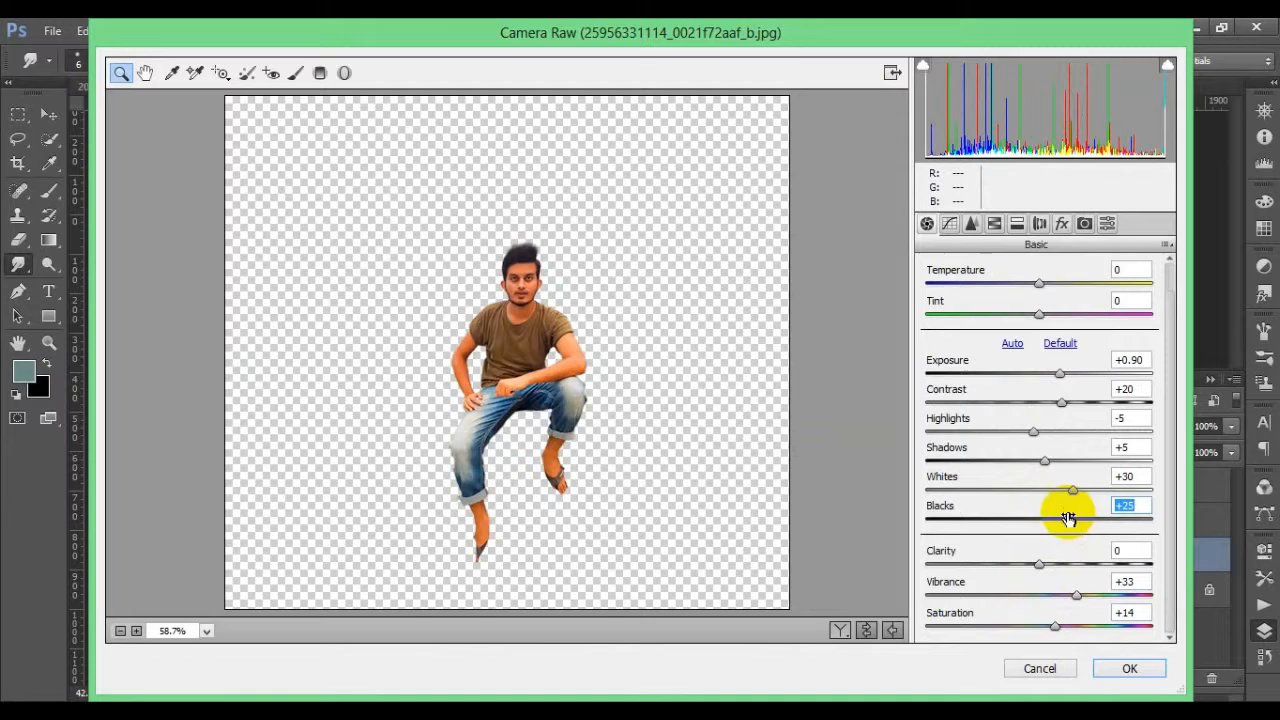
In Camera Calibration, set Green Primary Saturation to -6 and Hue to +23, and apply the filter to the man
left_click(1062, 223)
left_click(1084, 224)
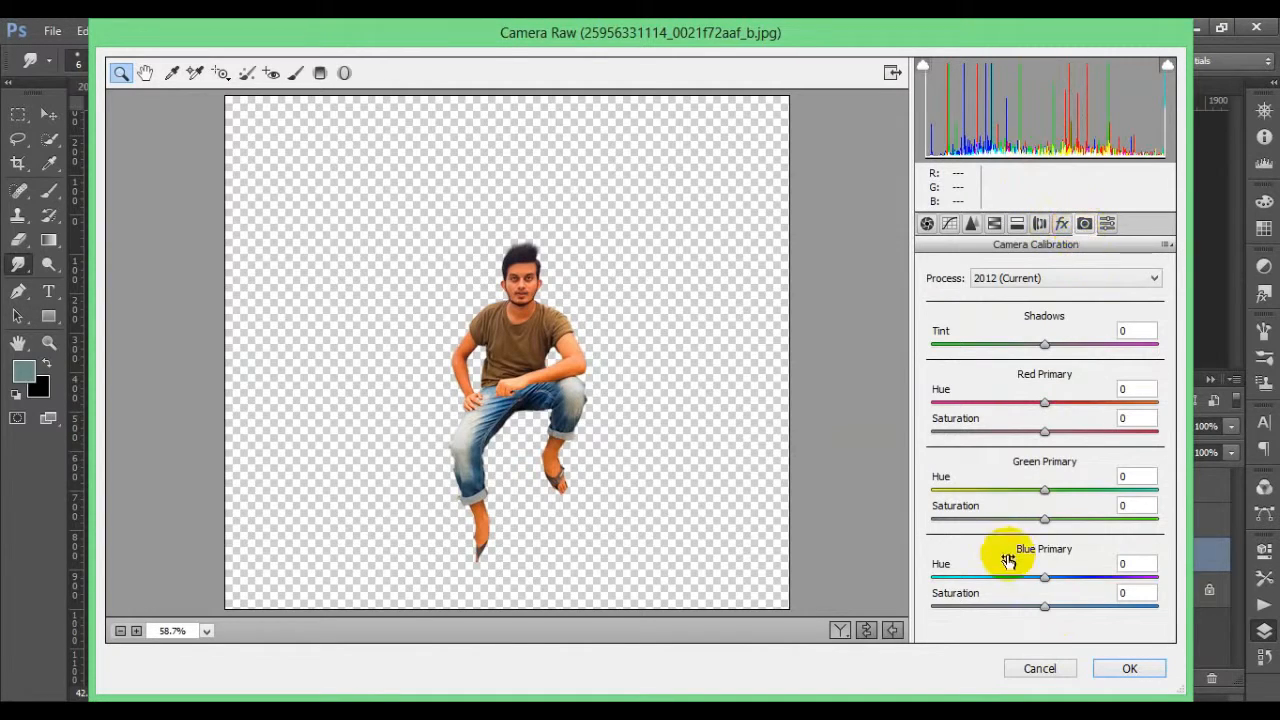
mouse_move(1045, 518)
left_mouse_down()
mouse_move(1165, 534)
mouse_move(1066, 528)
mouse_move(1037, 540)
left_mouse_up()
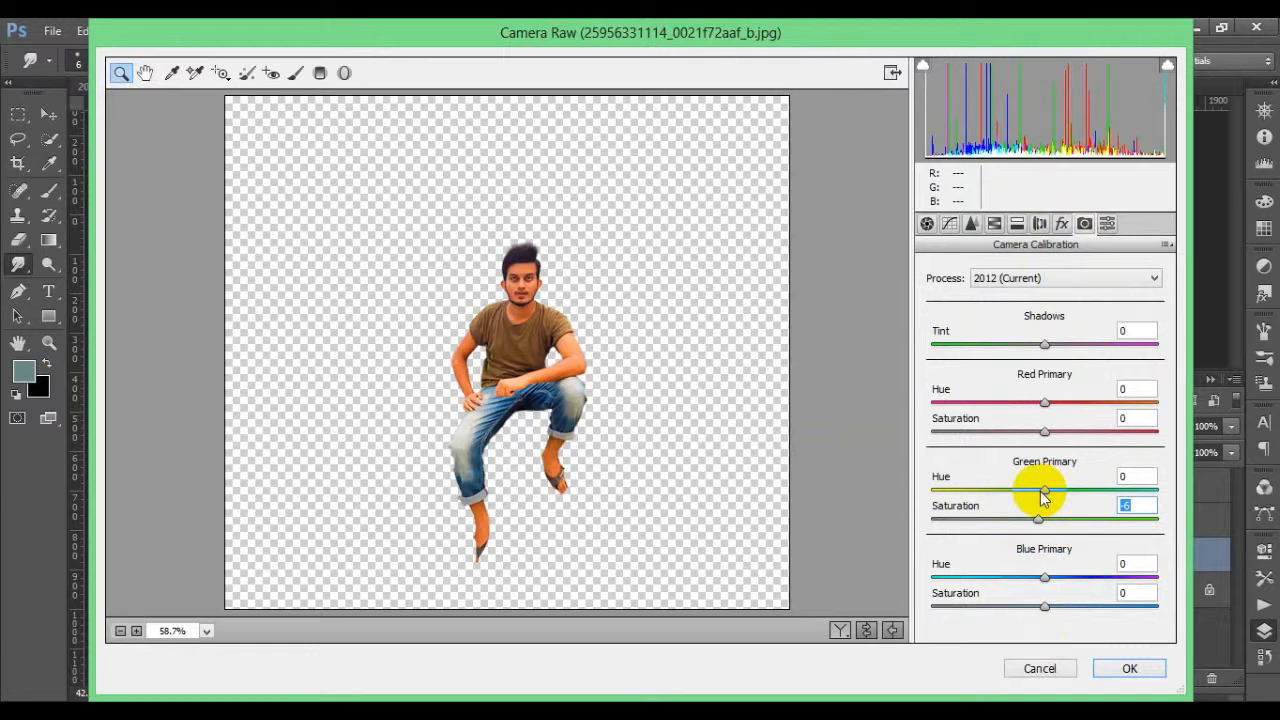
left_click_drag(1041, 494, 1065, 506)
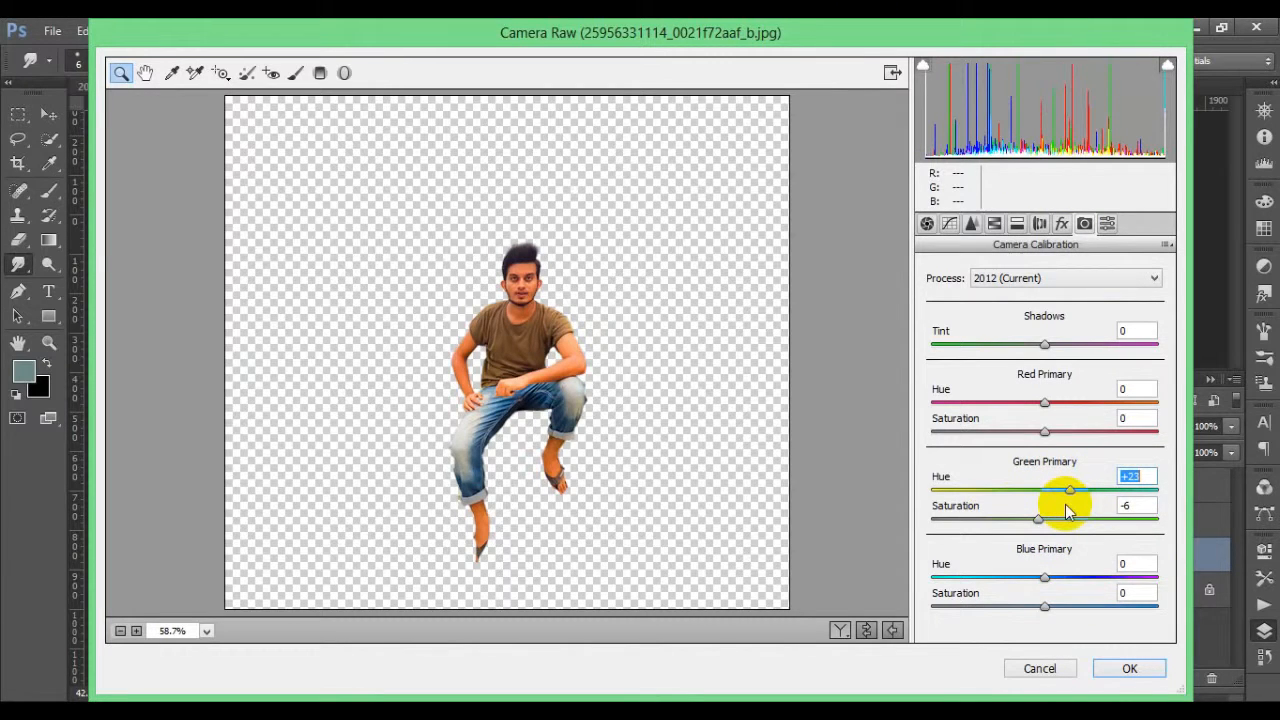
left_click(1129, 668)
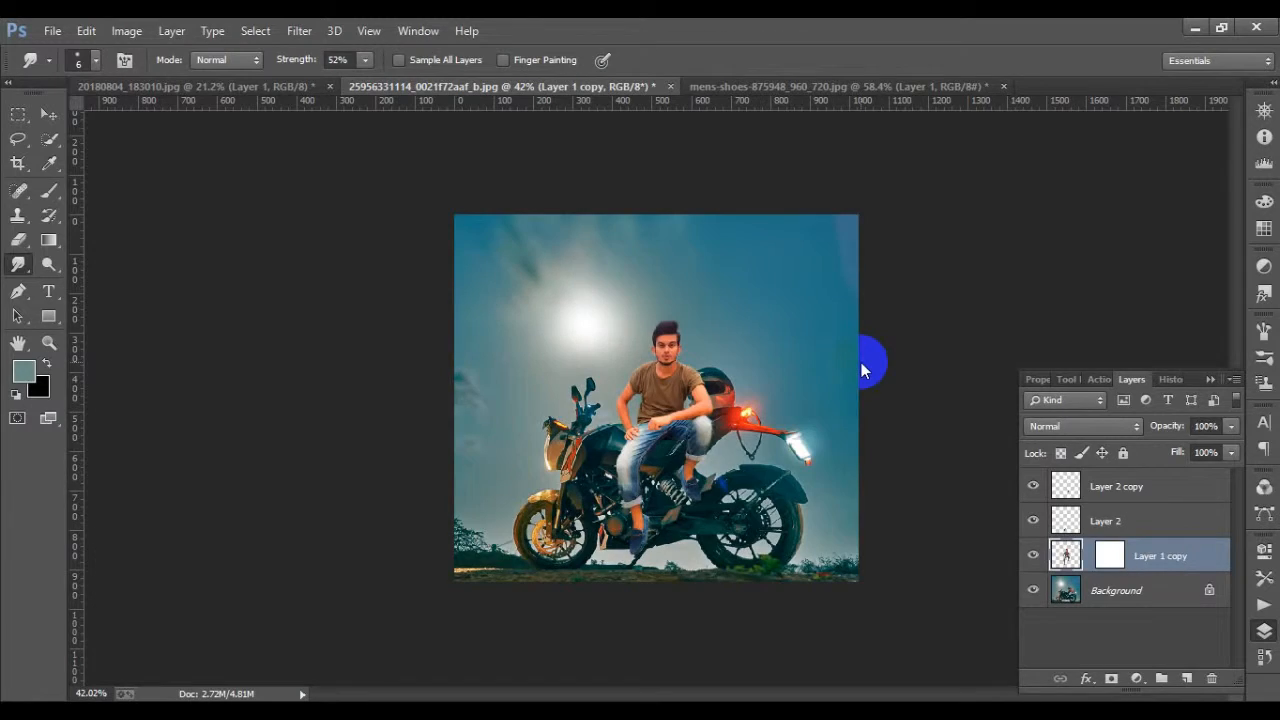
Unlock the Background layer and open it in the Camera Raw filter
left_click(1205, 590)
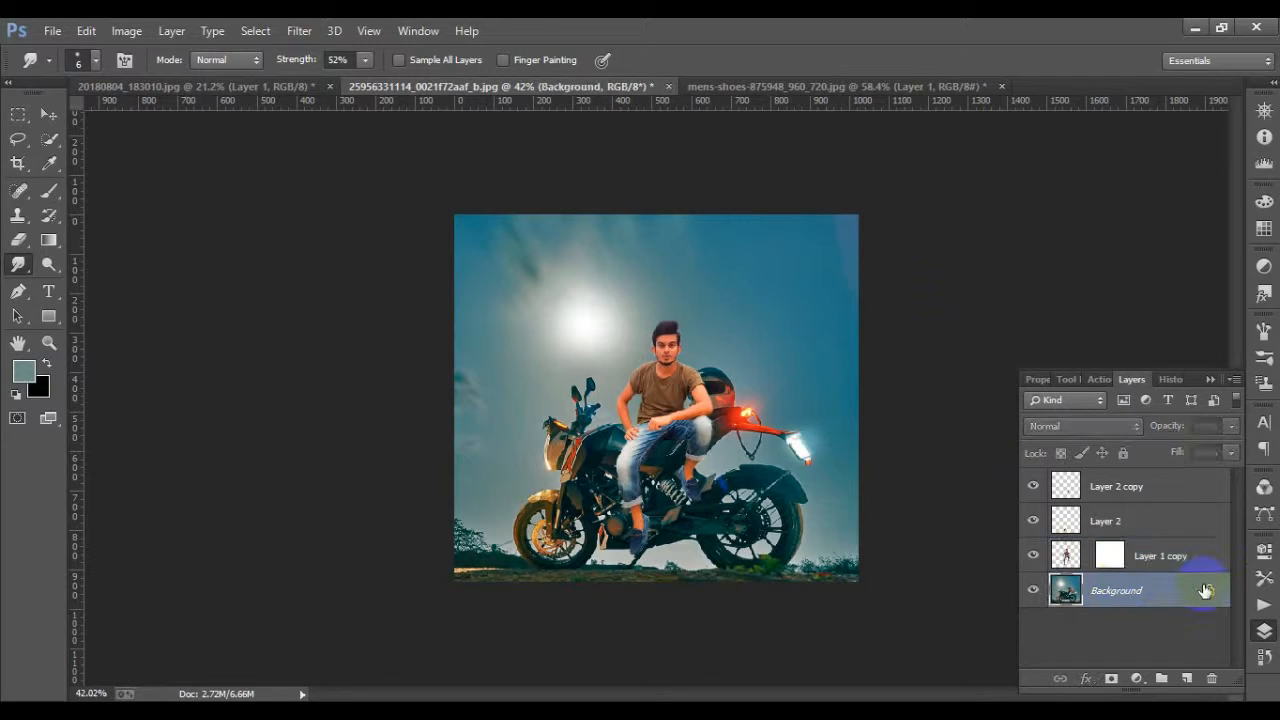
left_click(1205, 590)
left_click(299, 31)
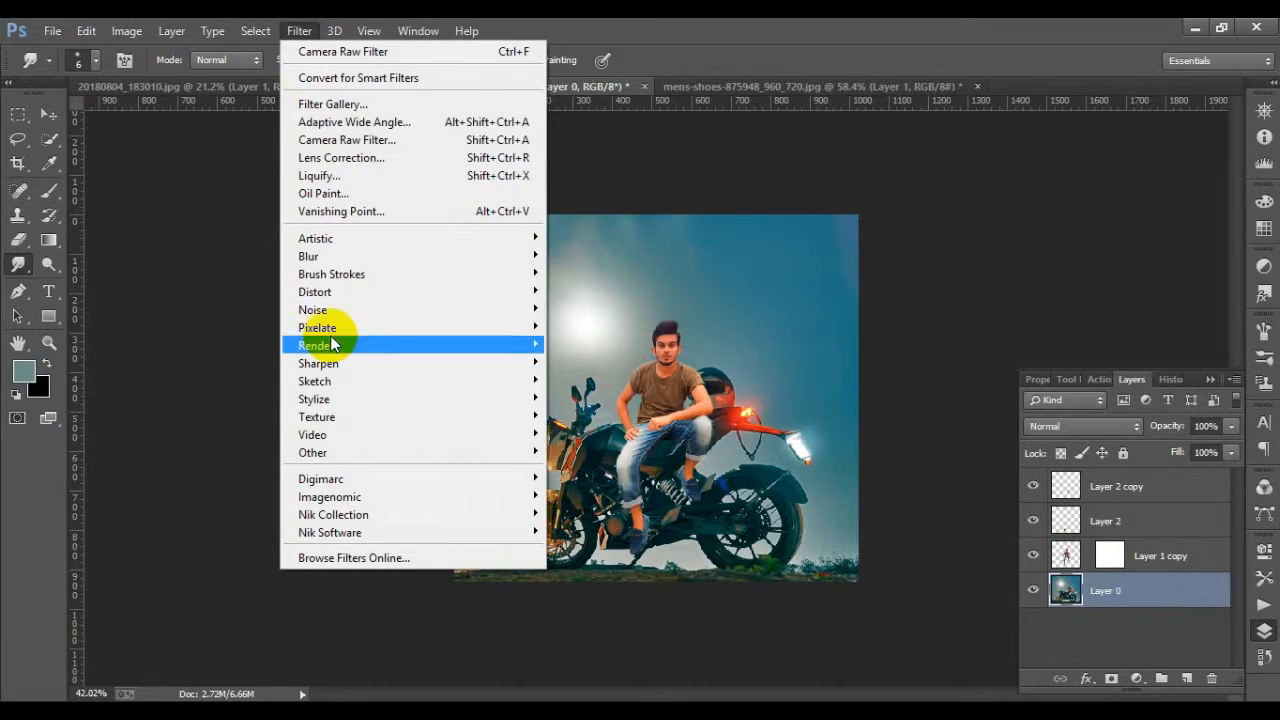
left_click(380, 140)
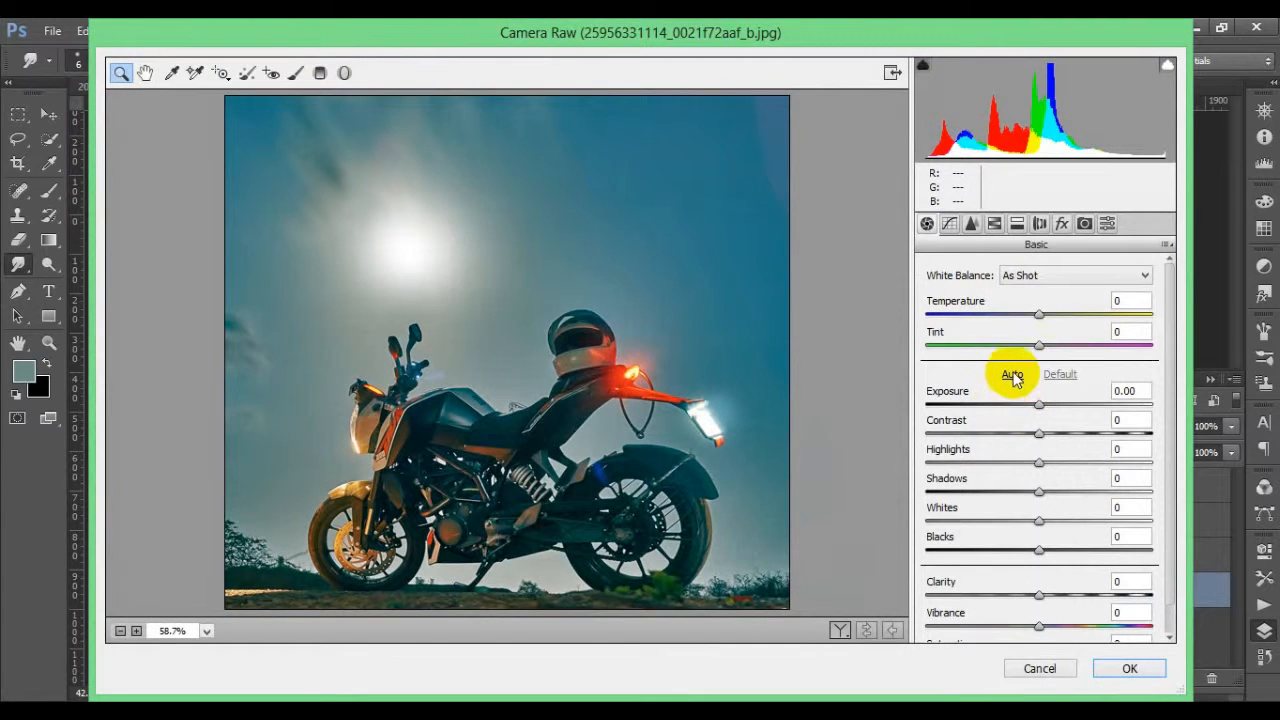
Apply auto tone, Saturation +38, Vibrance +44 and Clarity +100 to the motorcycle background in Camera Raw
left_click(1012, 376)
scroll(1035, 621, "down", 1)
left_click_drag(1040, 628, 1093, 600)
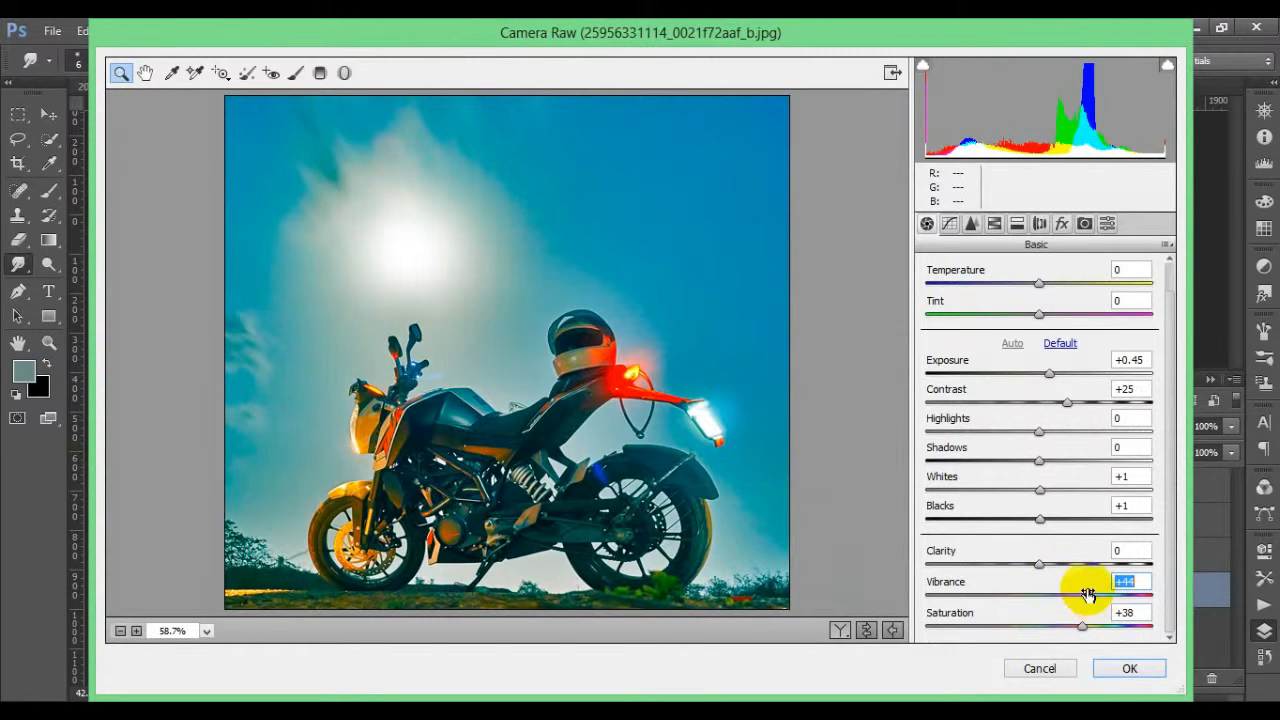
left_click_drag(1042, 564, 1210, 610)
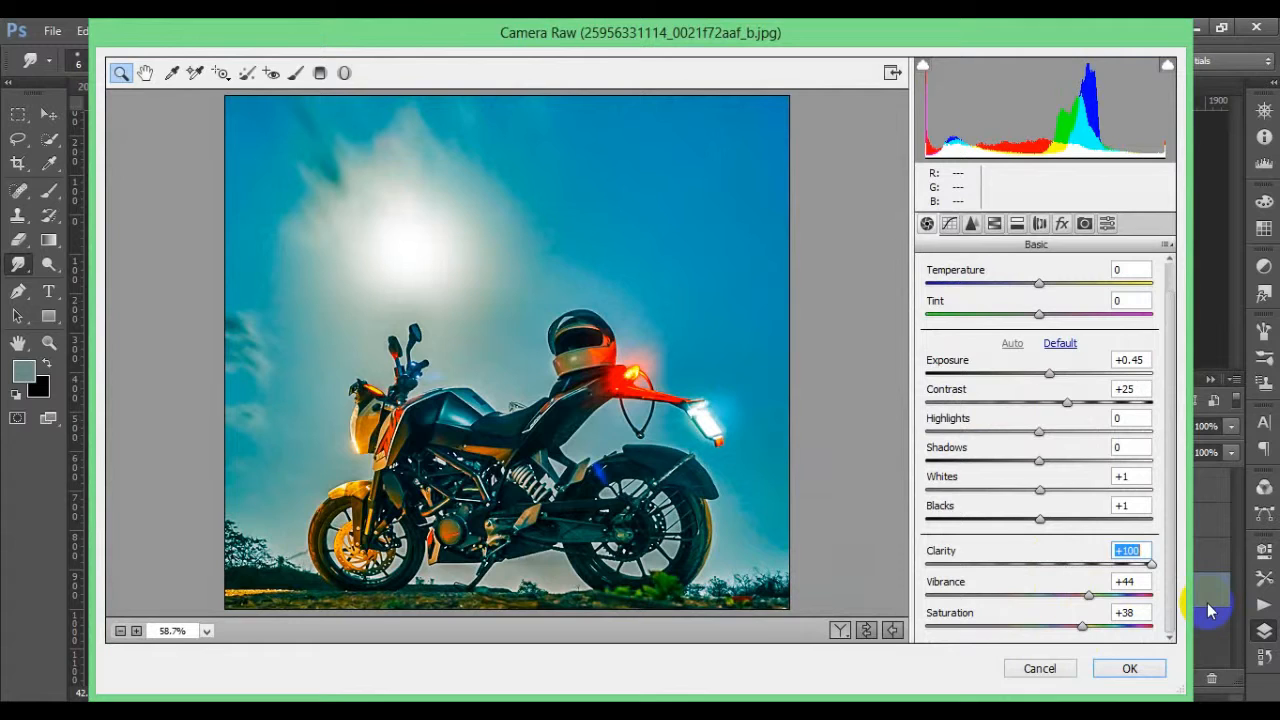
left_click(1127, 667)
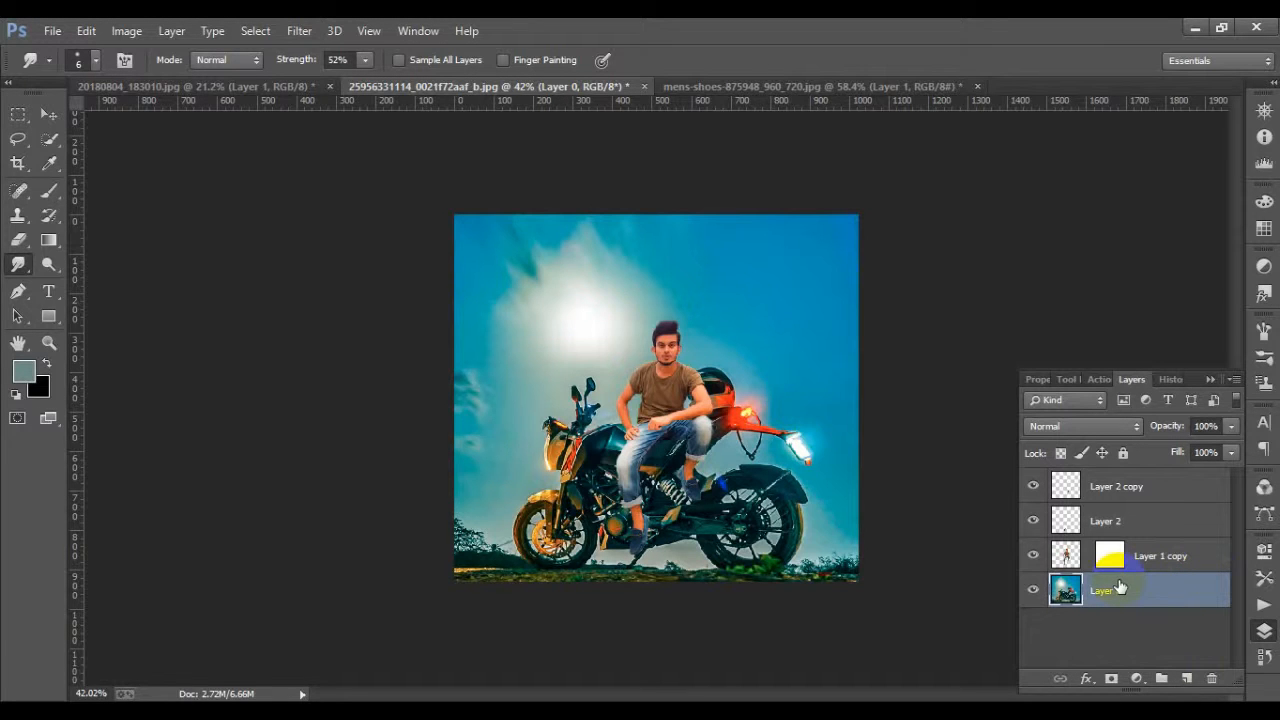
Examine the color-graded composite as a whole and up close around the man's face and hair edges
scroll(403, 508, "down", 4)
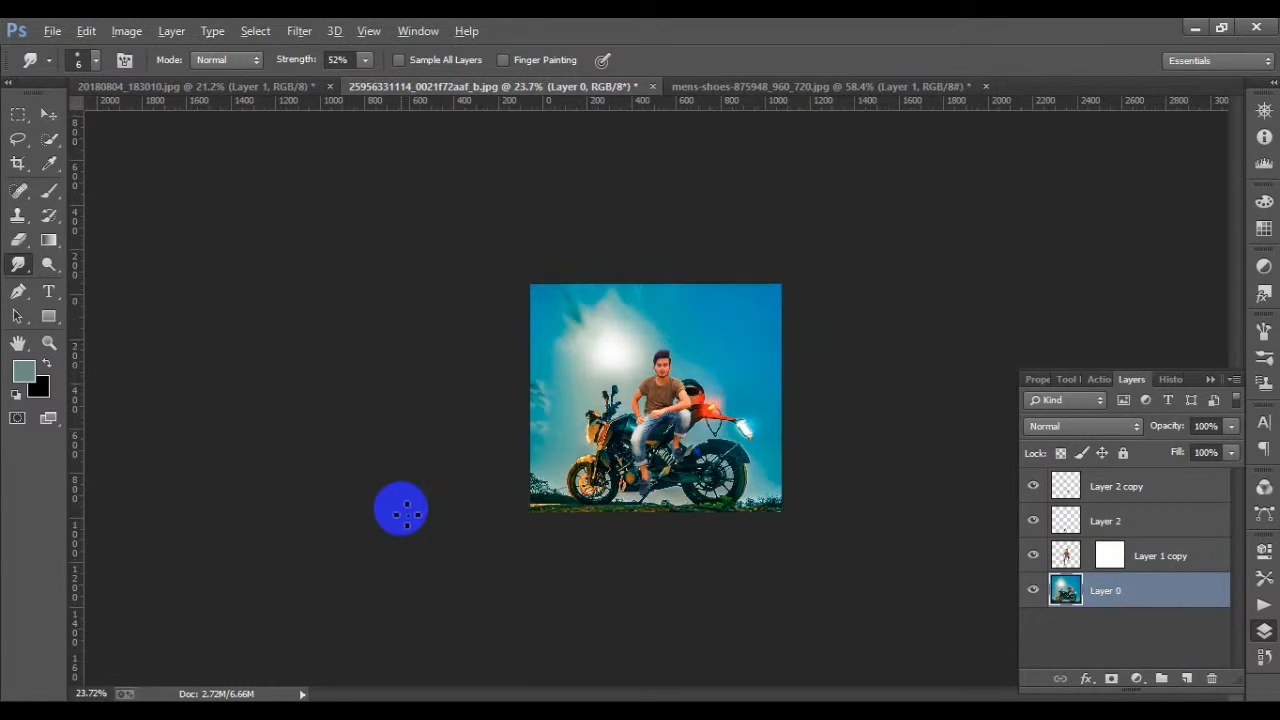
scroll(750, 453, "up", 6)
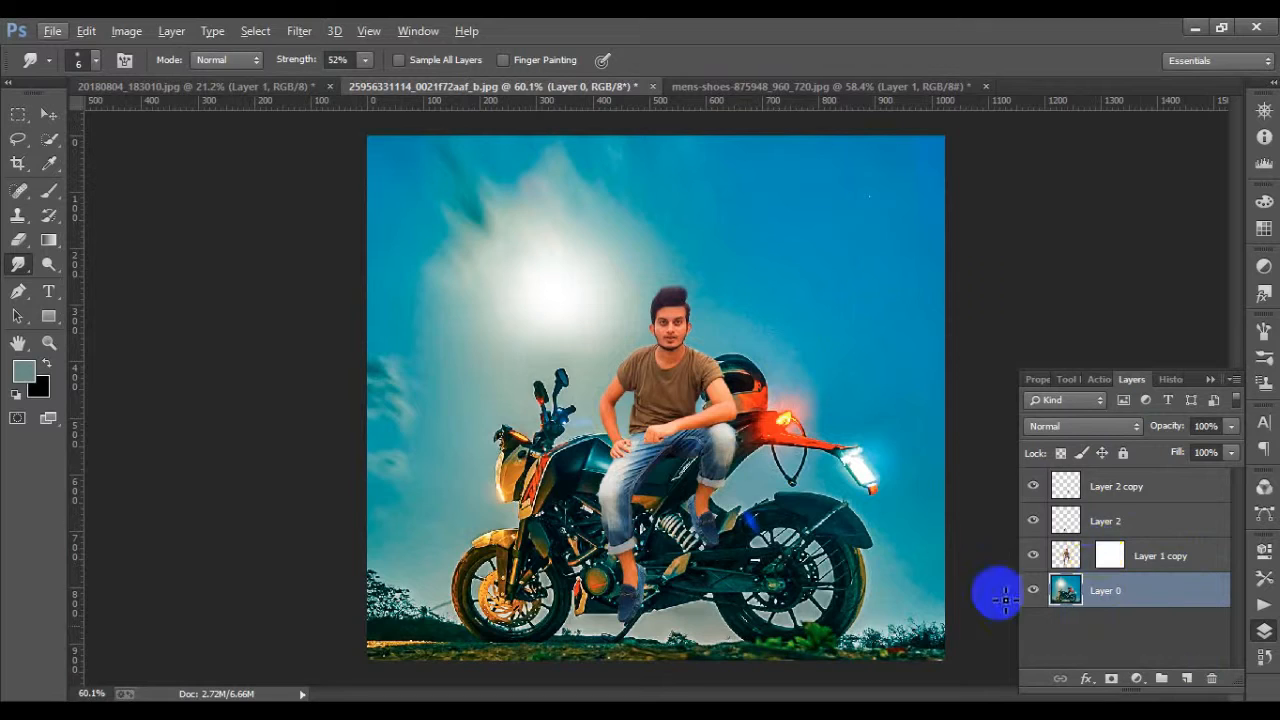
left_click(1065, 558)
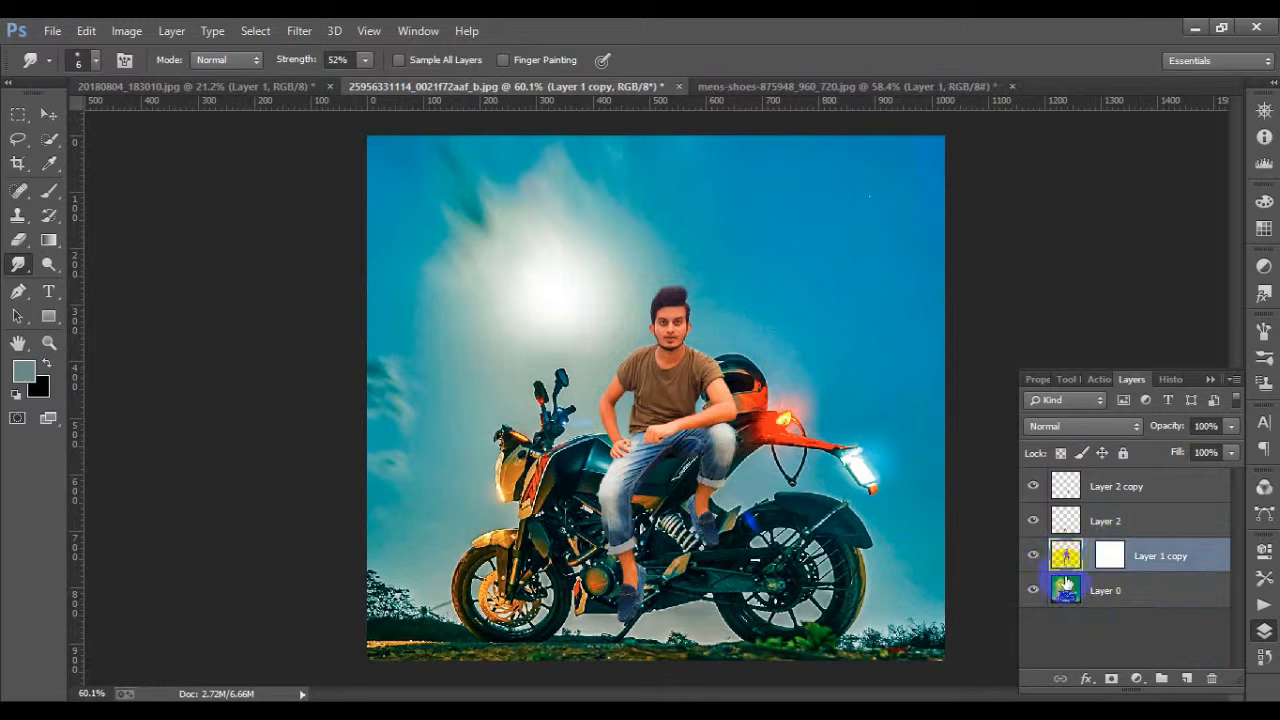
left_click(1065, 592)
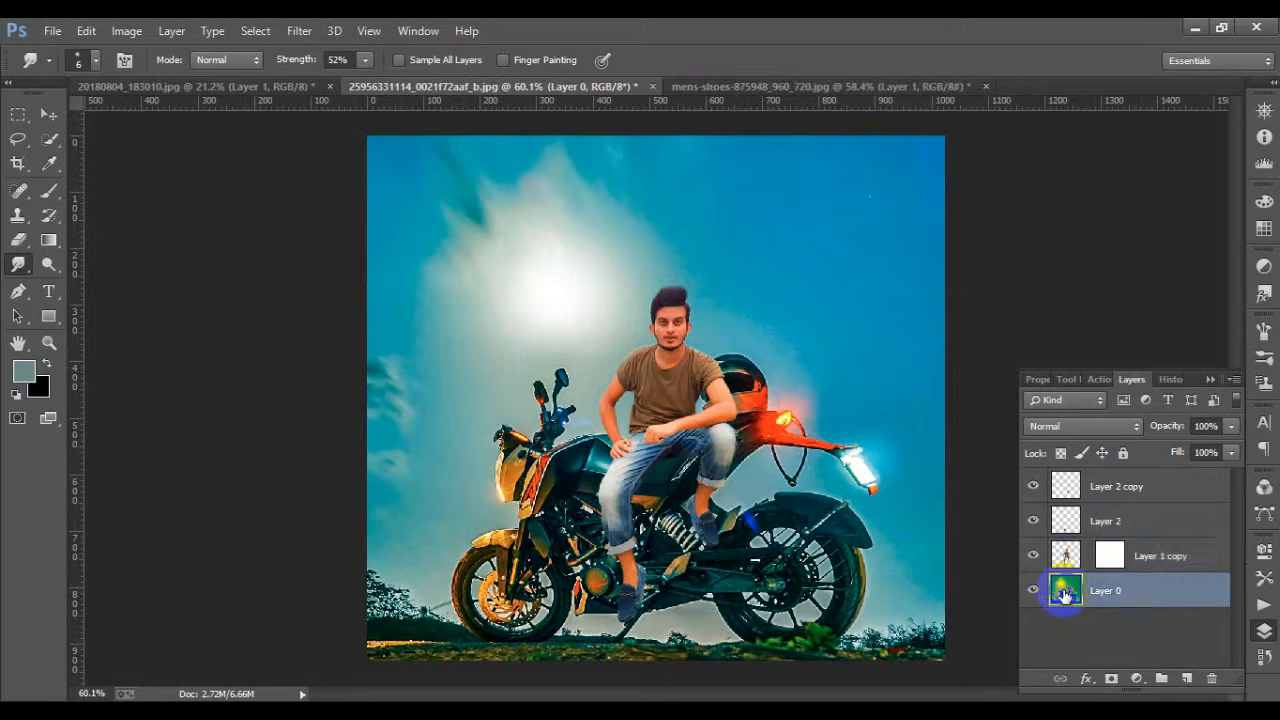
scroll(529, 371, "down", 7)
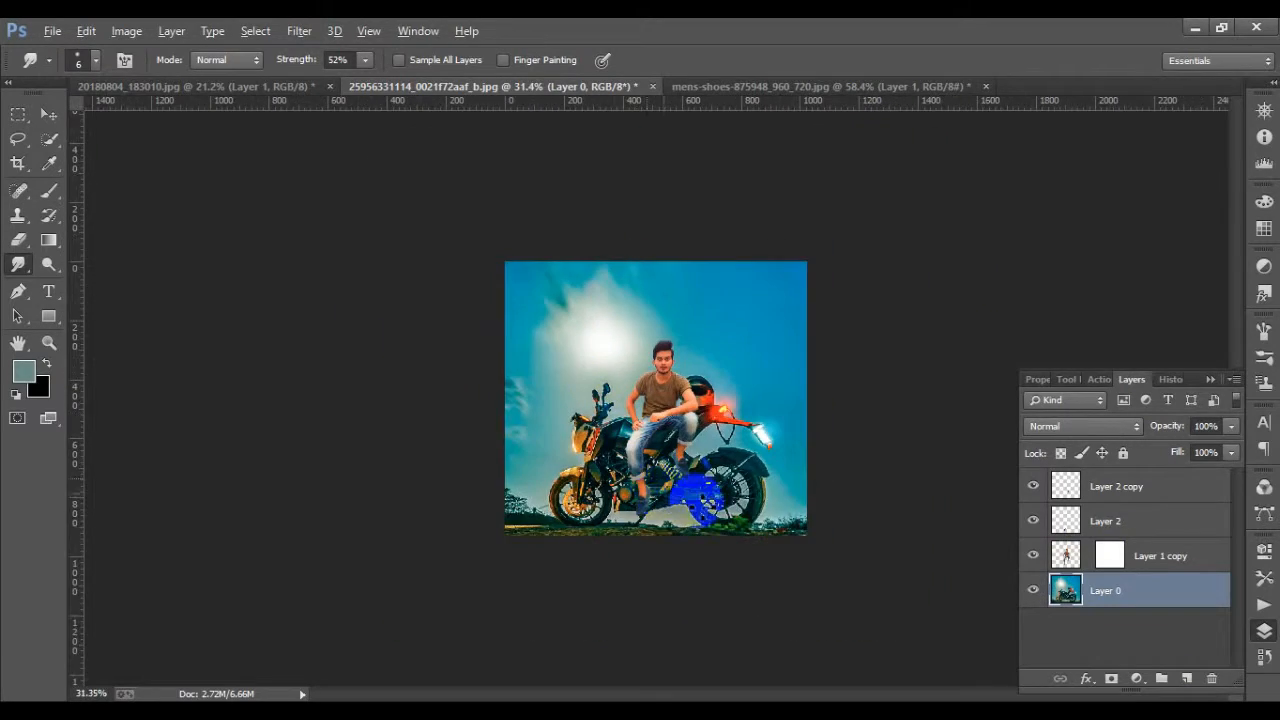
scroll(768, 500, "up", 6)
scroll(768, 500, "up", 5)
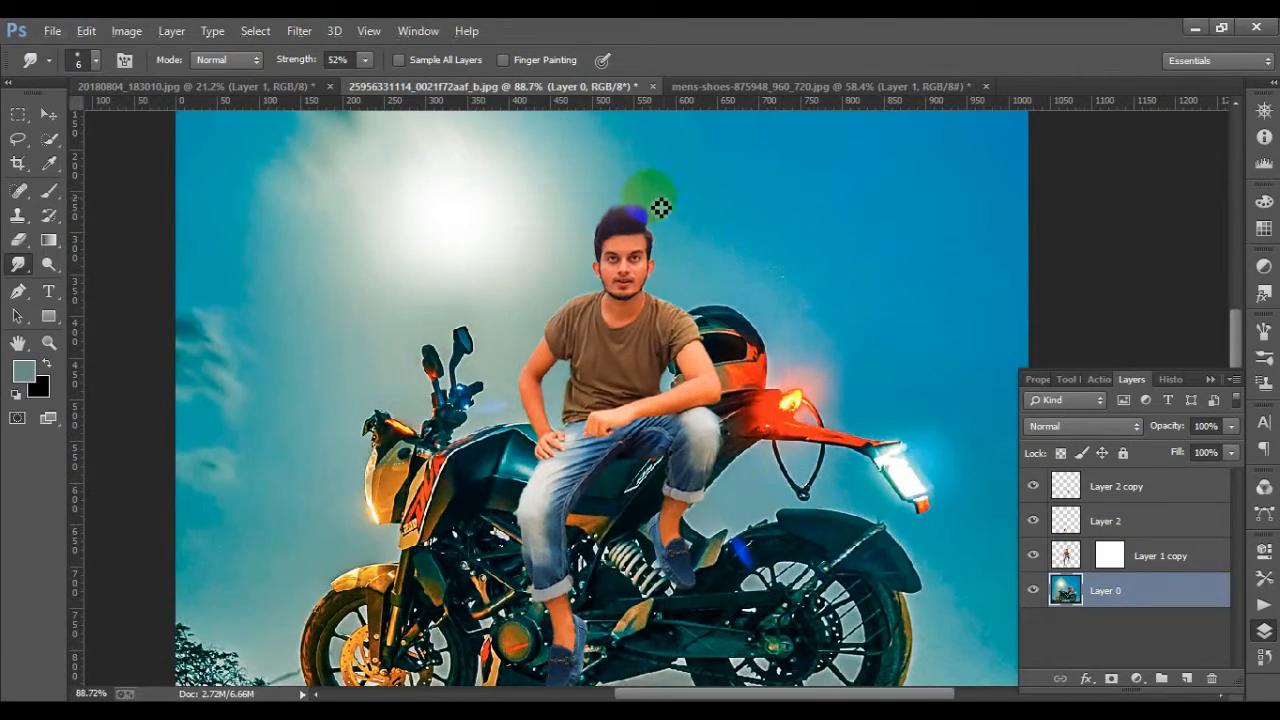
scroll(660, 205, "up", 4)
scroll(585, 215, "up", 3)
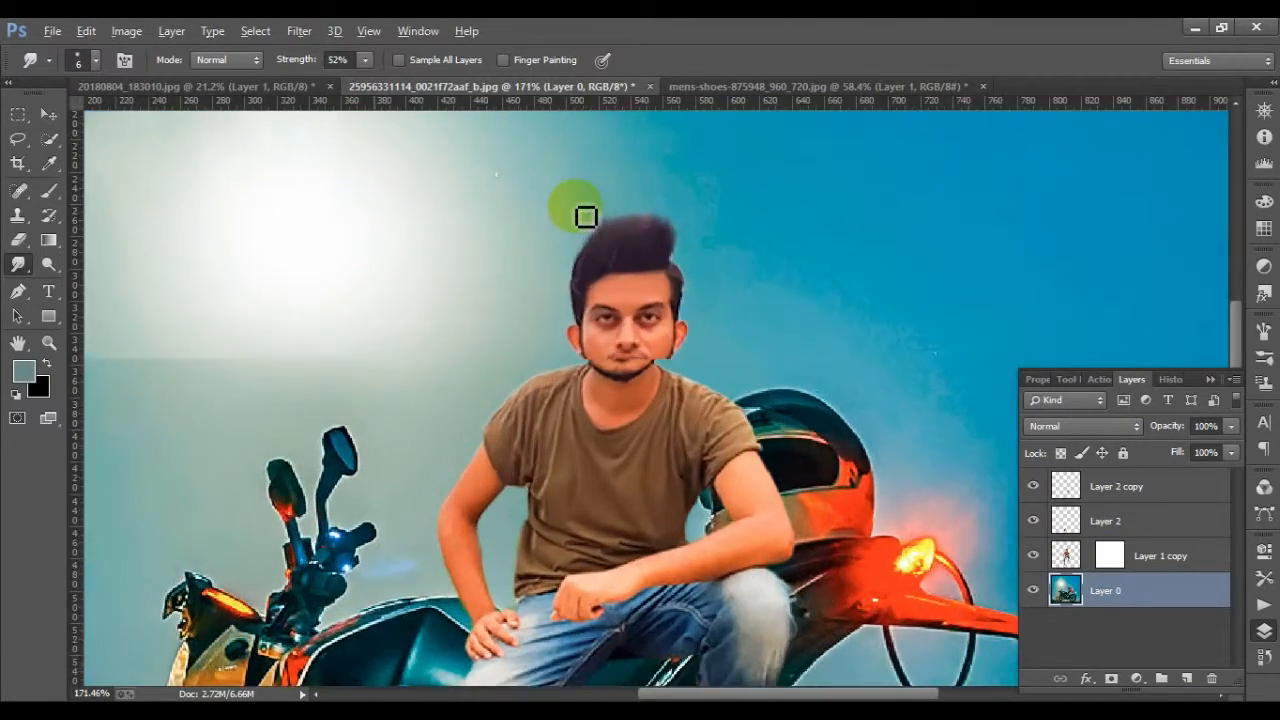
scroll(585, 215, "up", 1)
scroll(637, 210, "up", 1)
scroll(709, 254, "up", 1)
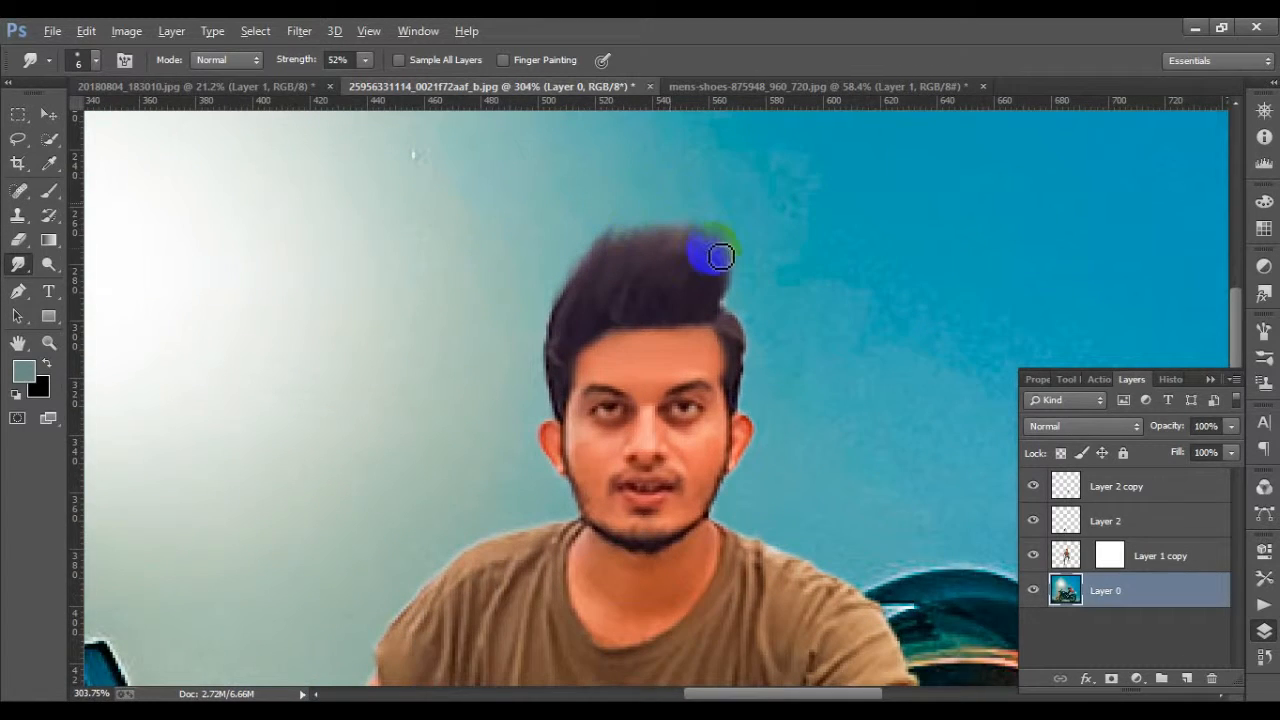
scroll(722, 261, "up", 1)
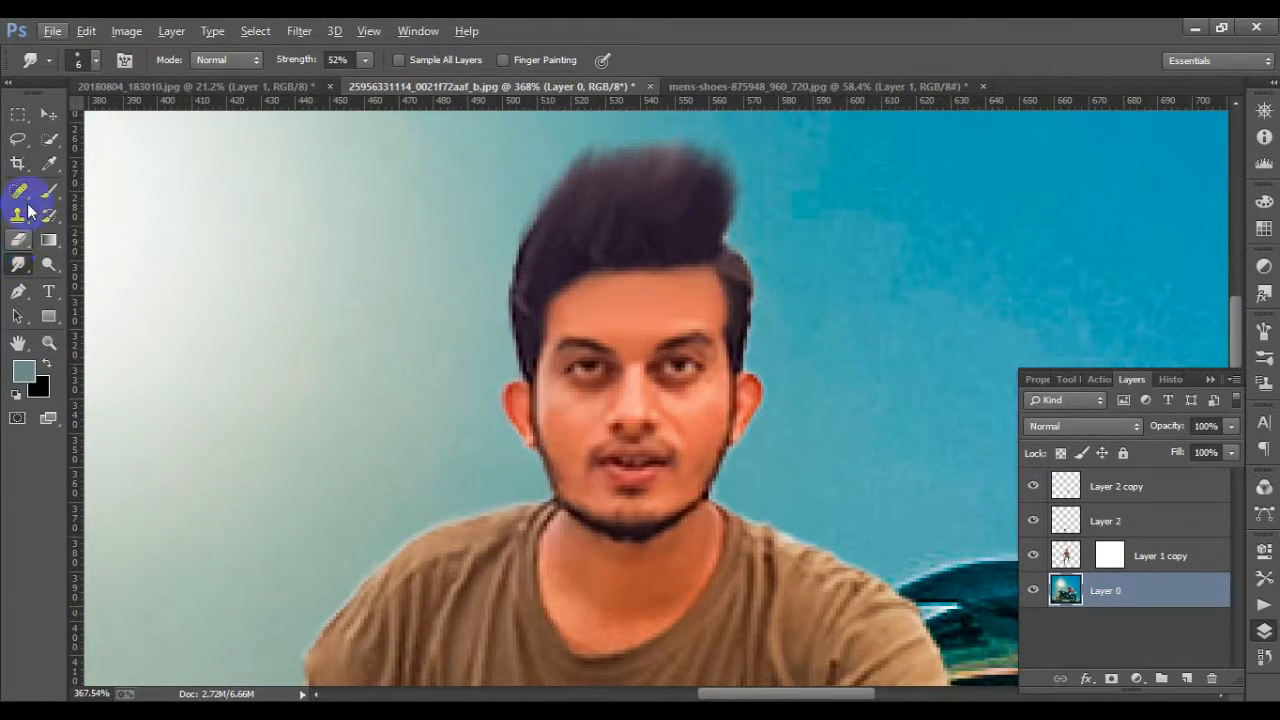
Activate the Brush tool and sample the skin tone from the man's forehead as the foreground color
left_click(48, 160)
right_click(48, 160)
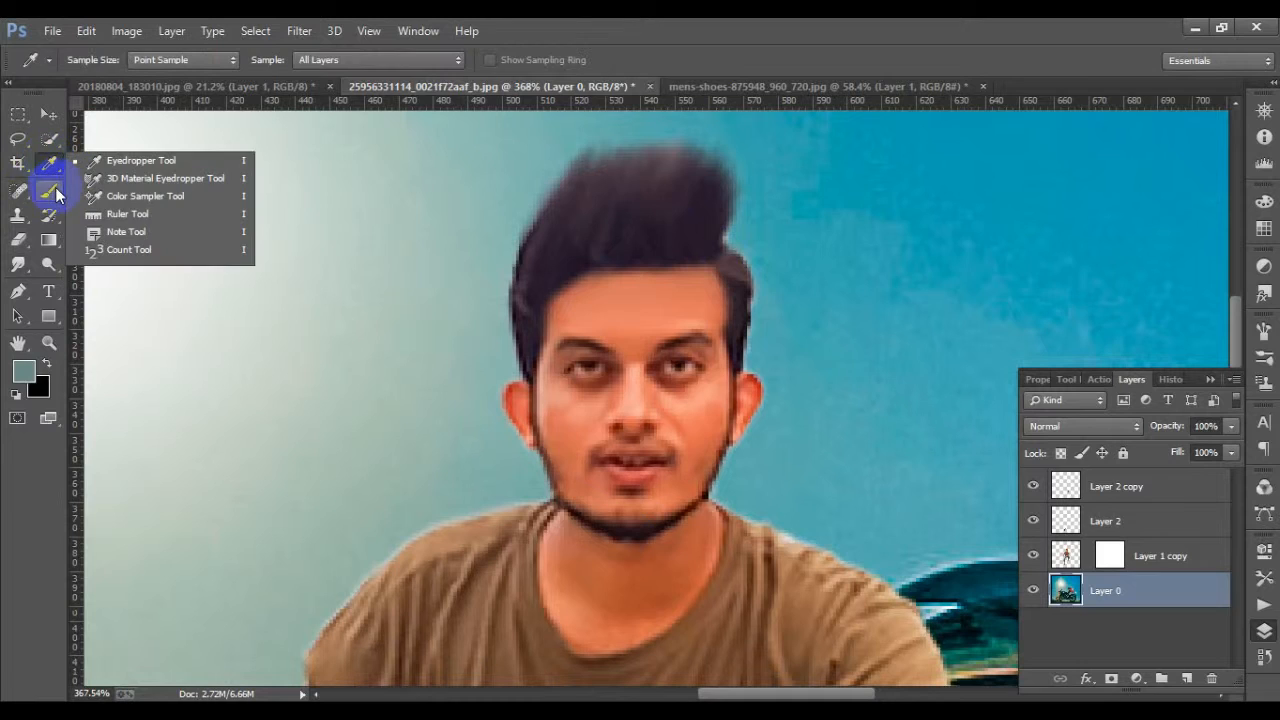
left_click(49, 189)
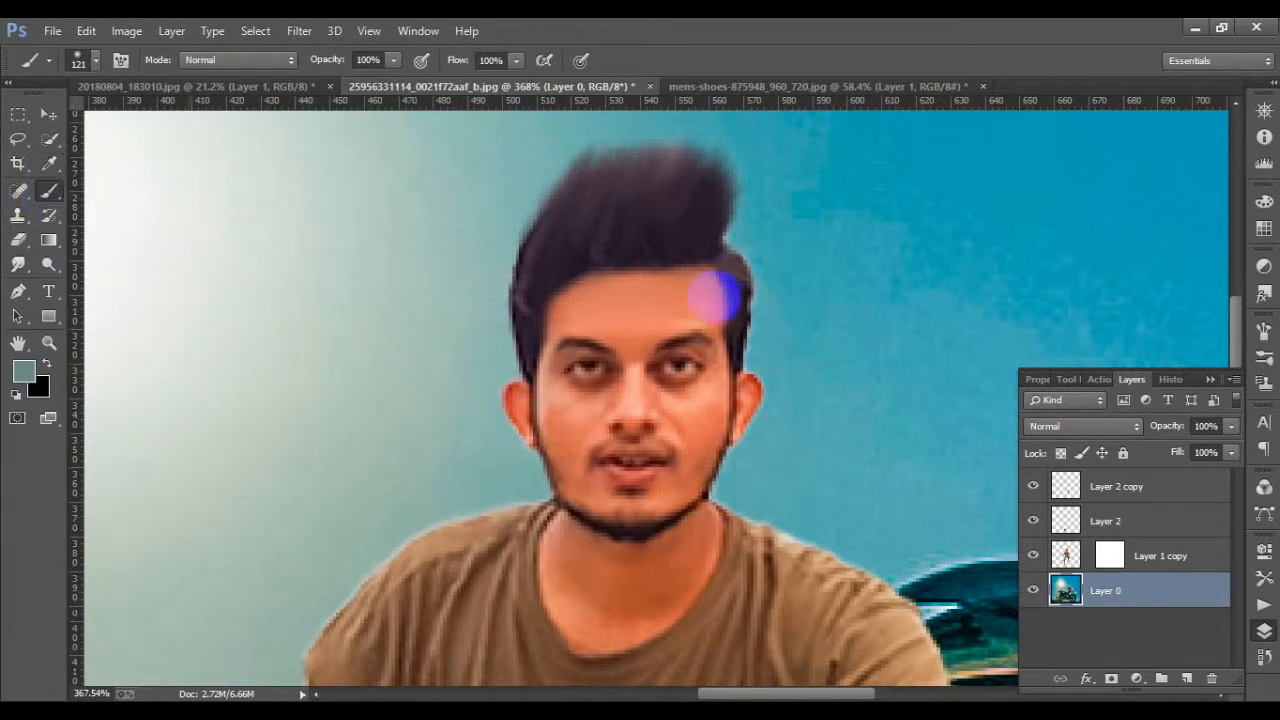
left_click(632, 304, "alt")
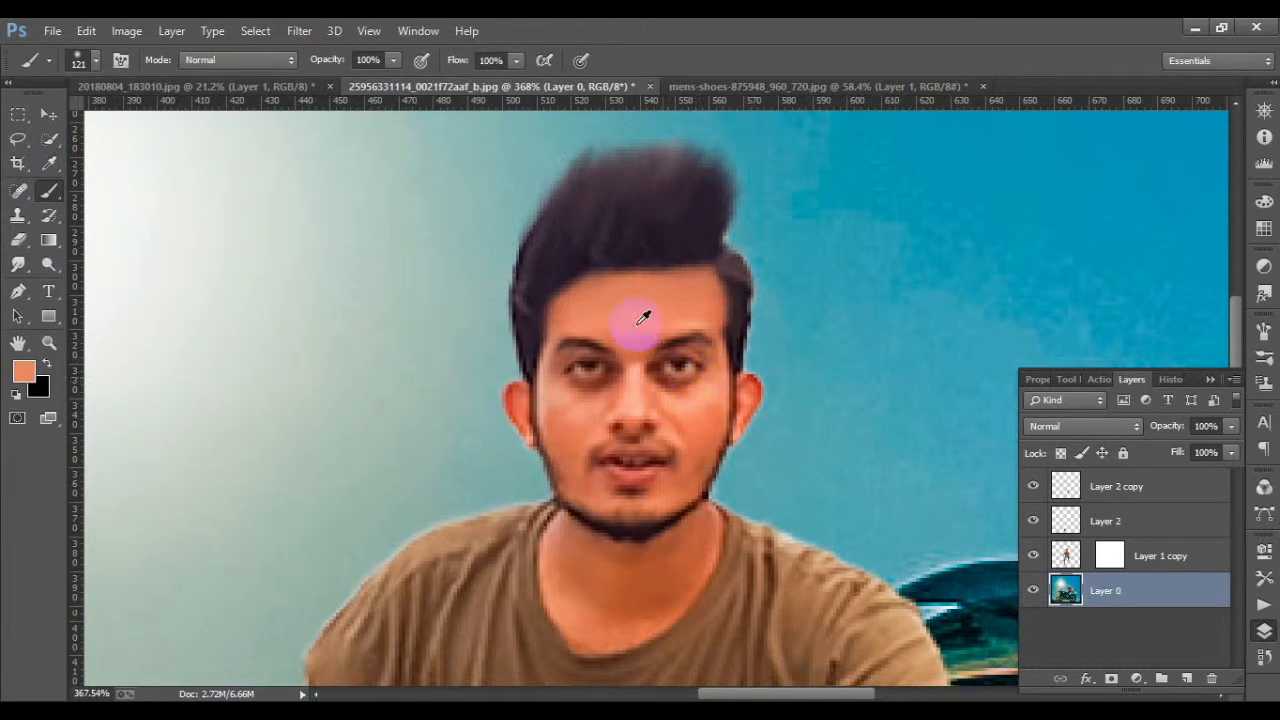
Switch to the Mixer Brush for the face and set its size to 15 px
scroll(634, 434, "up", 2)
right_click(723, 459)
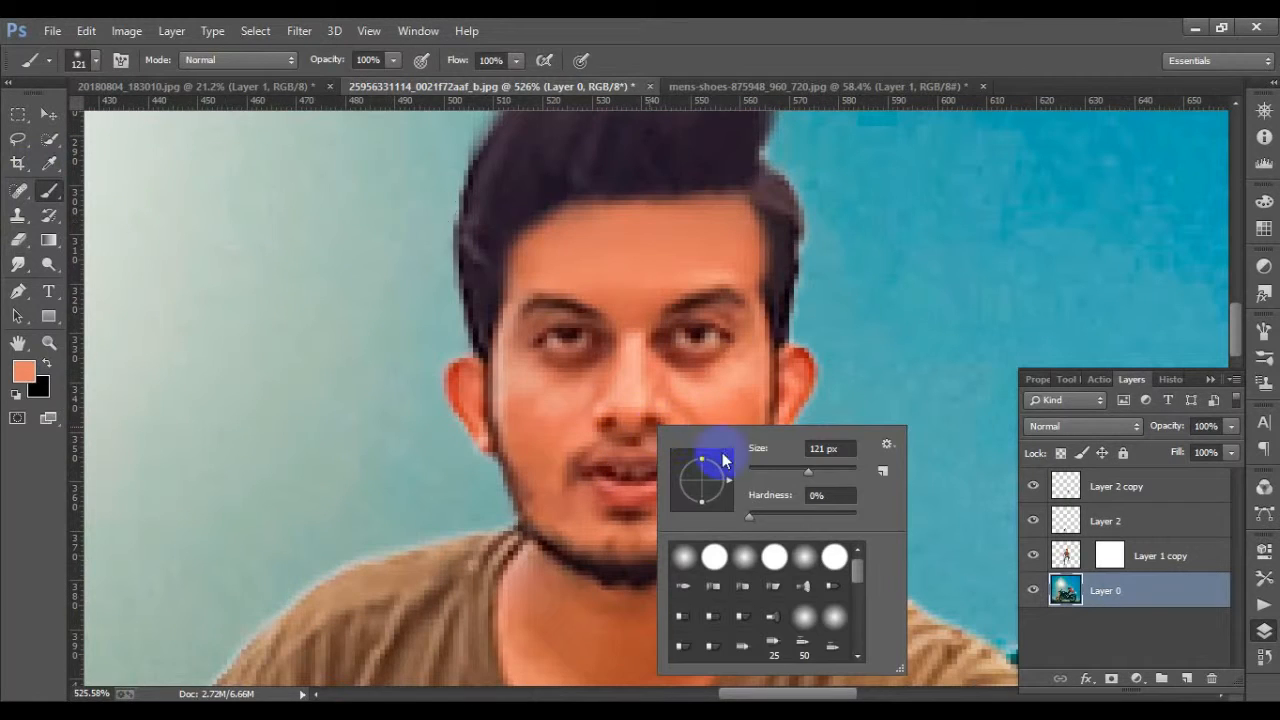
left_click(52, 214)
left_click(50, 191)
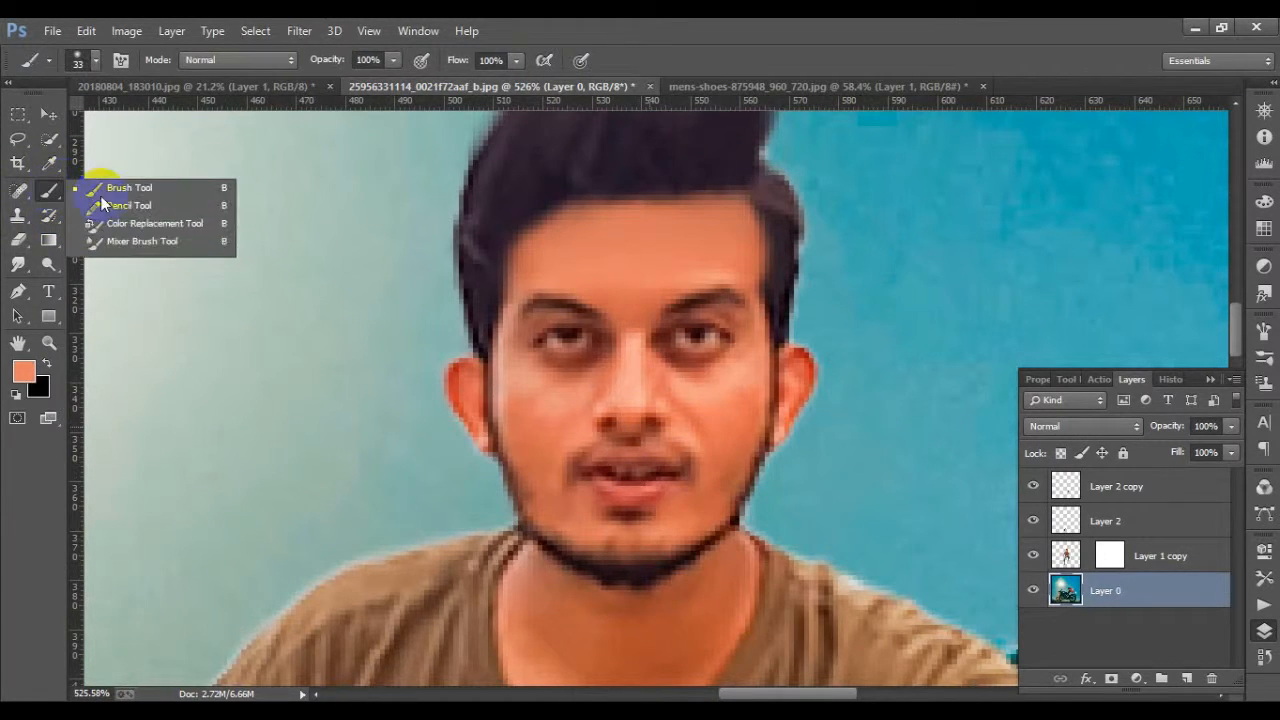
left_click(163, 246)
right_click(688, 347)
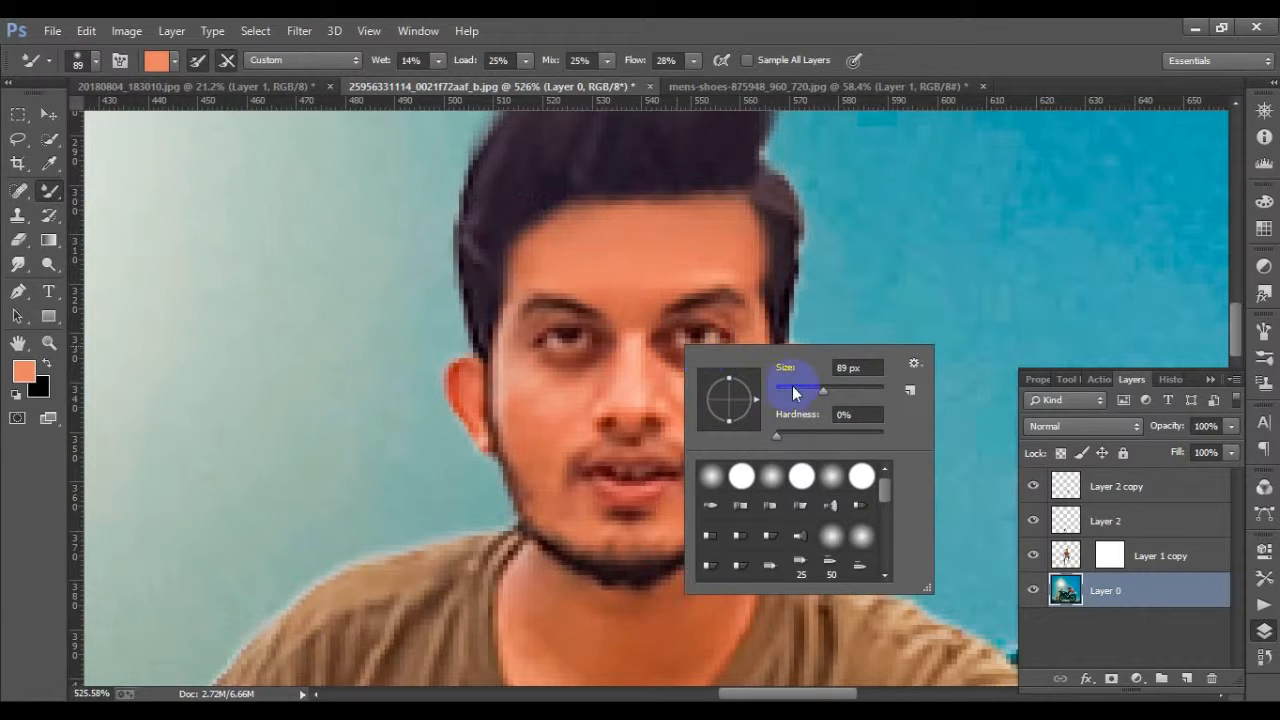
left_click_drag(798, 389, 782, 397)
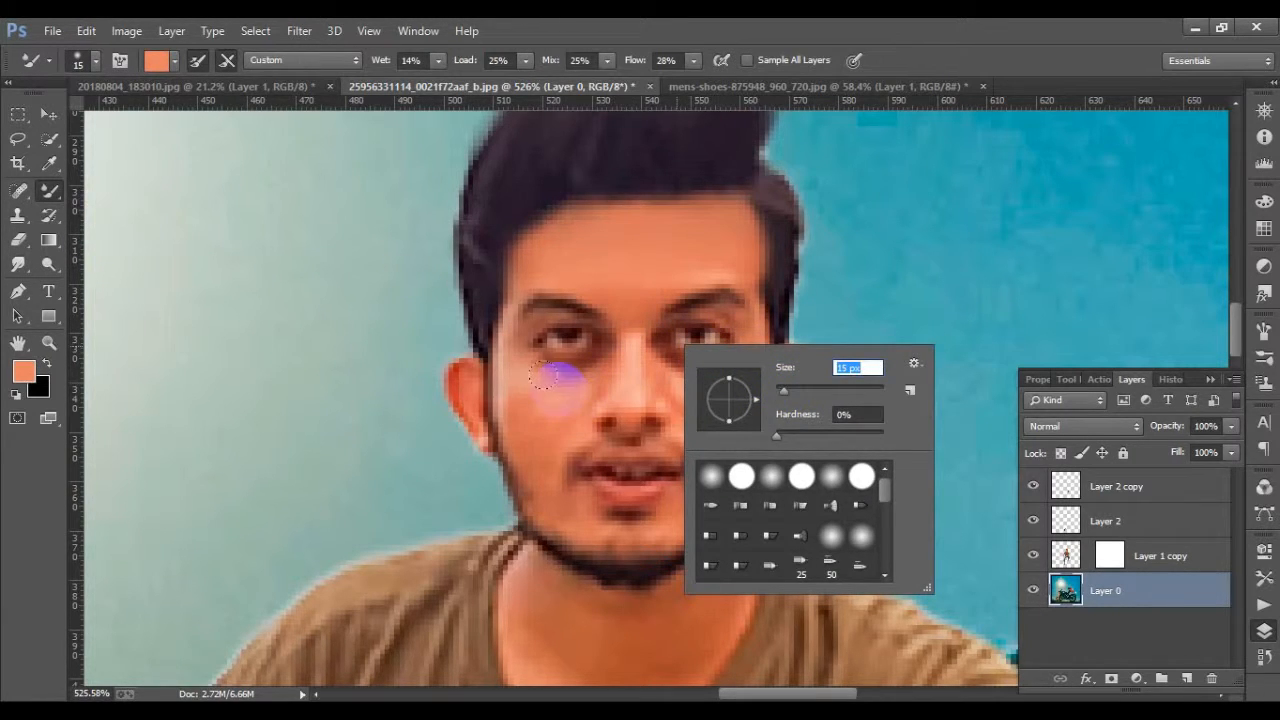
key("Return")
Smooth the skin of the man's face and neck on Layer 1 copy with the 15 px Mixer Brush
mouse_move(535, 458)
left_mouse_down()
mouse_move(548, 497)
mouse_move(568, 482)
left_mouse_up()
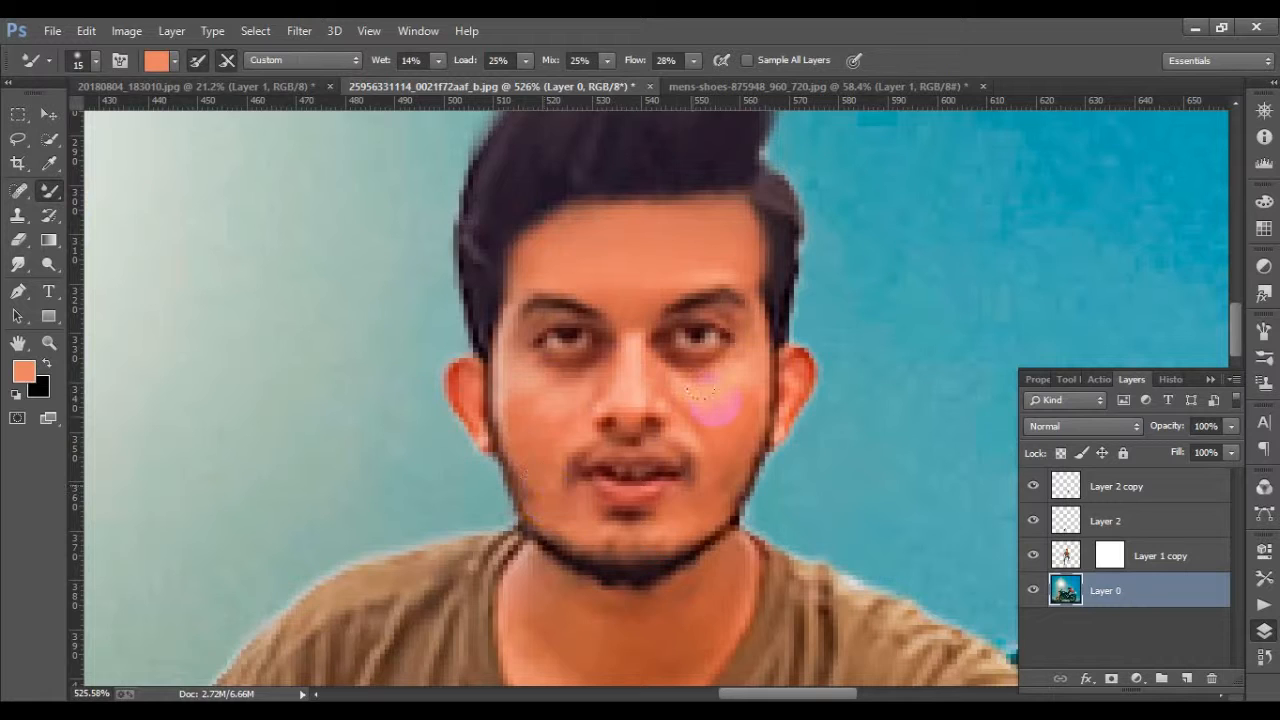
left_click(1066, 558)
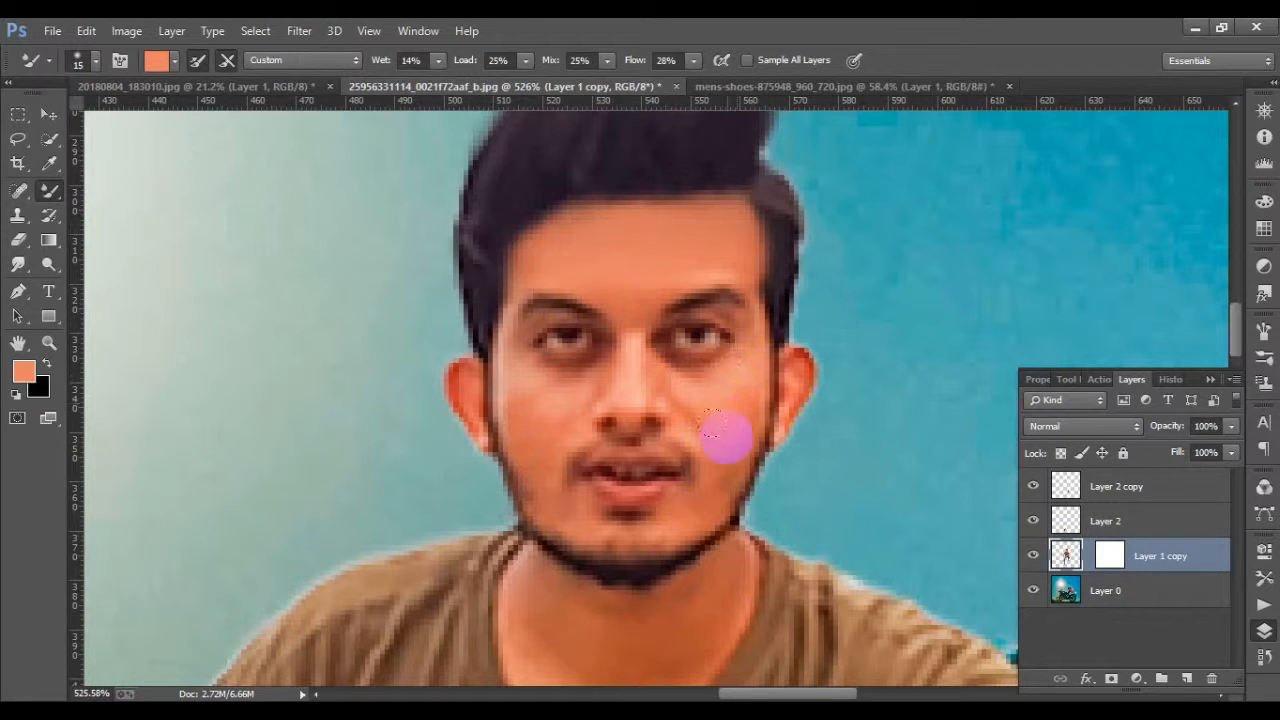
mouse_move(749, 412)
left_mouse_down()
mouse_move(743, 450)
mouse_move(694, 501)
left_mouse_up()
scroll(593, 472, "down", 3)
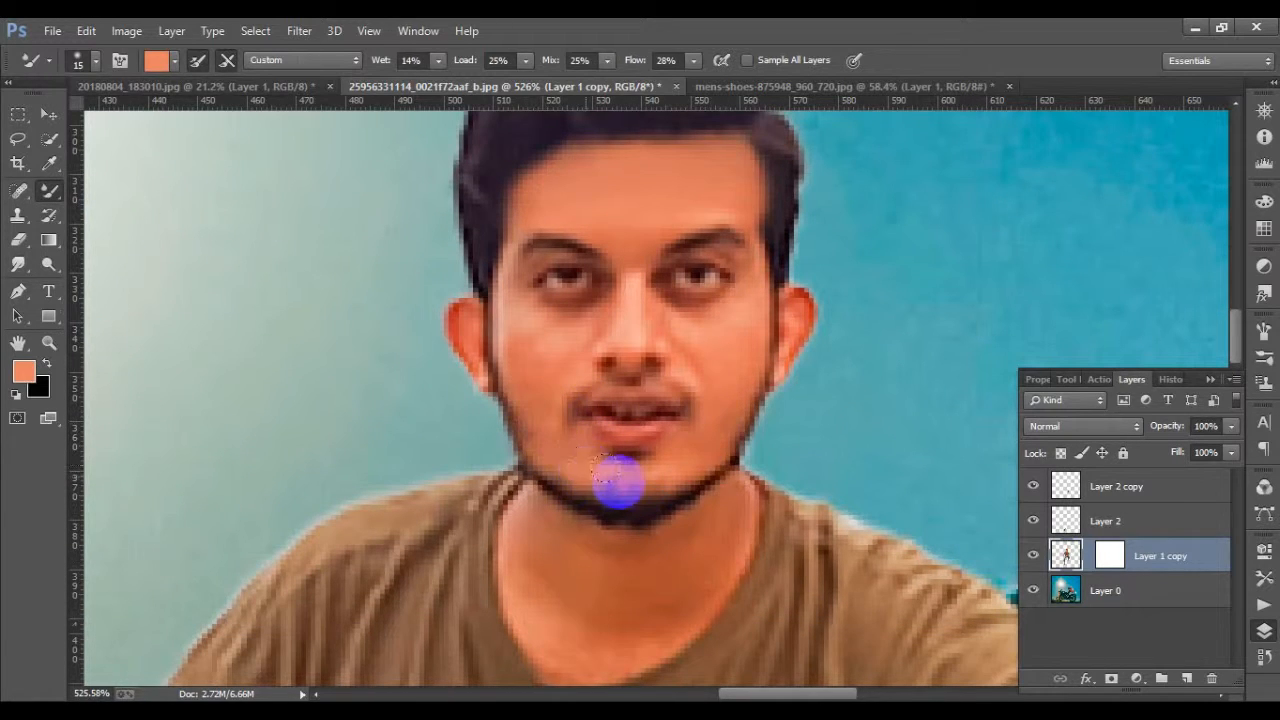
scroll(571, 497, "down", 5)
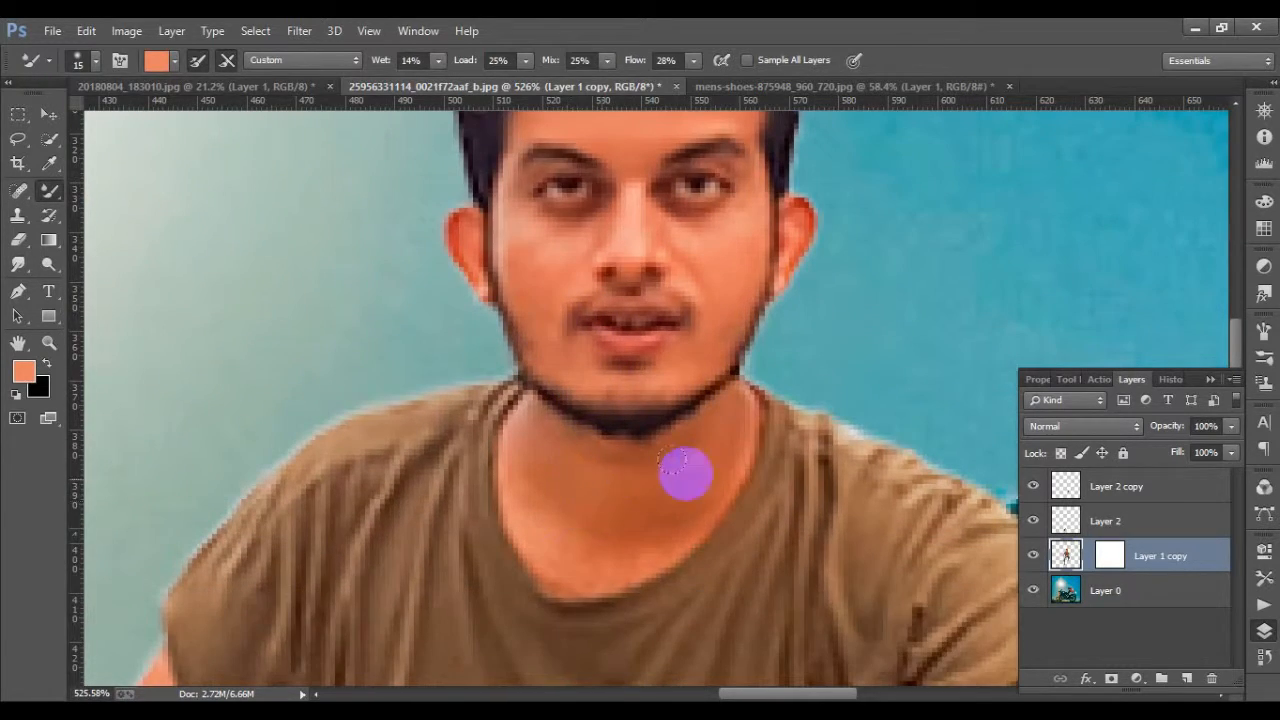
scroll(598, 500, "down", 4)
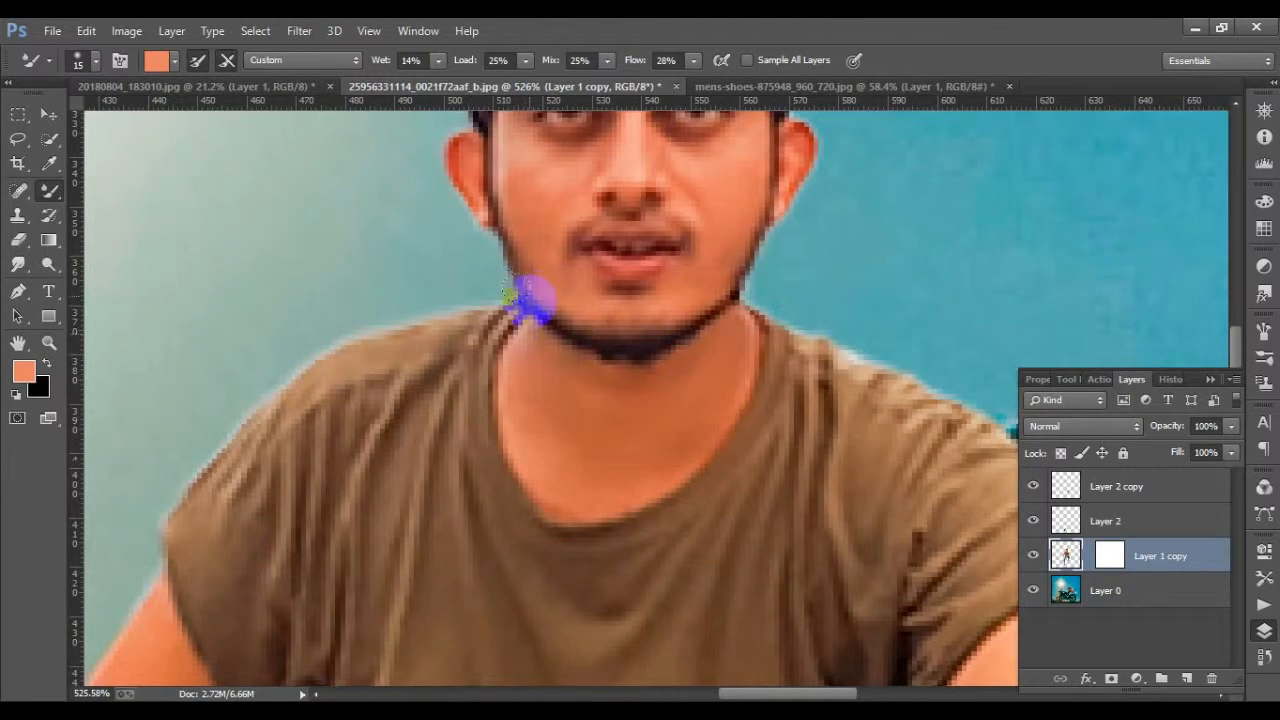
scroll(518, 293, "up", 8)
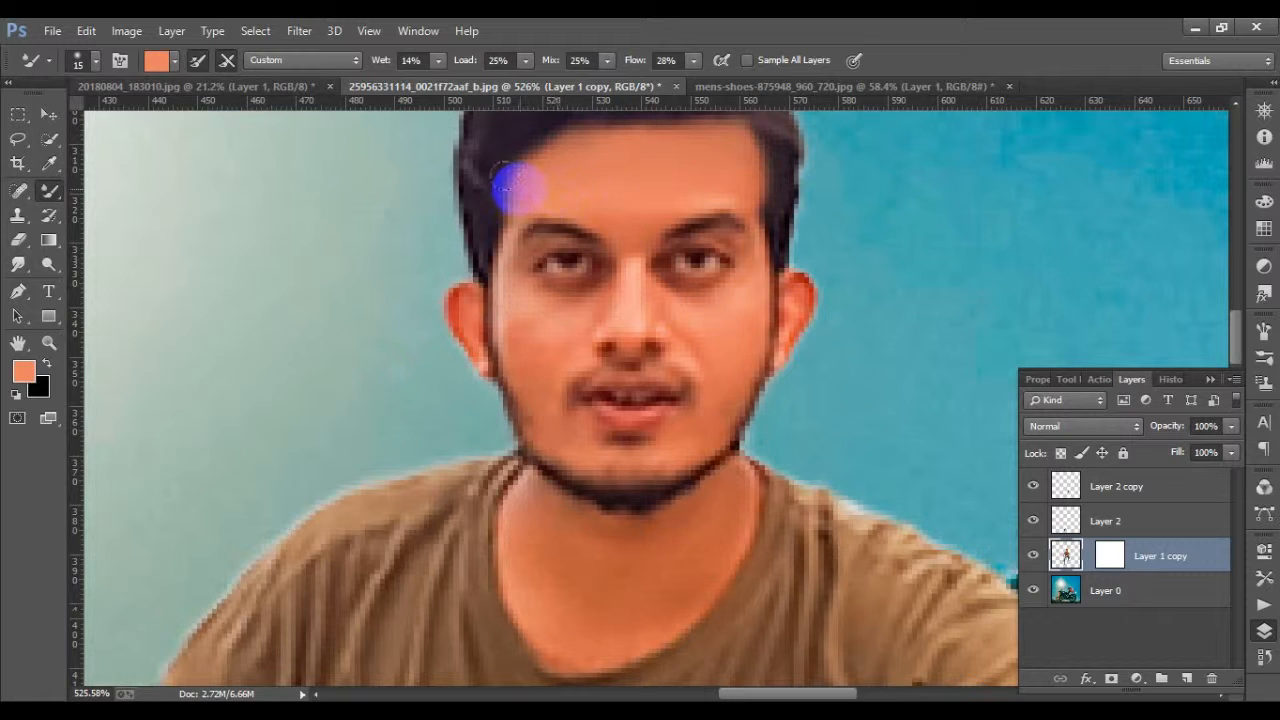
Blend the skin on the man's arms and hands with the Mixer Brush
scroll(652, 347, "down", 2)
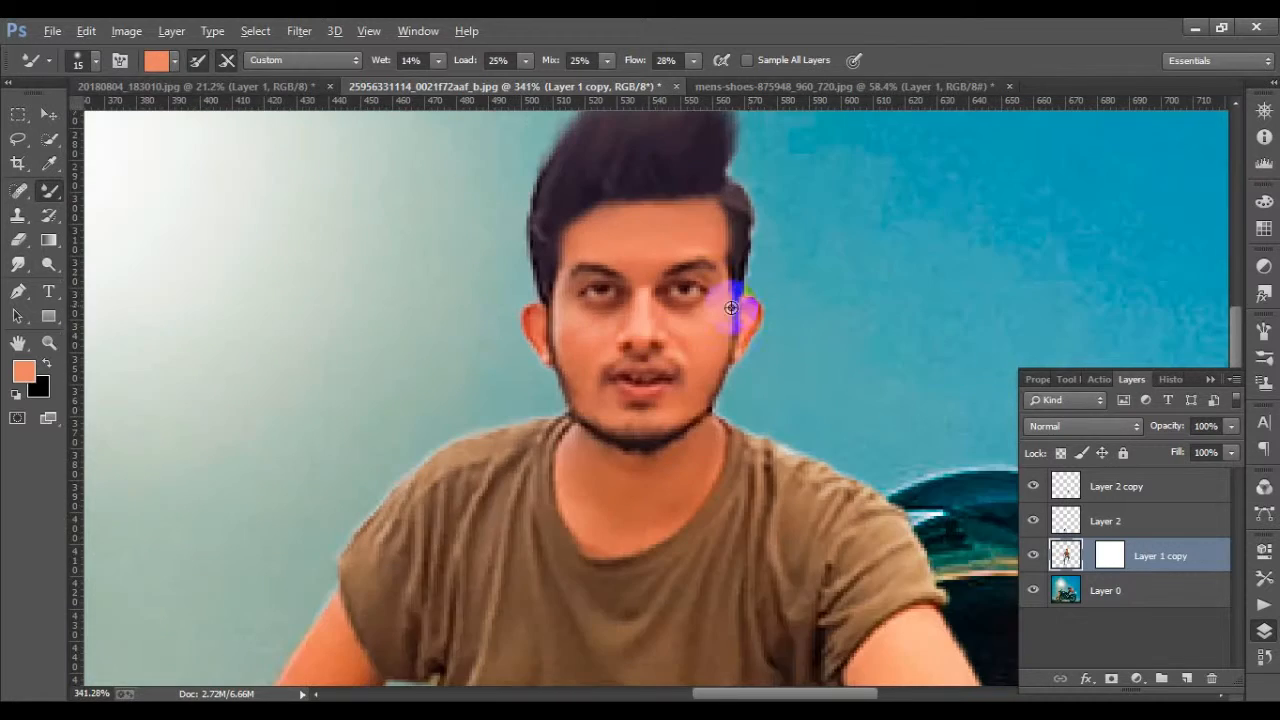
scroll(579, 303, "down", 3)
scroll(577, 303, "down", 2)
scroll(520, 484, "up", 5)
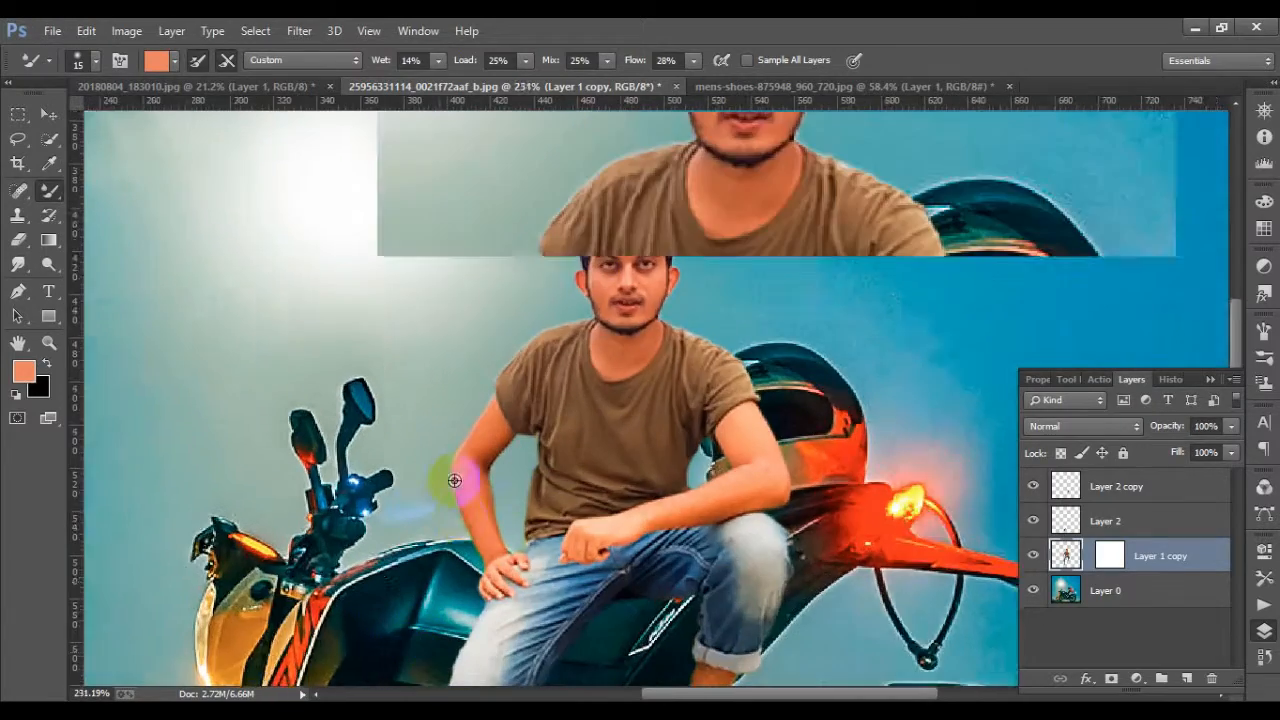
scroll(566, 484, "down", 1)
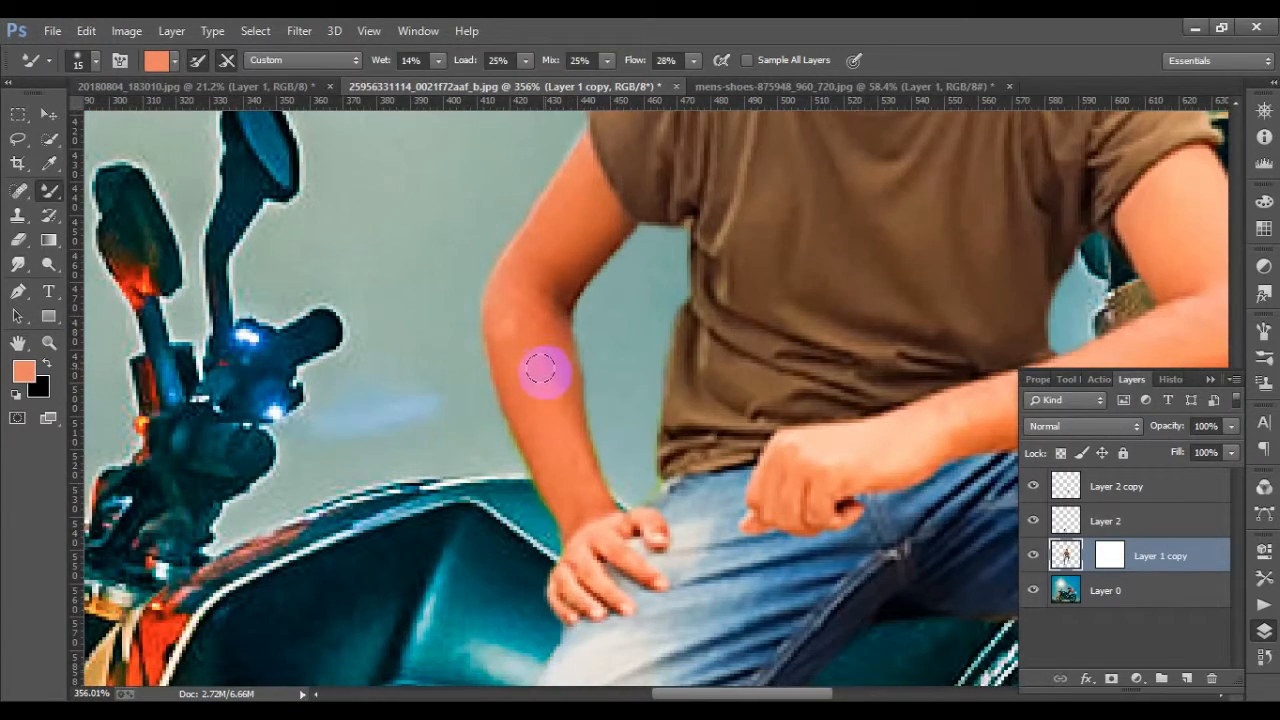
scroll(429, 357, "down", 4)
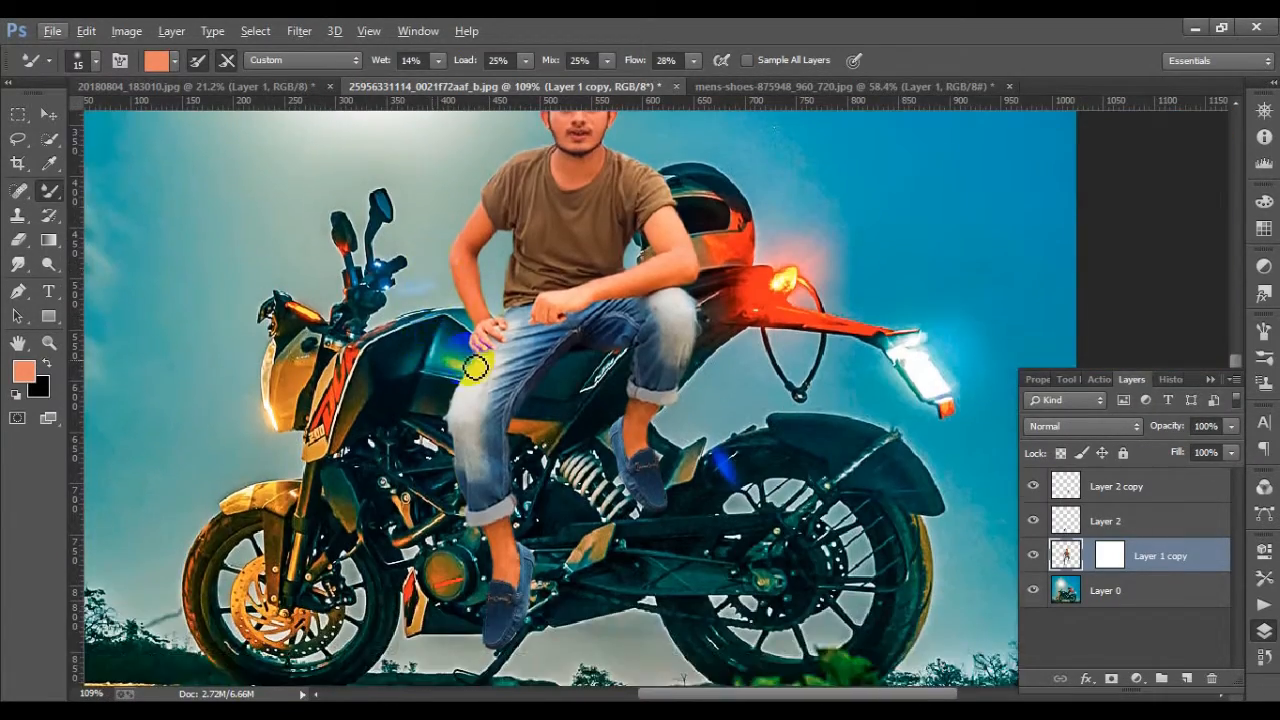
scroll(657, 363, "down", 1)
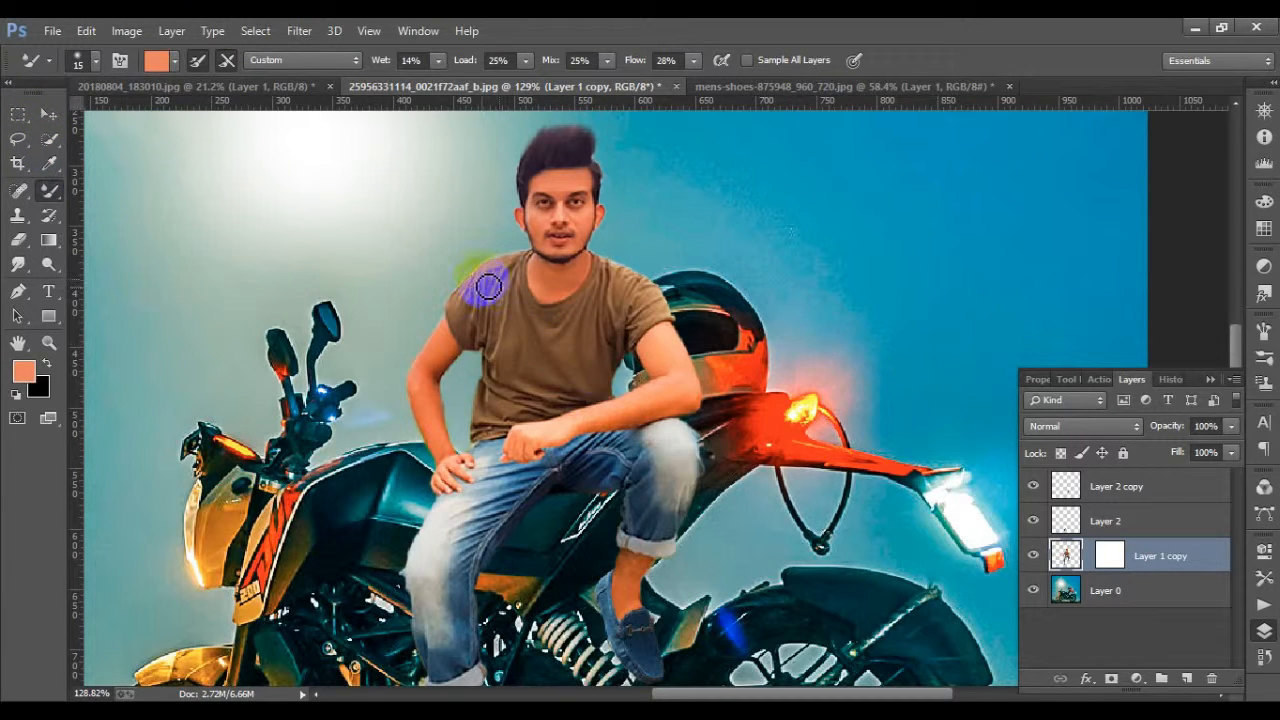
Select the man's T-shirt with the Quick Selection tool at brush size 10
left_click(46, 144)
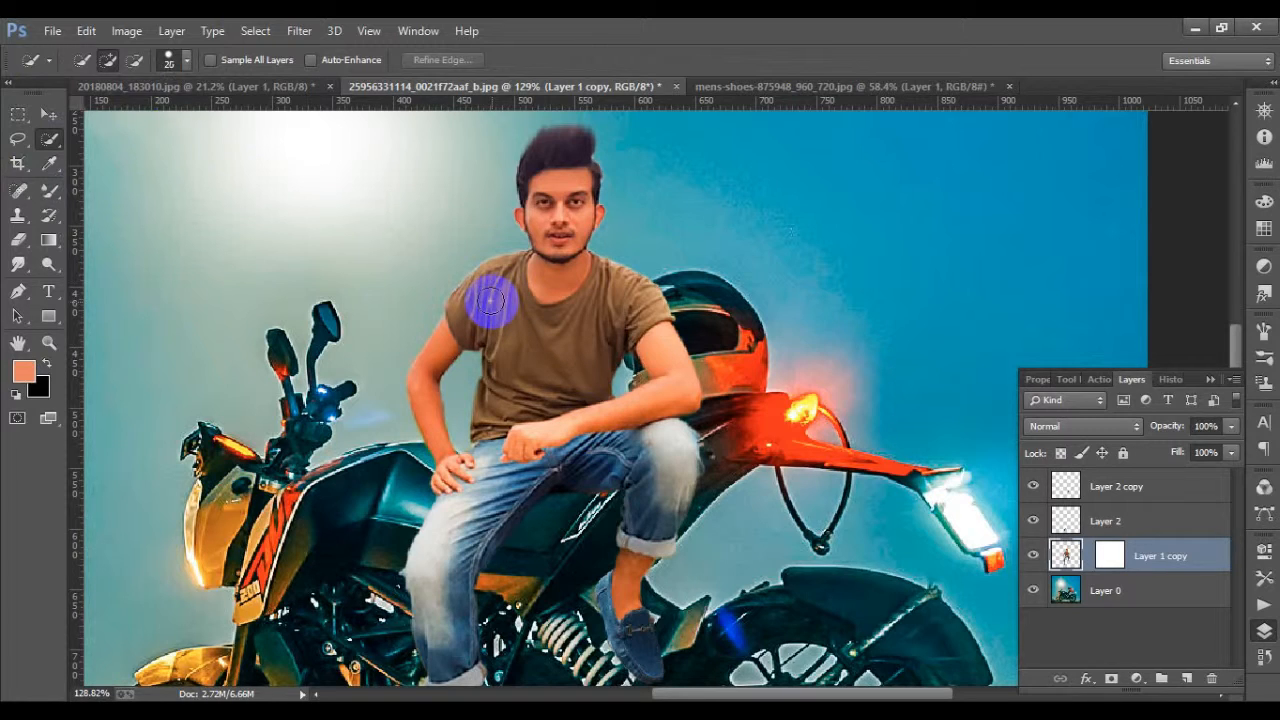
key("bracketleft")
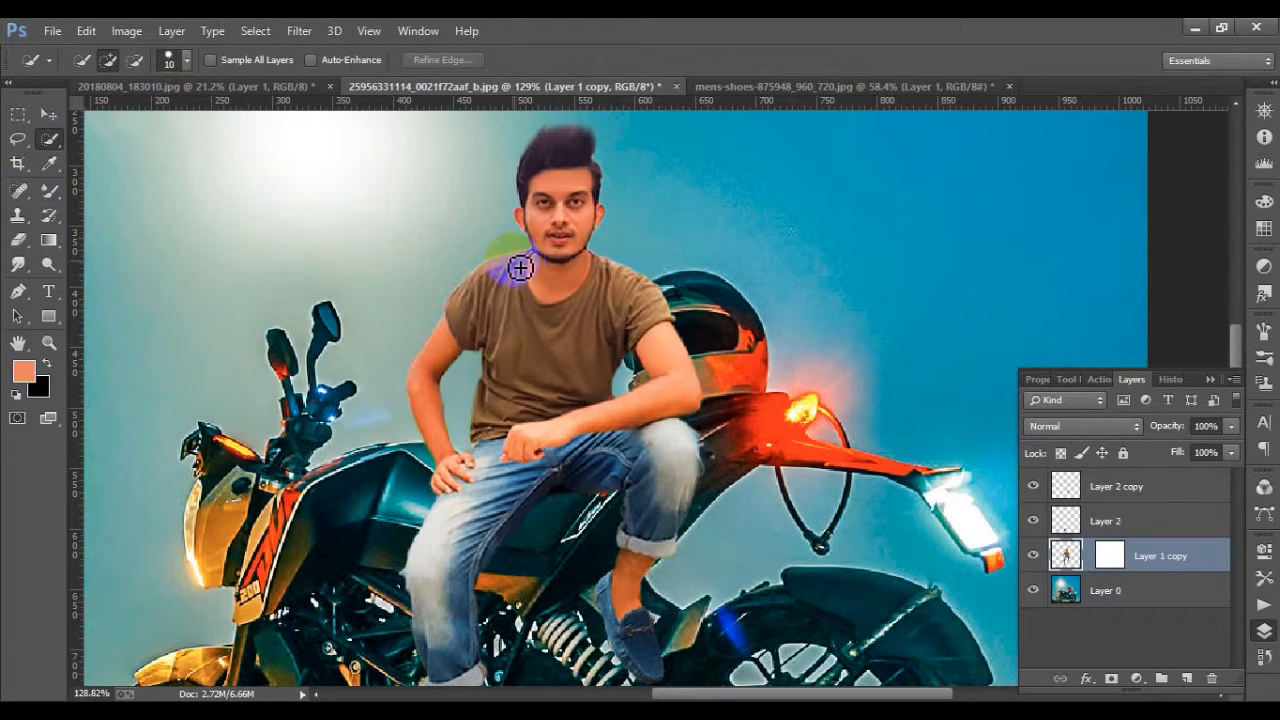
mouse_move(525, 268)
left_mouse_down()
mouse_move(482, 314)
mouse_move(538, 377)
left_mouse_up()
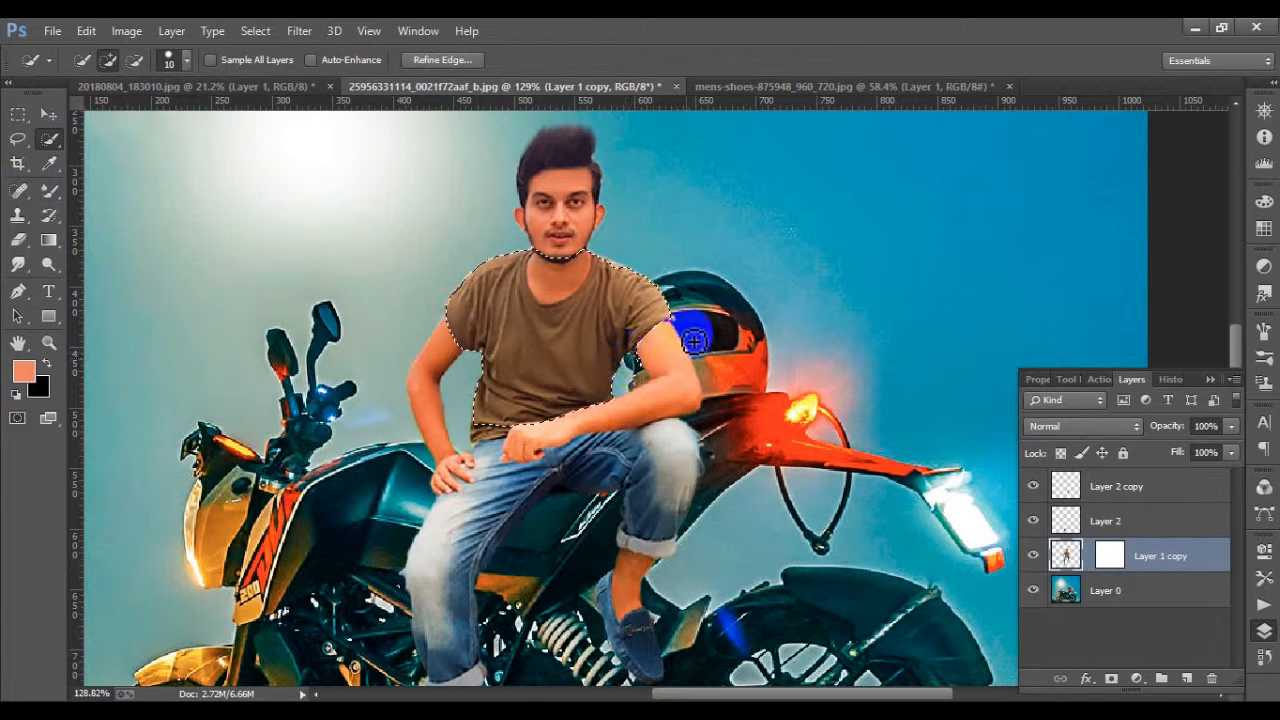
Refine the T-shirt selection by adding the hem and shoulder edge and removing the neck and the gap beside the arm
scroll(517, 361, "up", 5)
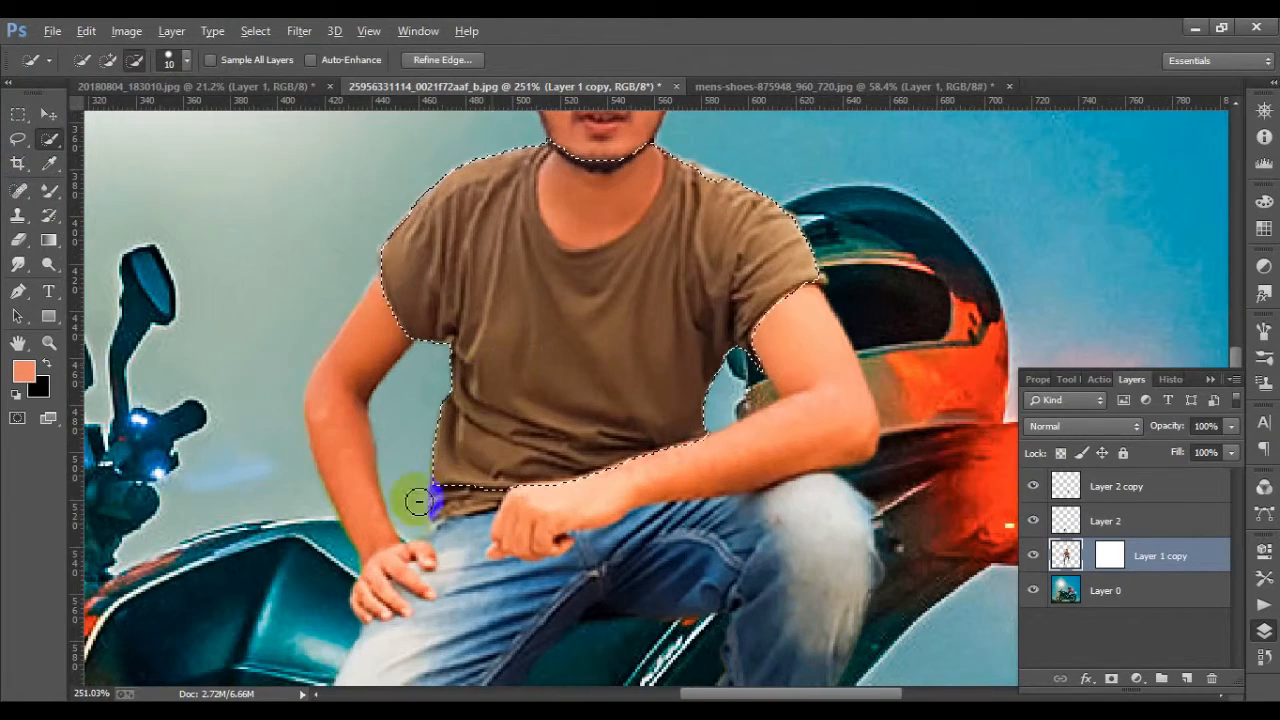
left_click_drag(460, 480, 466, 487)
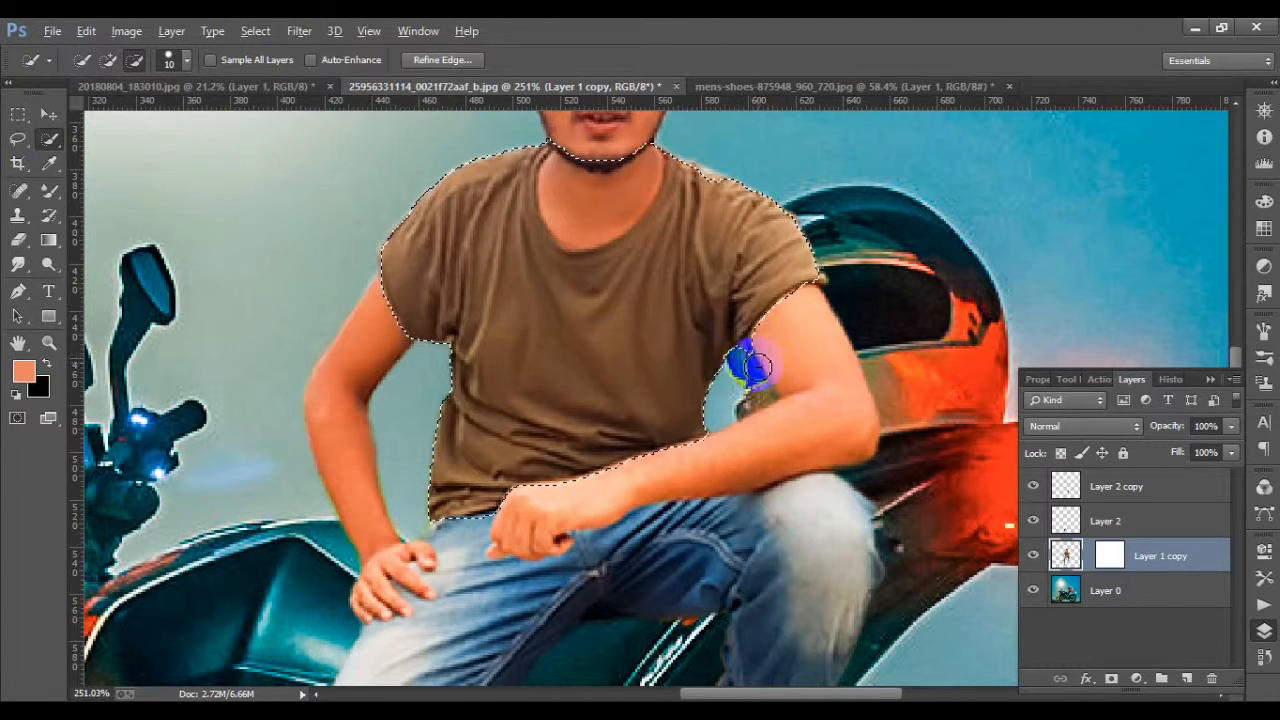
left_click_drag(757, 369, 860, 370)
mouse_move(626, 197)
left_mouse_down()
mouse_move(644, 149)
mouse_move(614, 150)
mouse_move(602, 190)
mouse_move(561, 168)
left_mouse_up()
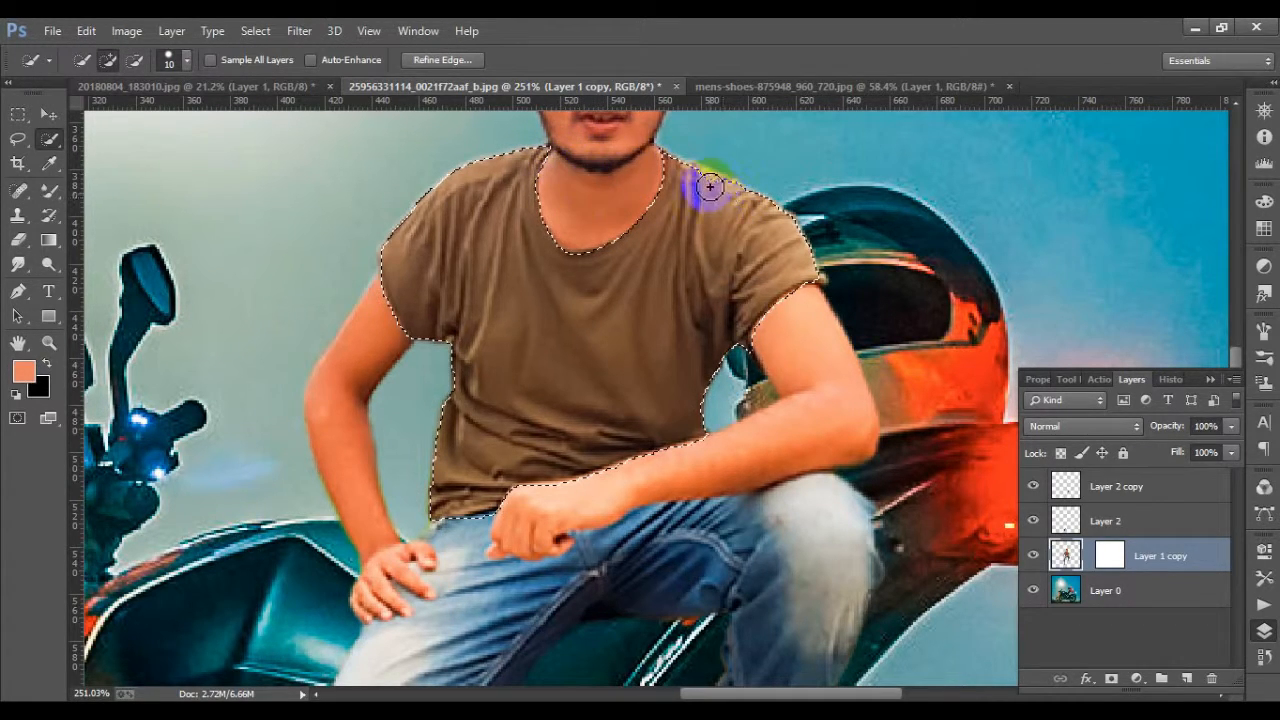
mouse_move(710, 187)
left_mouse_down()
mouse_move(698, 184)
mouse_move(715, 190)
left_mouse_up()
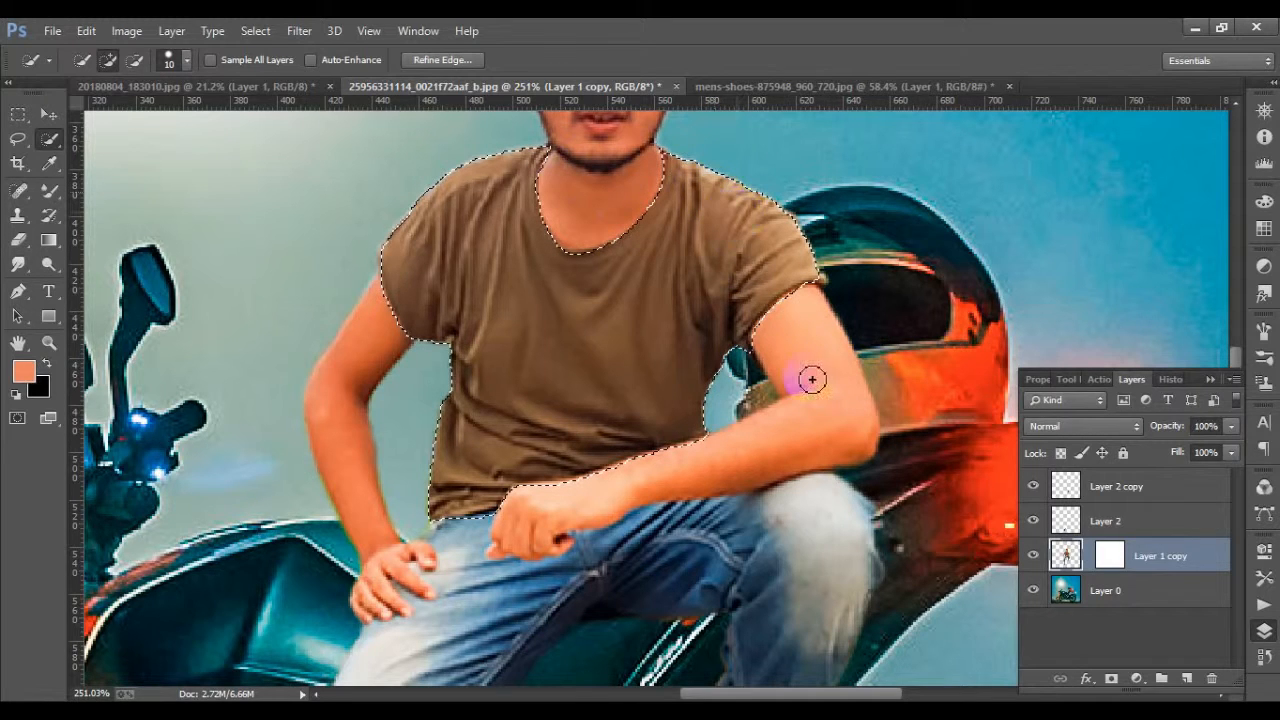
mouse_move(780, 318)
left_mouse_down()
mouse_move(749, 357)
mouse_move(749, 320)
mouse_move(735, 310)
mouse_move(731, 320)
mouse_move(771, 274)
mouse_move(809, 273)
left_mouse_up()
scroll(809, 274, "down", 2)
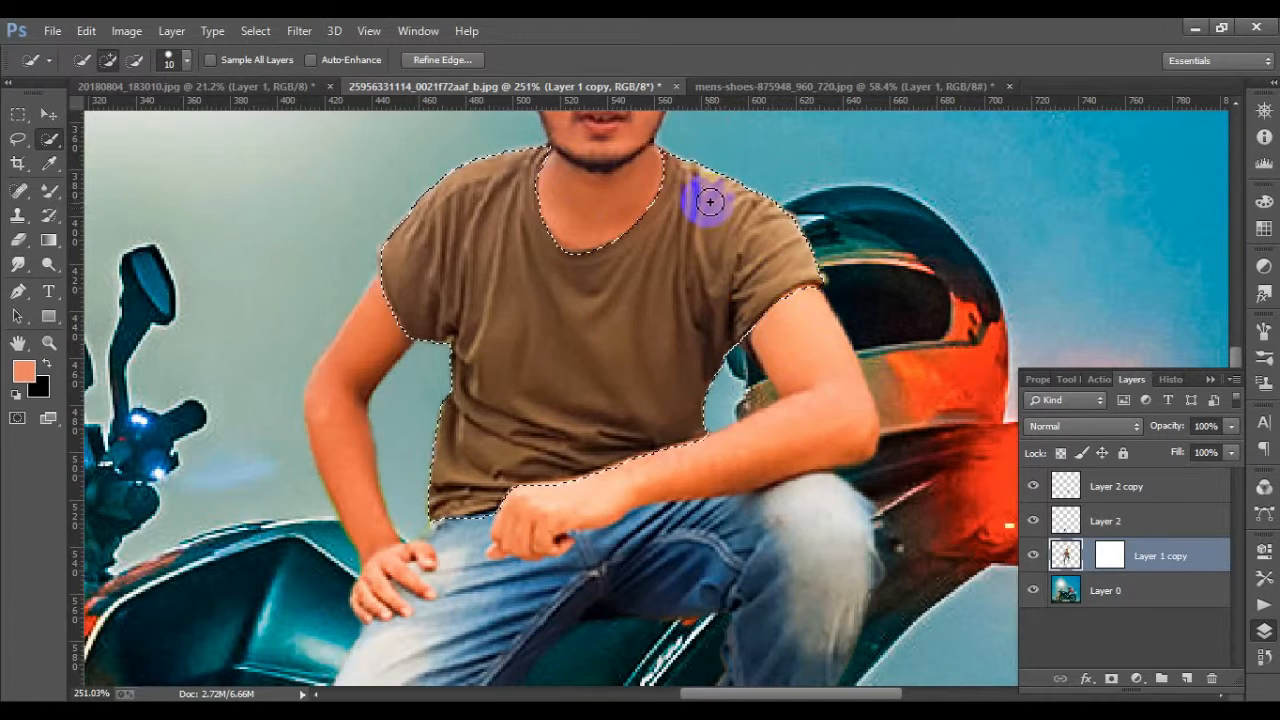
scroll(636, 330, "down", 1)
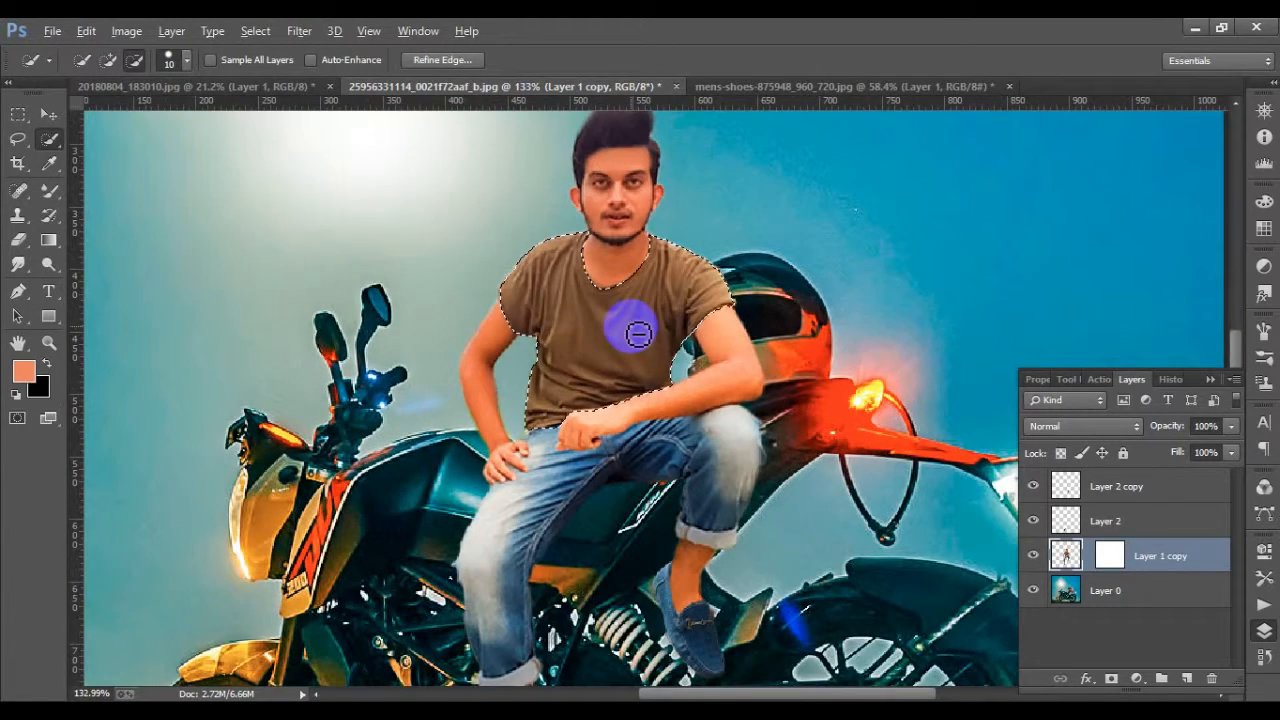
Colorize the selected T-shirt with a Hue/Saturation adjustment and set Saturation to 100
left_click(127, 30)
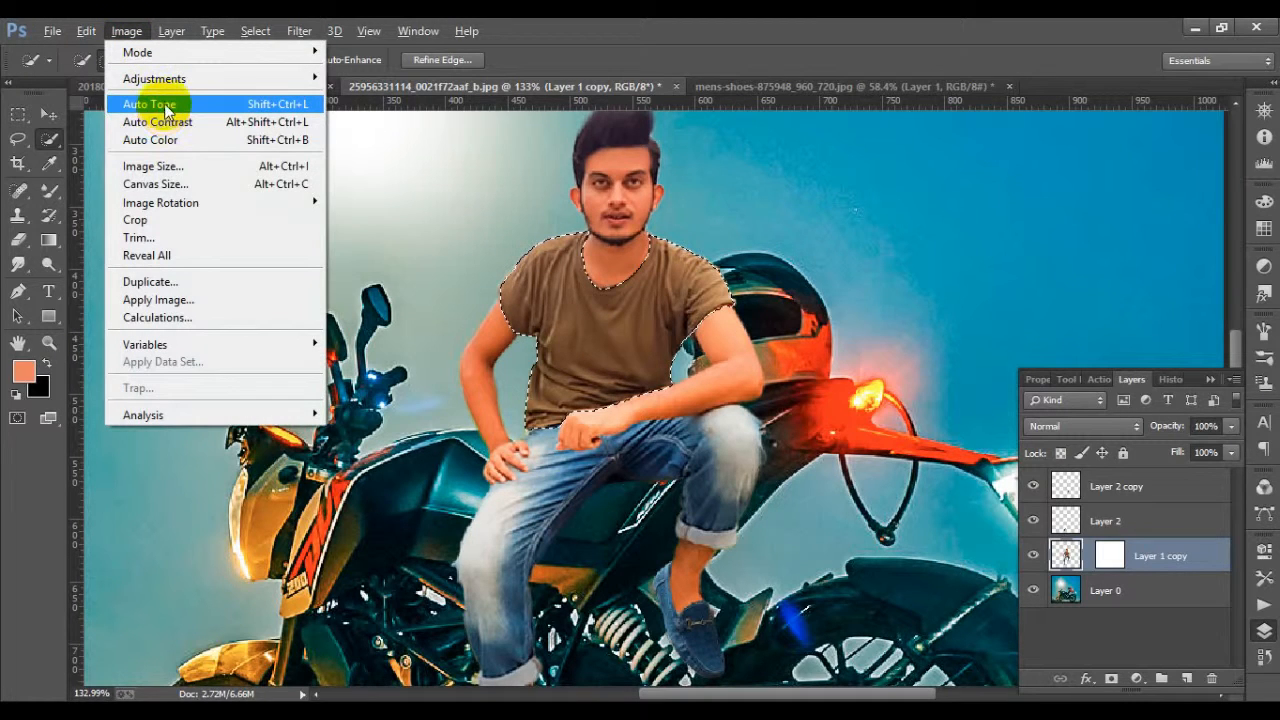
mouse_move(175, 79)
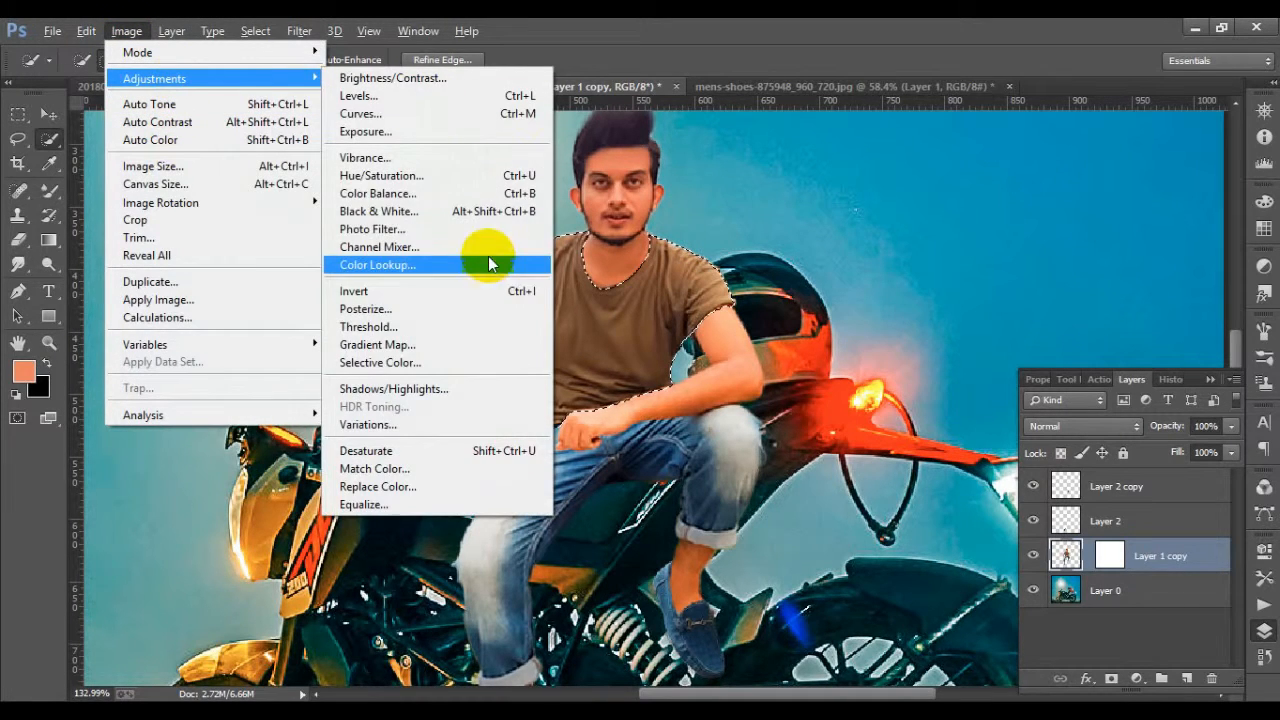
left_click(430, 175)
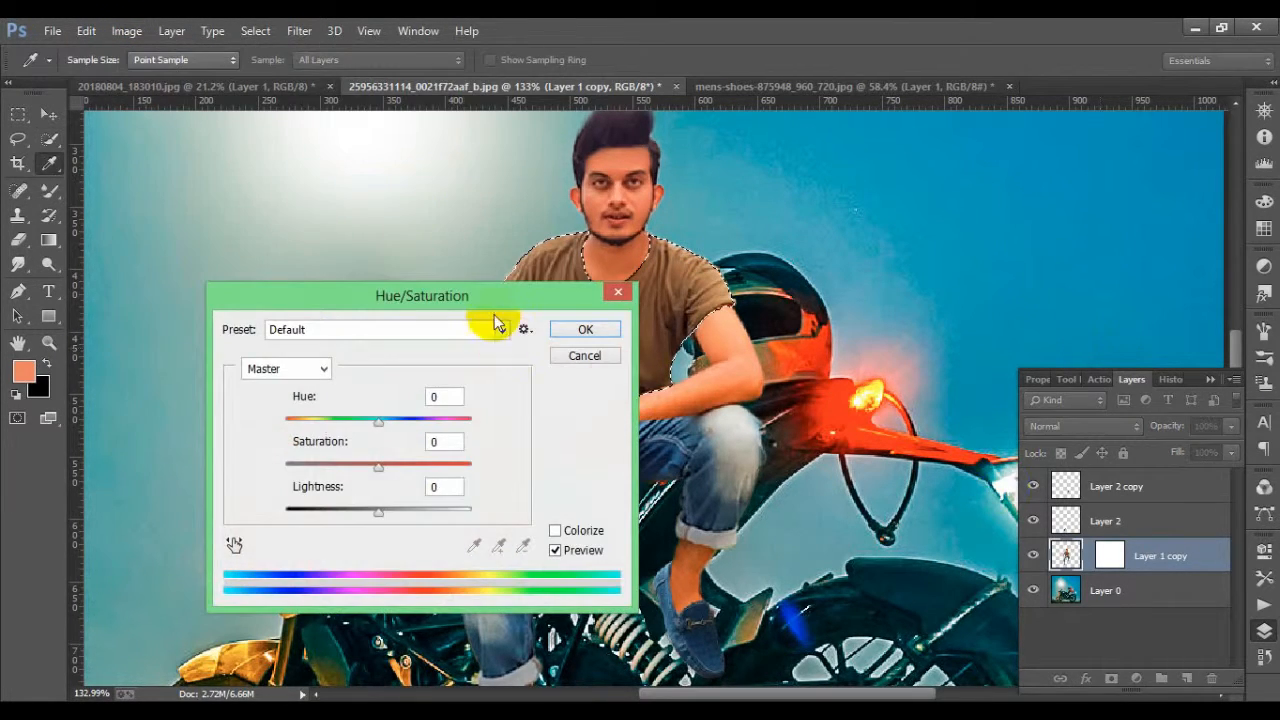
left_click_drag(494, 295, 803, 271)
left_click_drag(937, 272, 1128, 284)
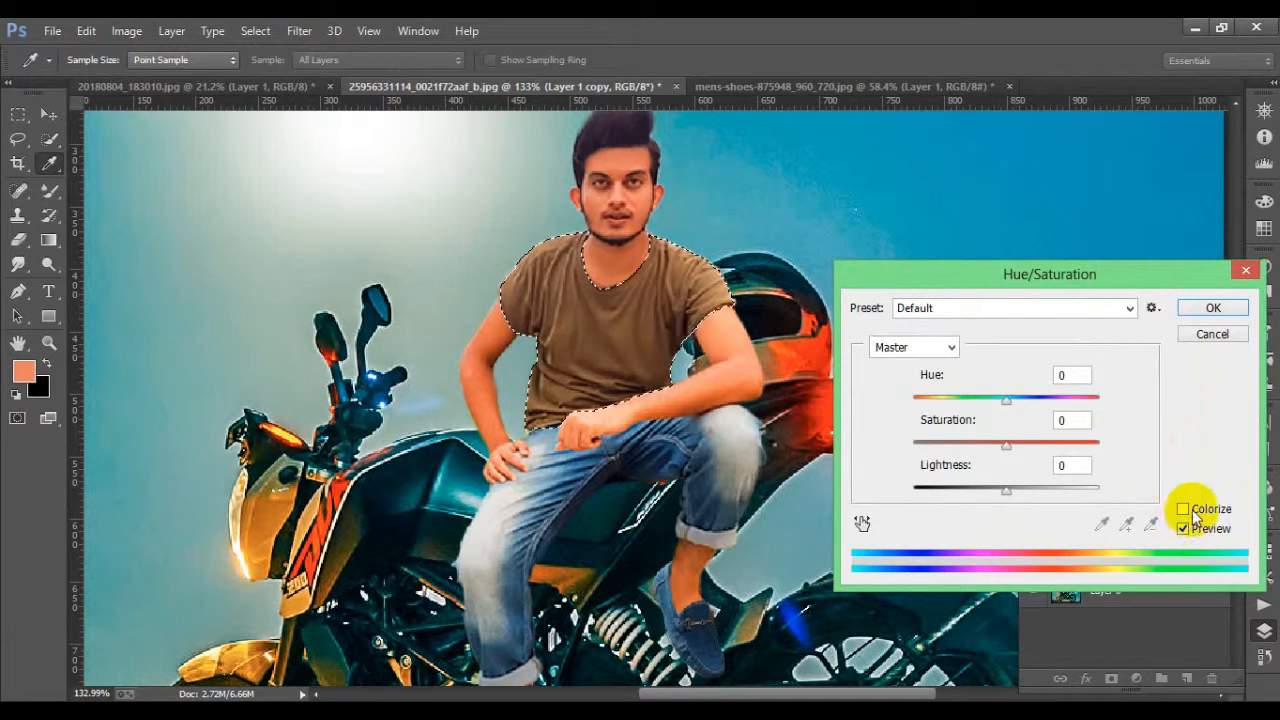
left_click(1185, 509)
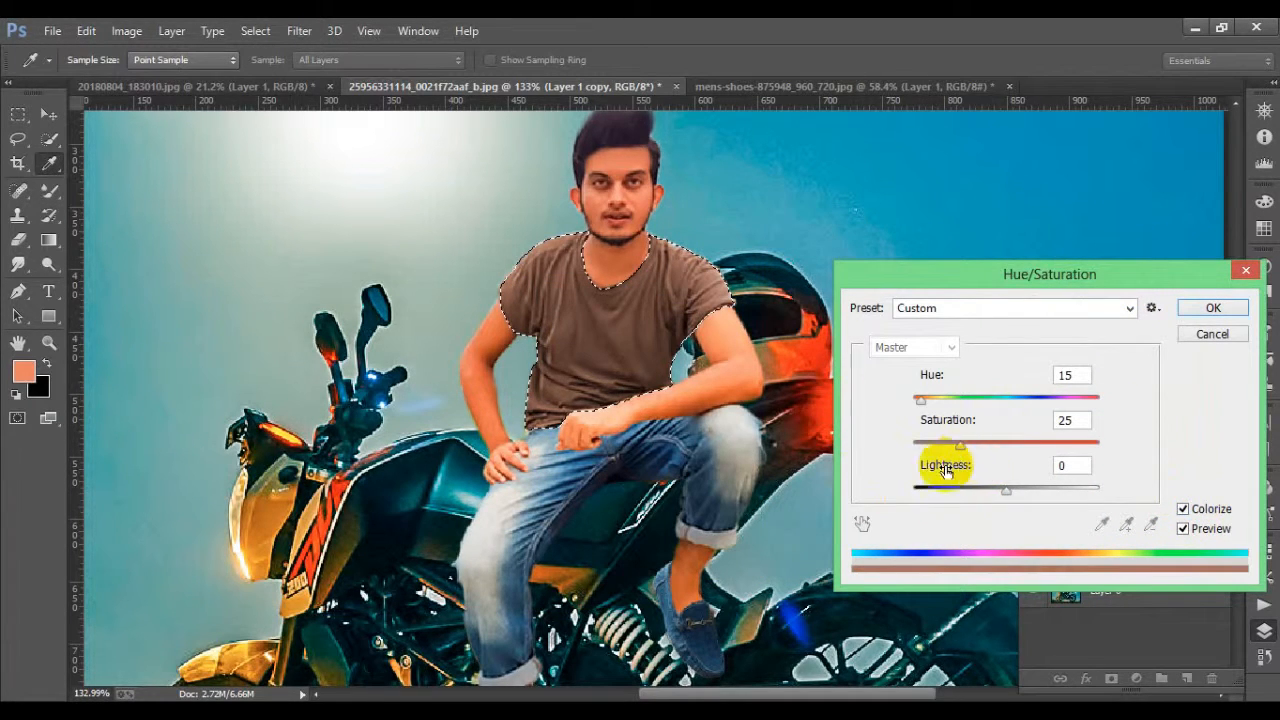
left_click_drag(965, 449, 1144, 462)
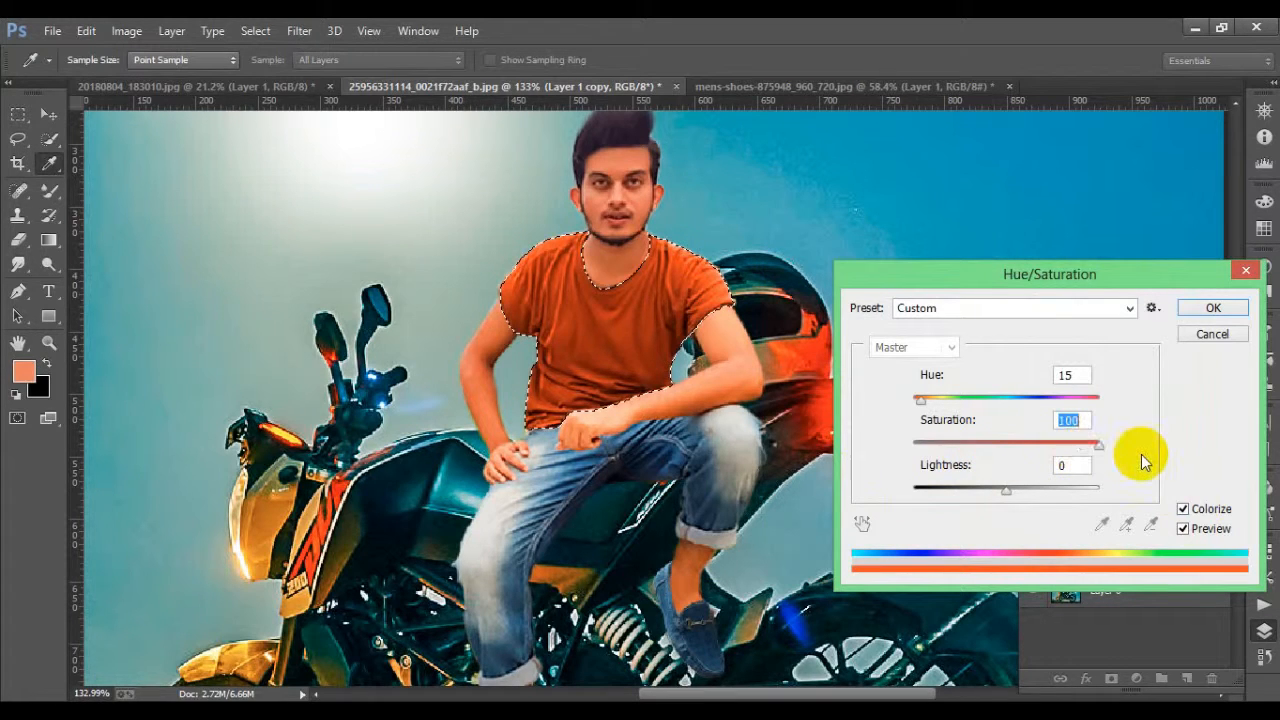
Set the T-shirt's Hue to 207 and Lightness to +2, apply the adjustment and clear the selection
left_click_drag(918, 399, 1009, 430)
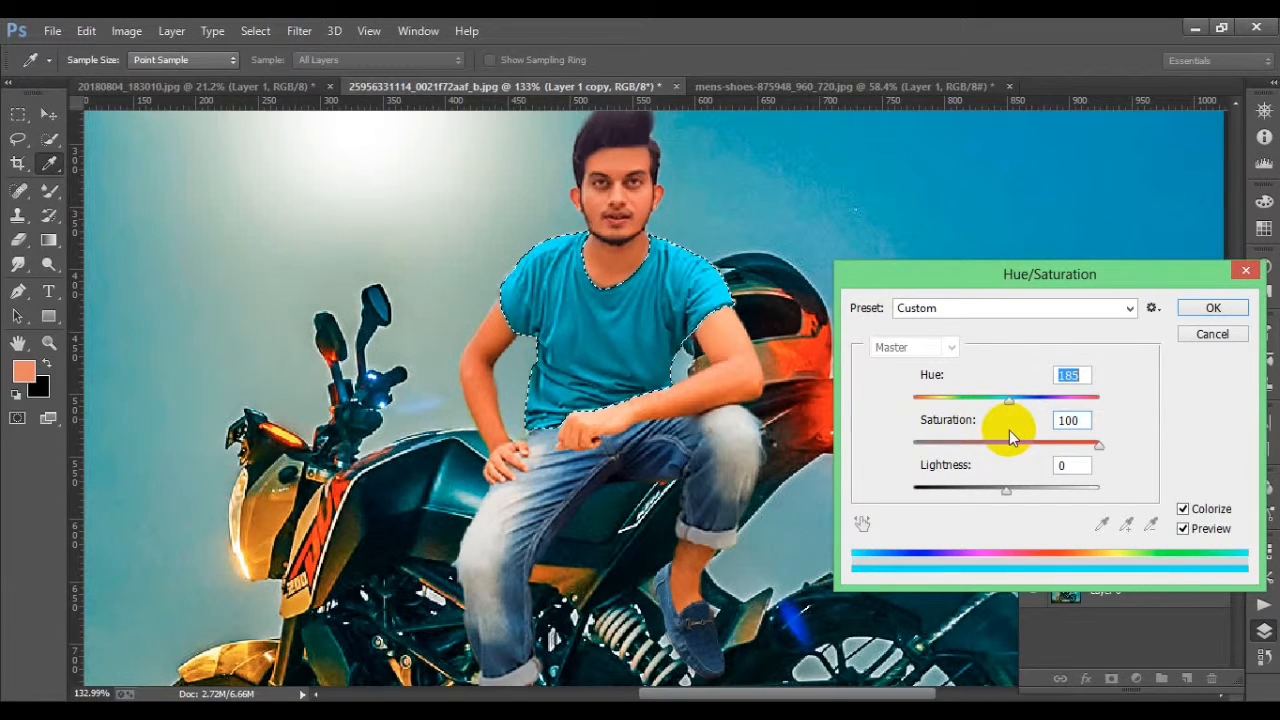
mouse_move(1003, 493)
left_mouse_down()
mouse_move(957, 494)
mouse_move(1008, 494)
left_mouse_up()
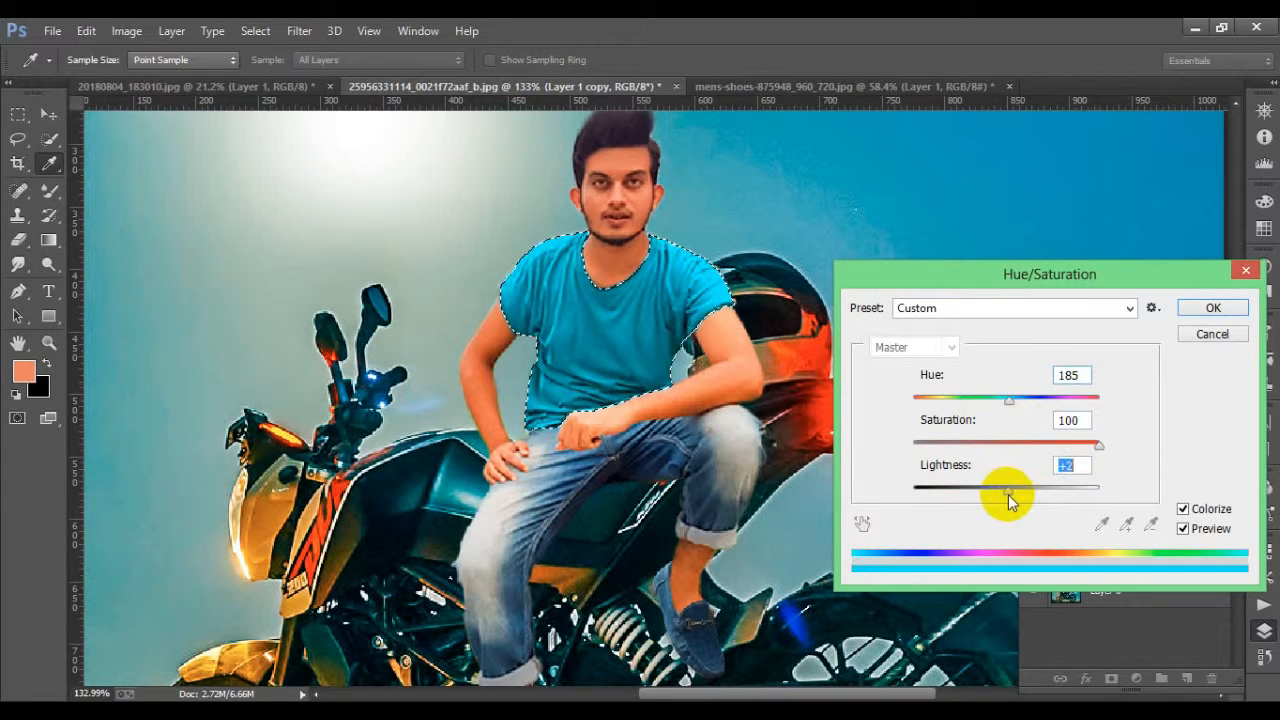
left_click_drag(1008, 401, 1032, 410)
left_click_drag(1027, 412, 1022, 419)
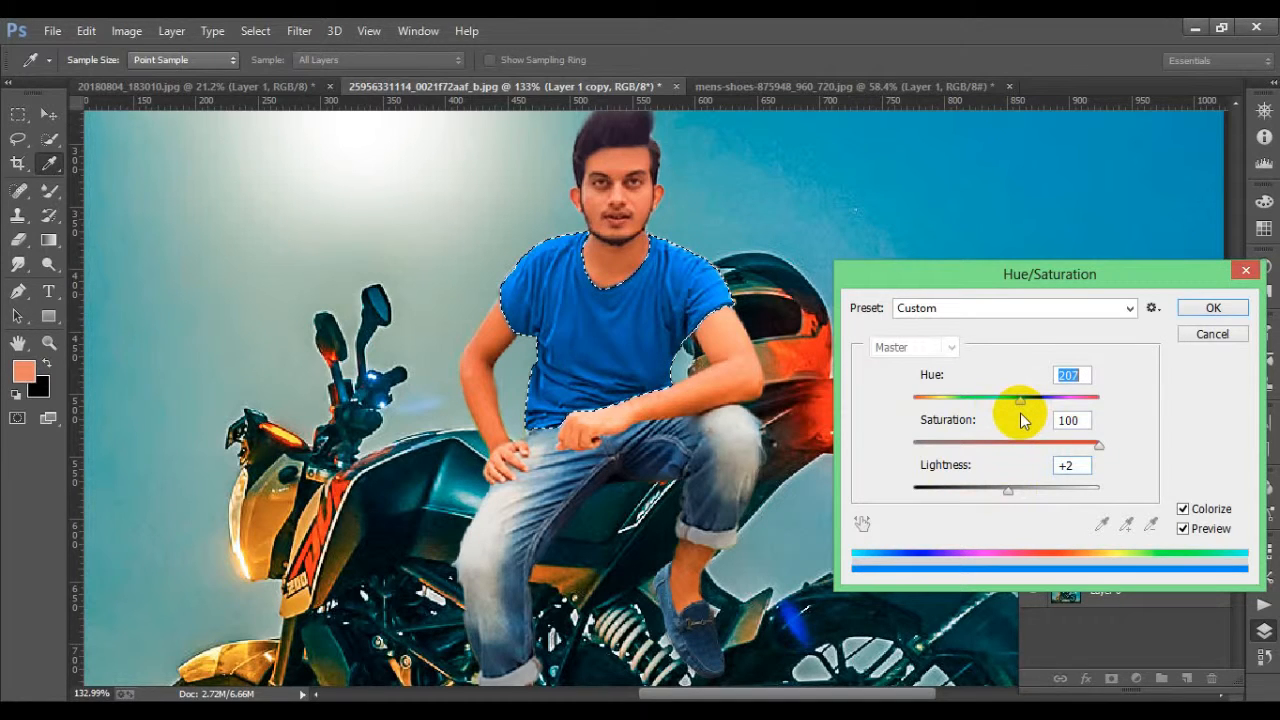
left_click(1208, 308)
key("w")
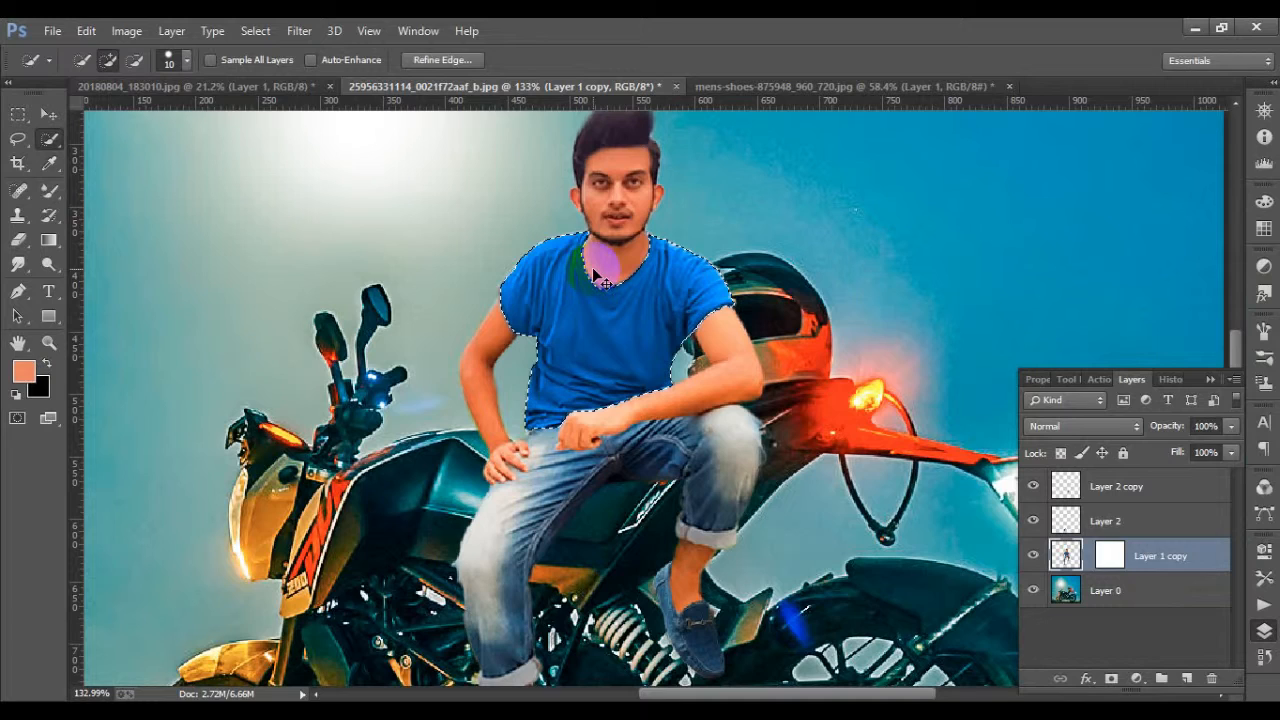
key("ctrl+d")
Select both legs of the man's jeans, excluding the rolled cuffs, with the Quick Selection tool at brush size 3
scroll(603, 331, "down", 4)
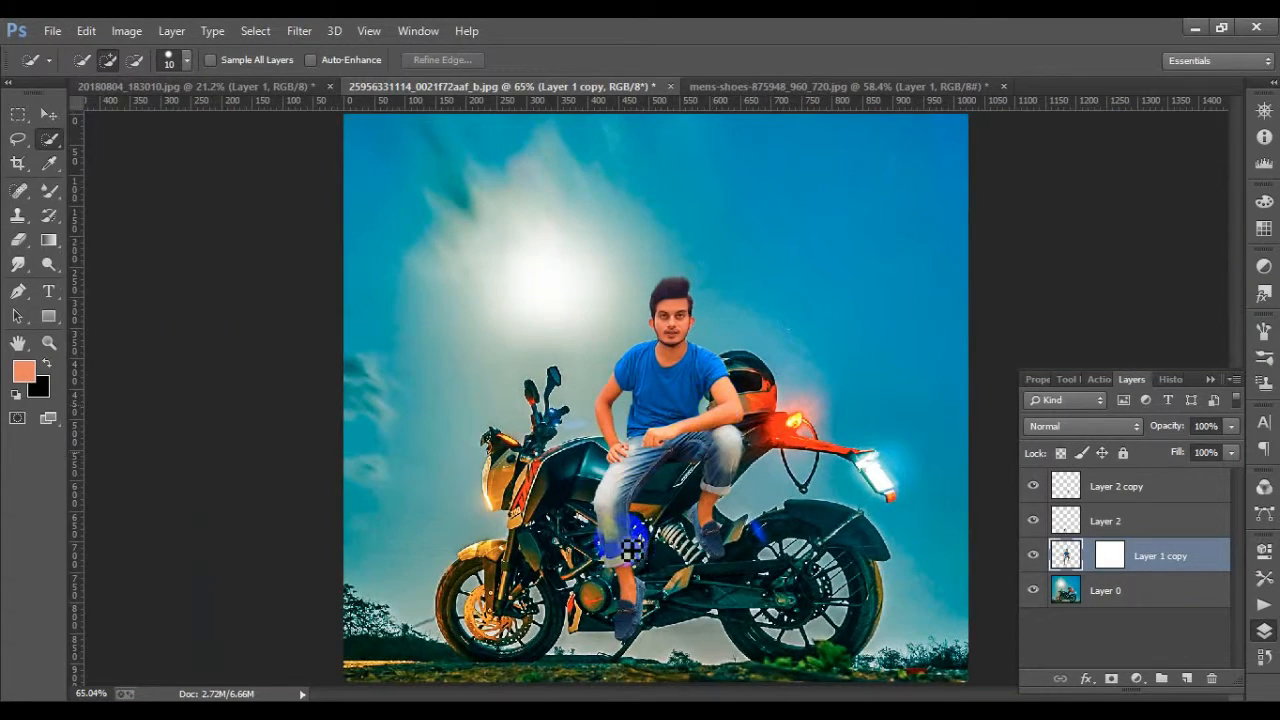
scroll(700, 471, "up", 4)
scroll(706, 437, "up", 3)
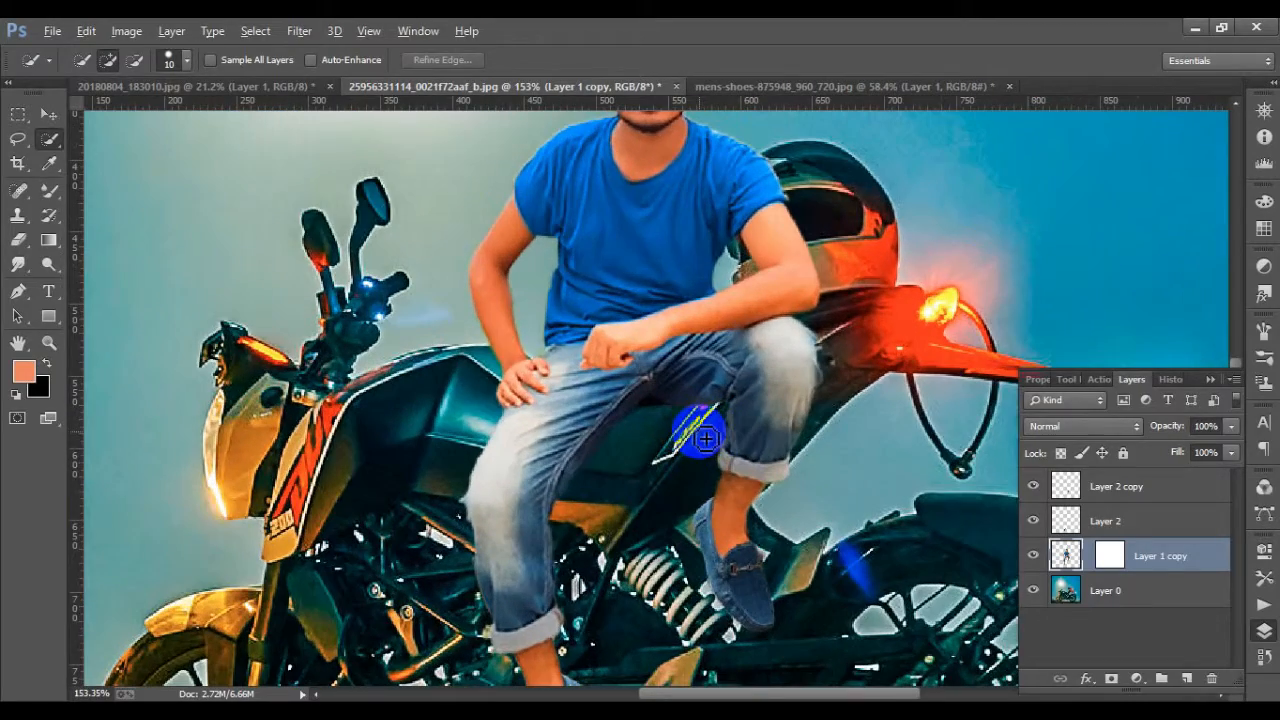
scroll(621, 386, "down", 1)
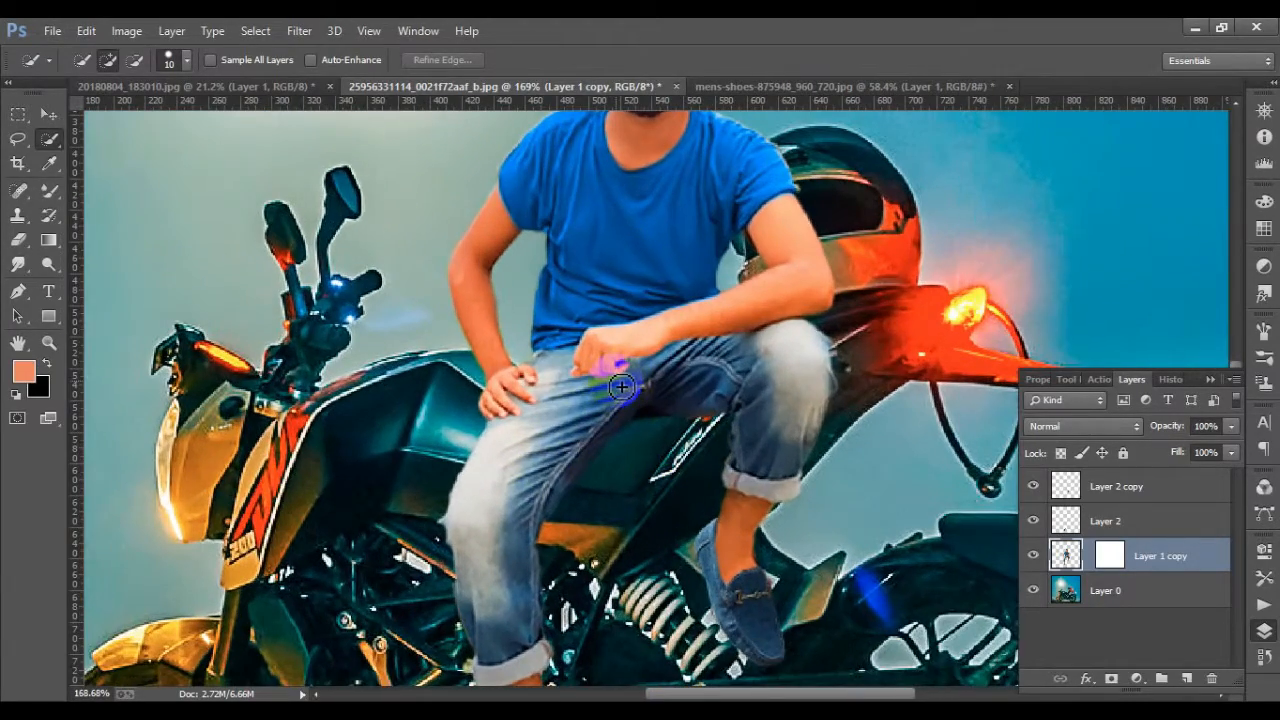
scroll(563, 391, "down", 1)
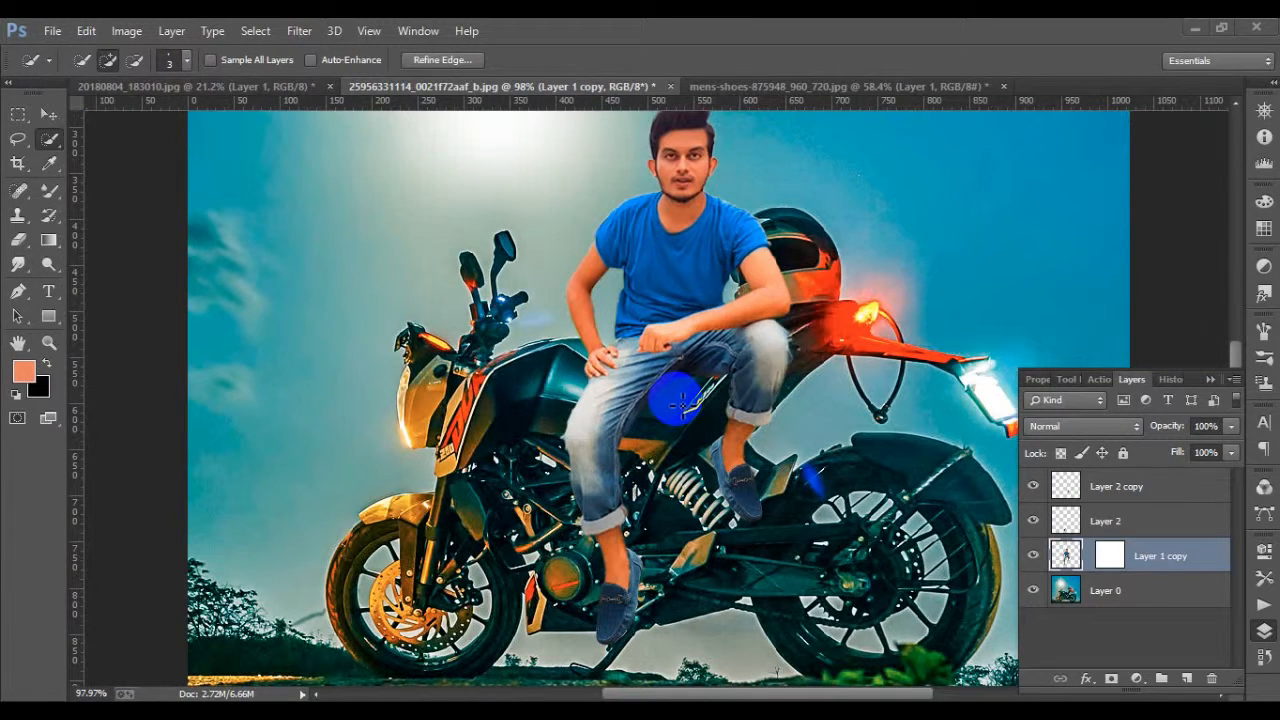
left_click_drag(680, 400, 616, 368)
Colorize the selected jeans with a Hue/Saturation adjustment at Hue 213, Saturation 44 and Lightness -28
left_click(126, 31)
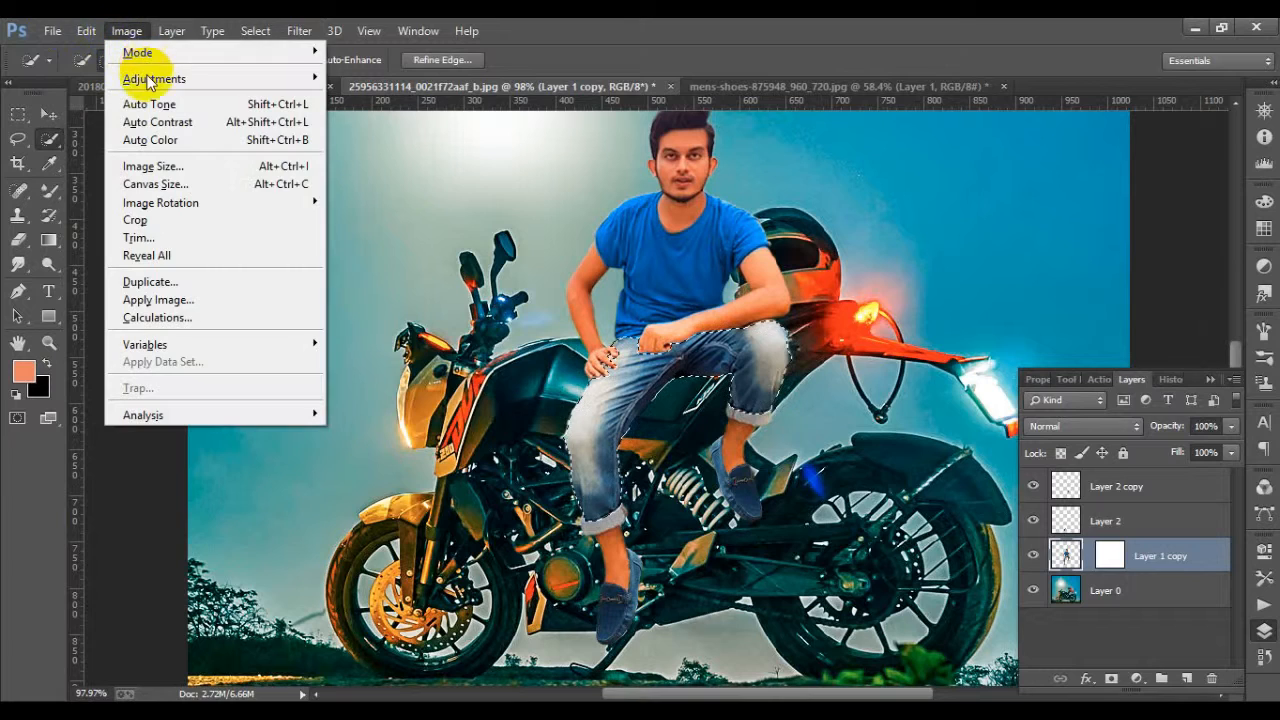
mouse_move(148, 79)
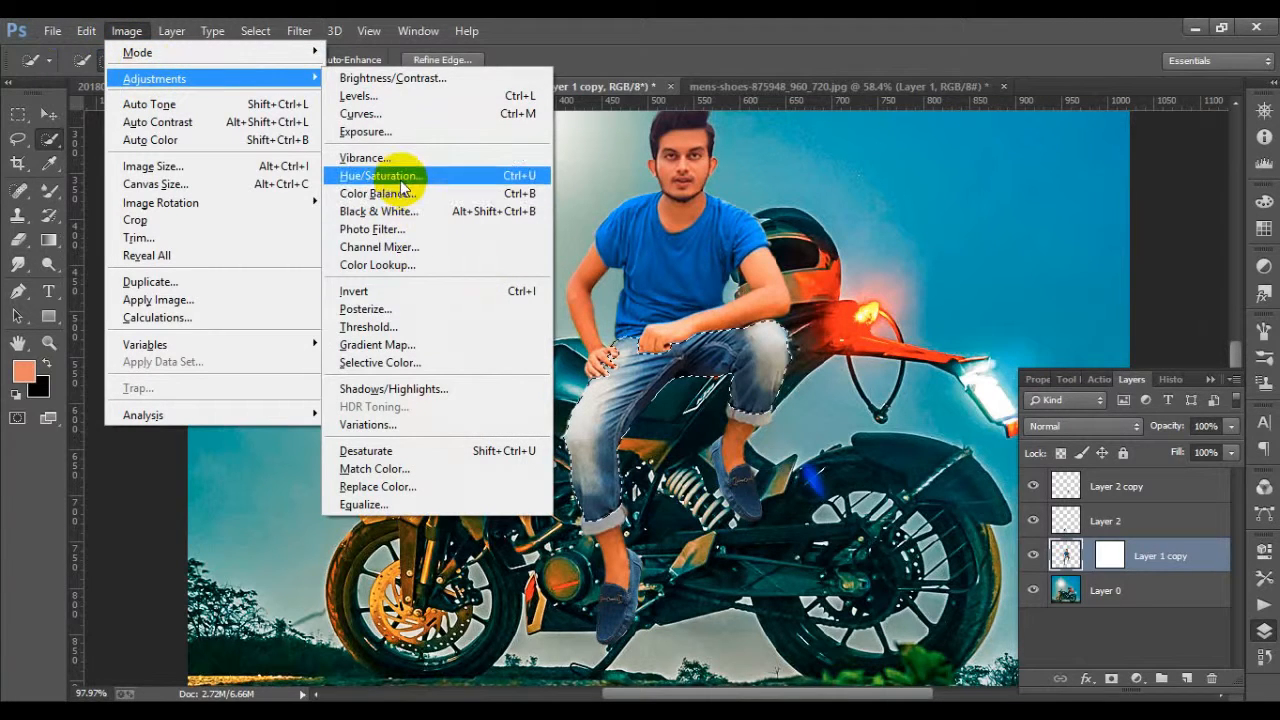
left_click(401, 178)
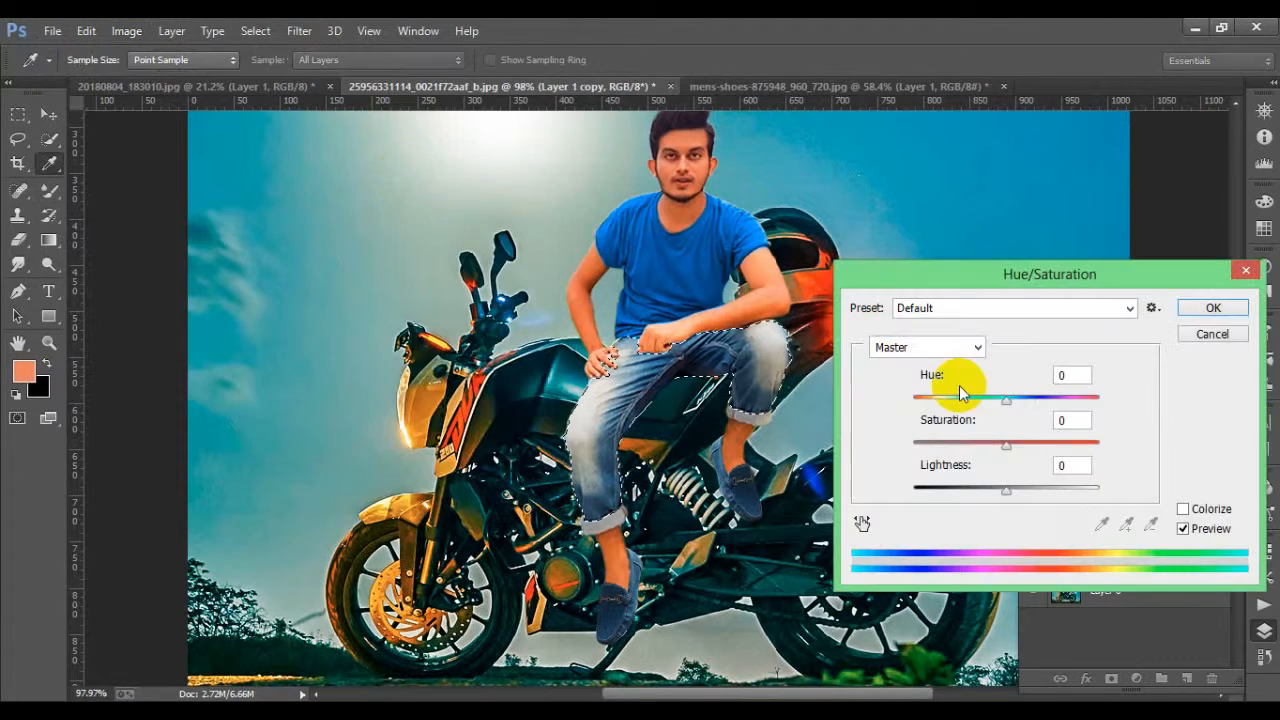
left_click(1183, 509)
left_click_drag(960, 452, 995, 458)
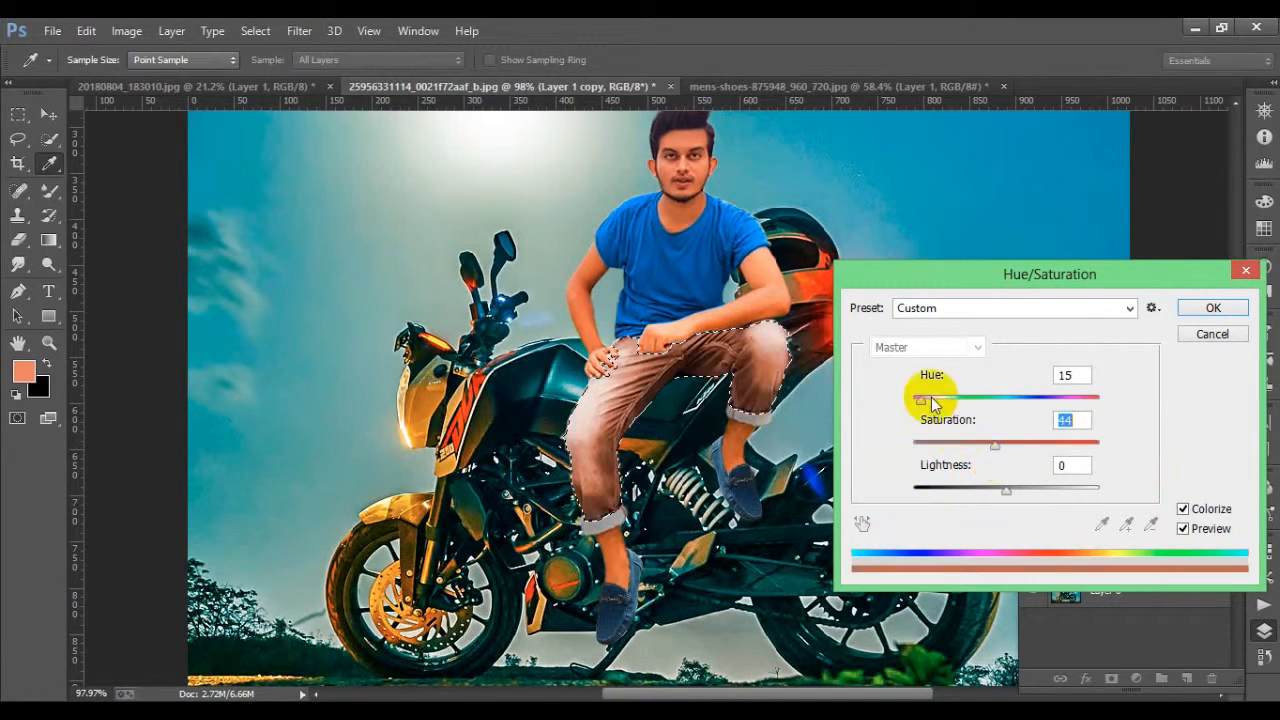
left_click_drag(922, 402, 1024, 417)
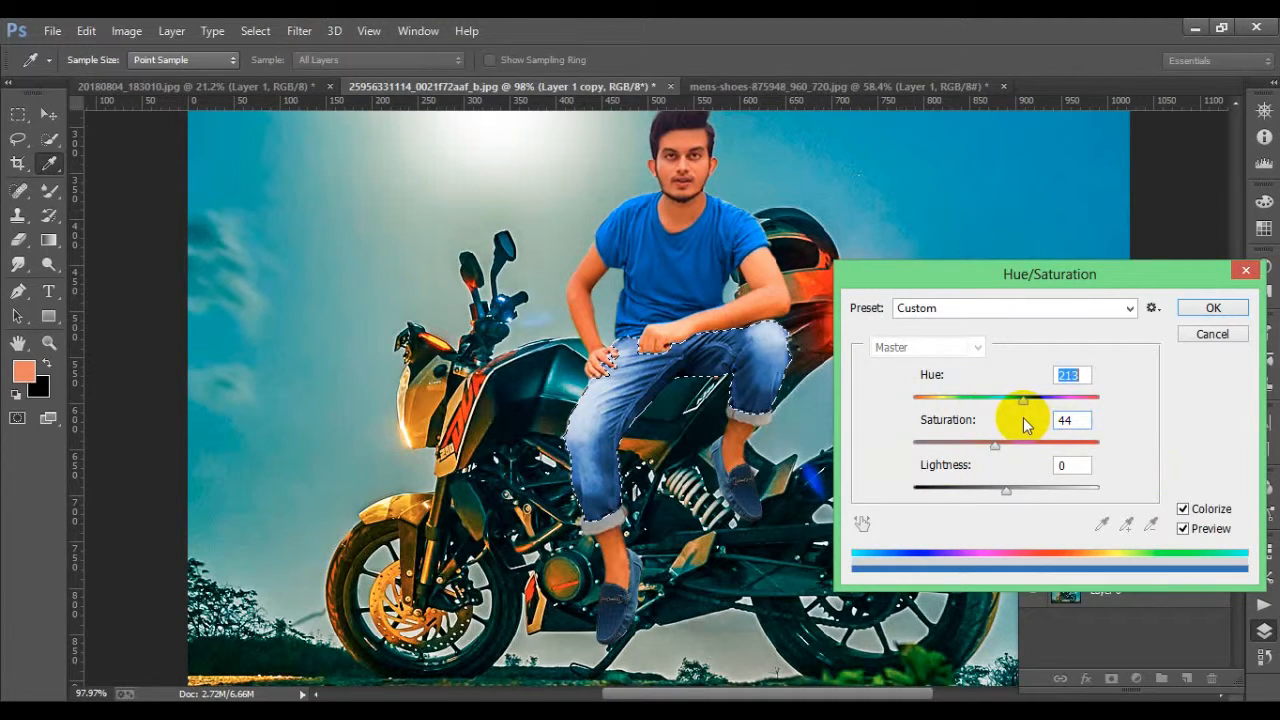
left_click_drag(1005, 493, 976, 490)
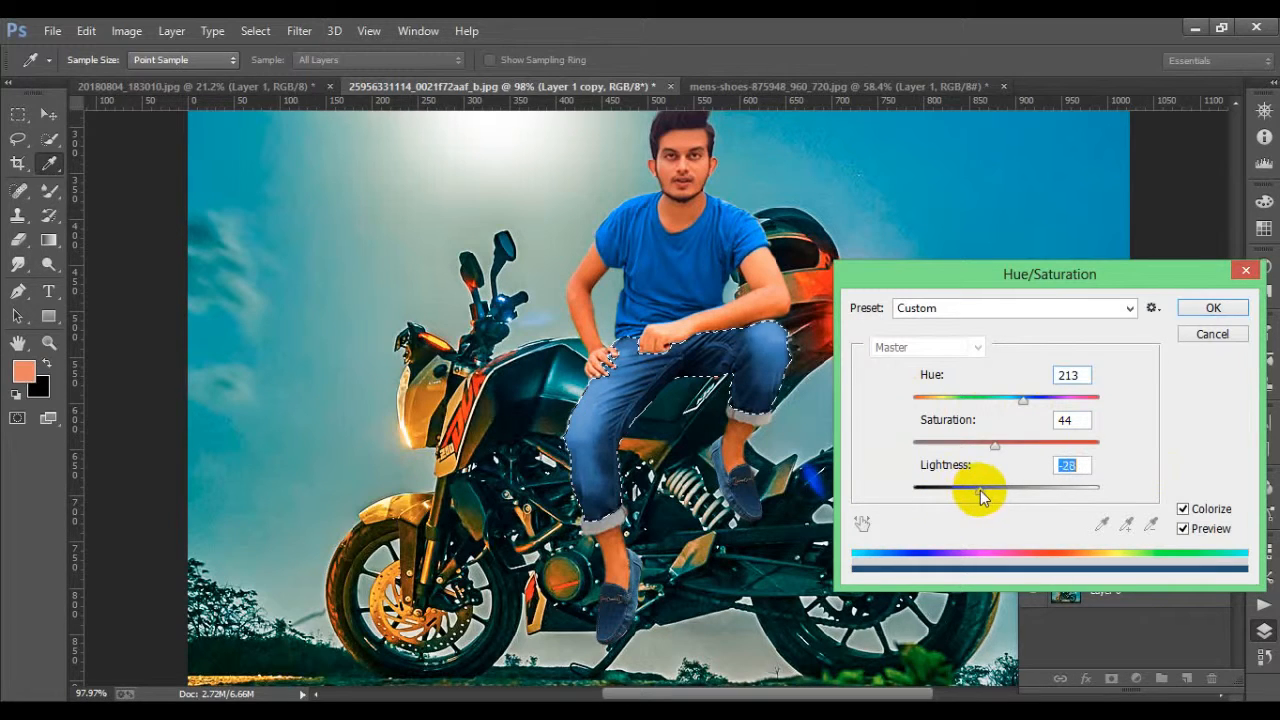
Set the jeans' Saturation to 55, Hue to 196 and Lightness to -18, apply the adjustment and clear the selection
left_click_drag(995, 446, 1102, 470)
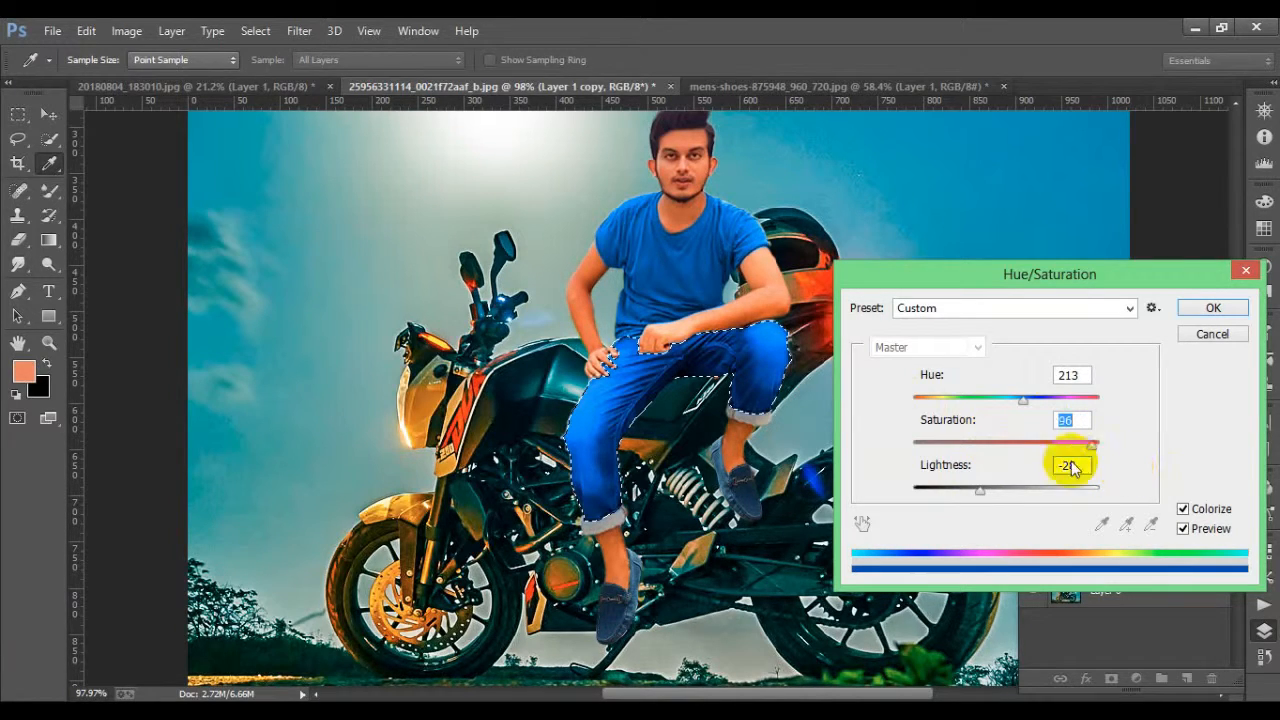
left_click_drag(1062, 445, 1016, 455)
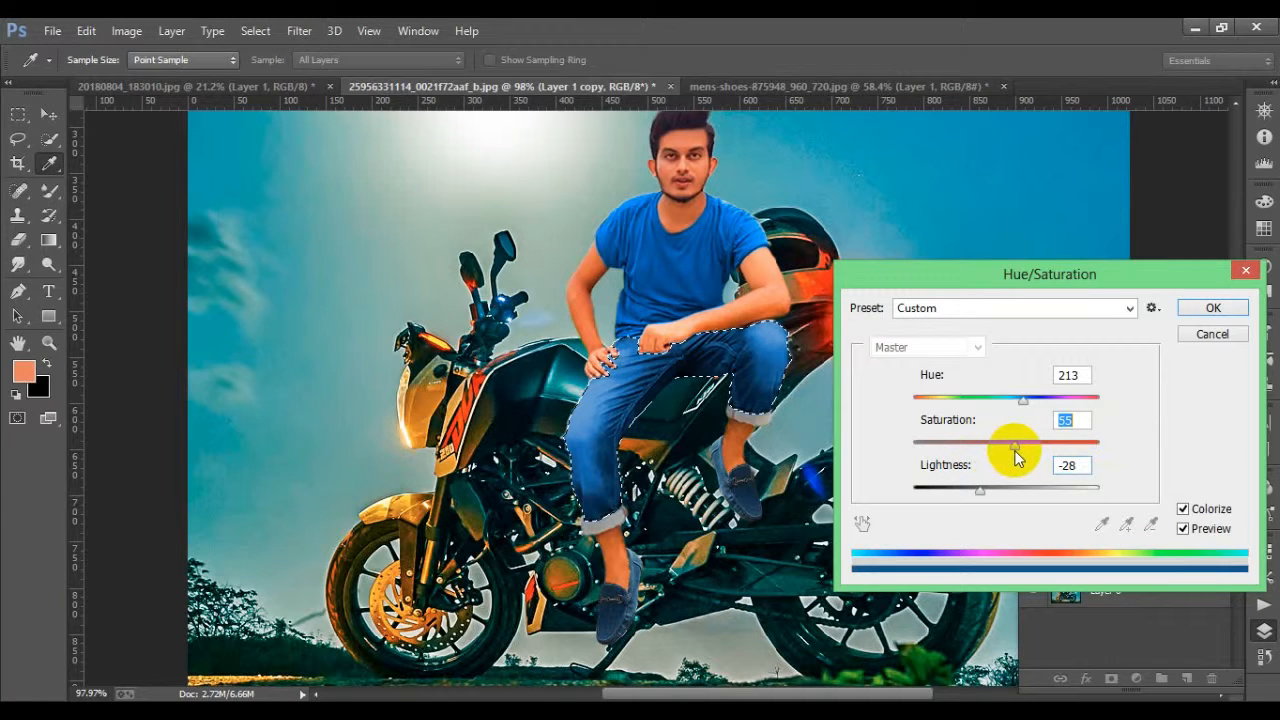
mouse_move(1008, 405)
left_mouse_down()
mouse_move(1034, 406)
mouse_move(1020, 405)
left_mouse_up()
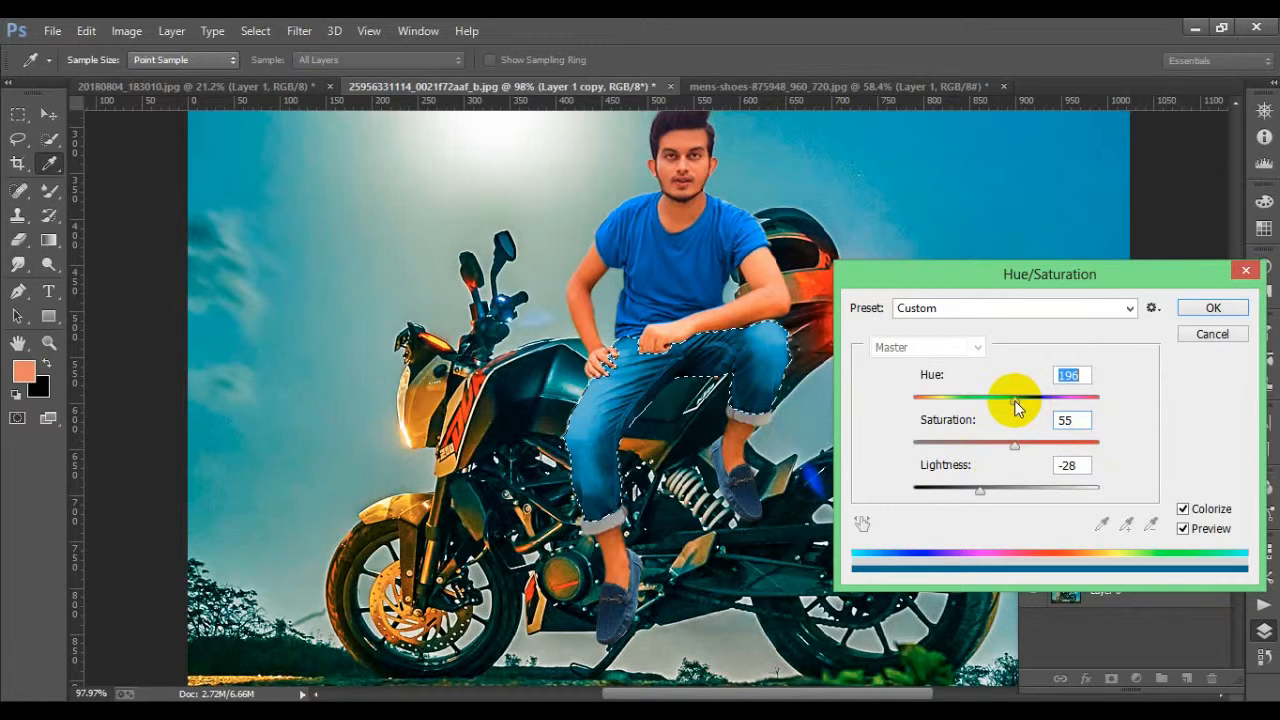
left_click_drag(984, 494, 989, 494)
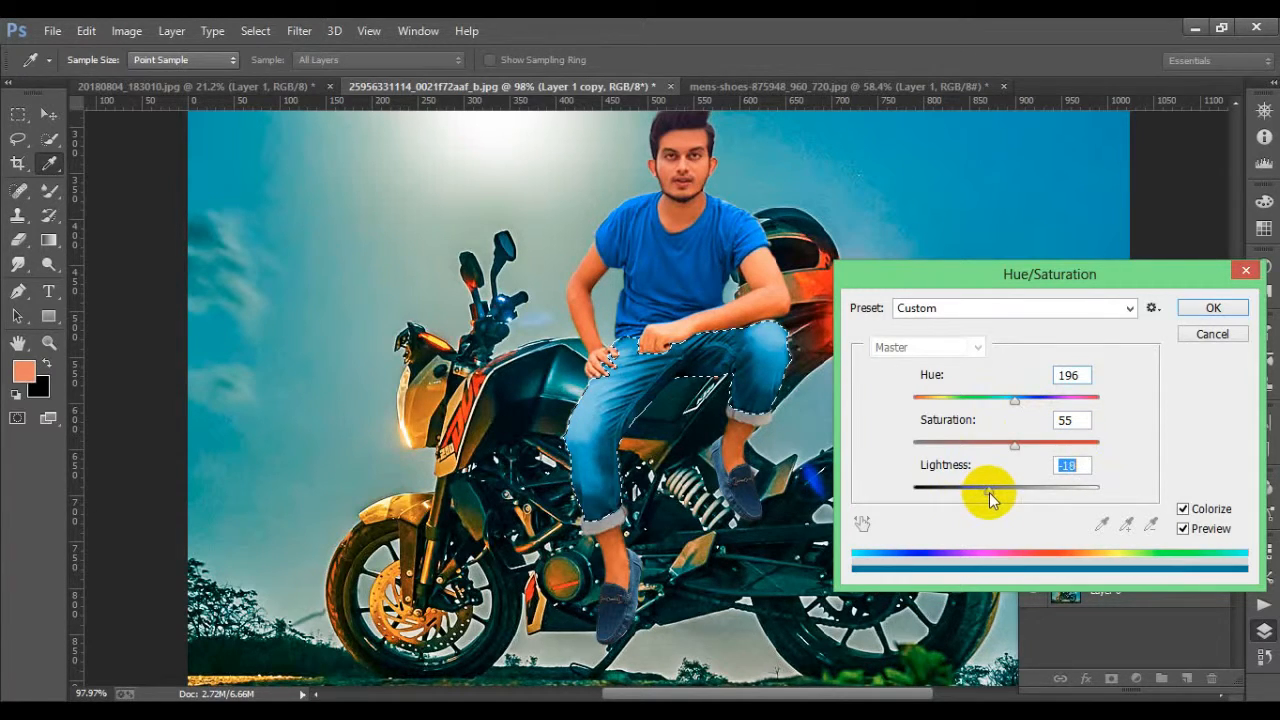
left_click(1205, 316)
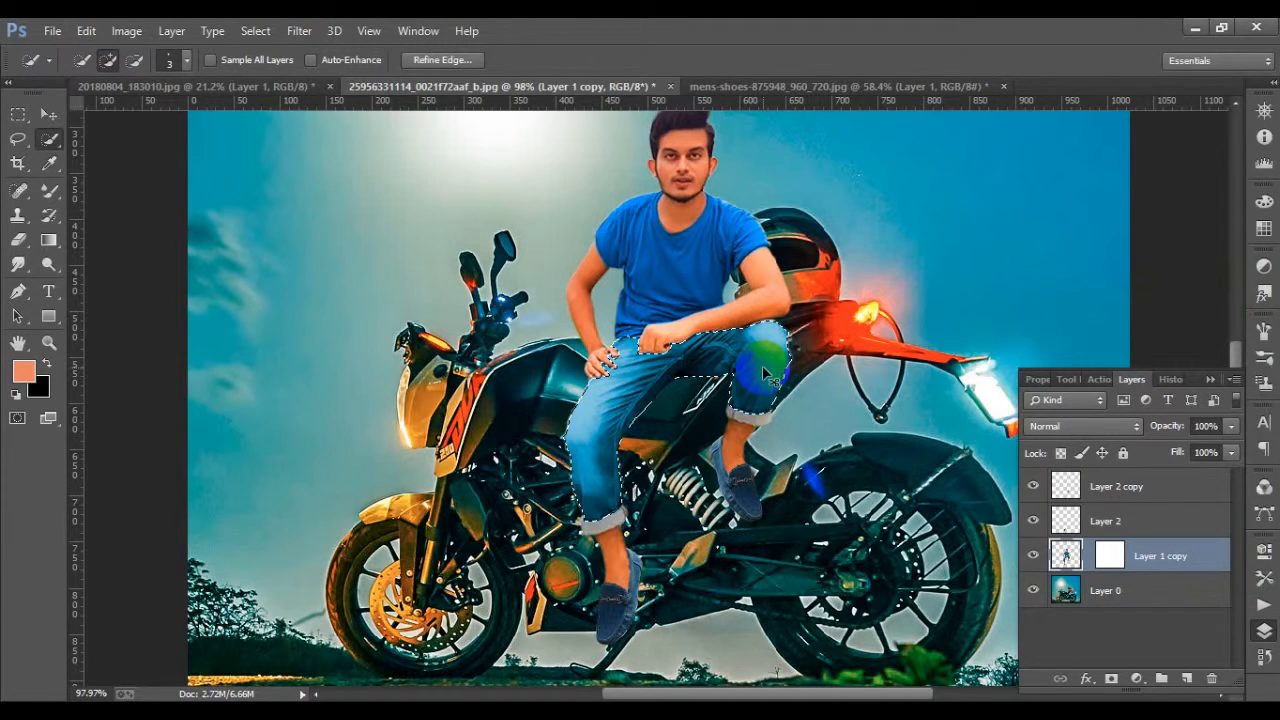
key("ctrl+d")
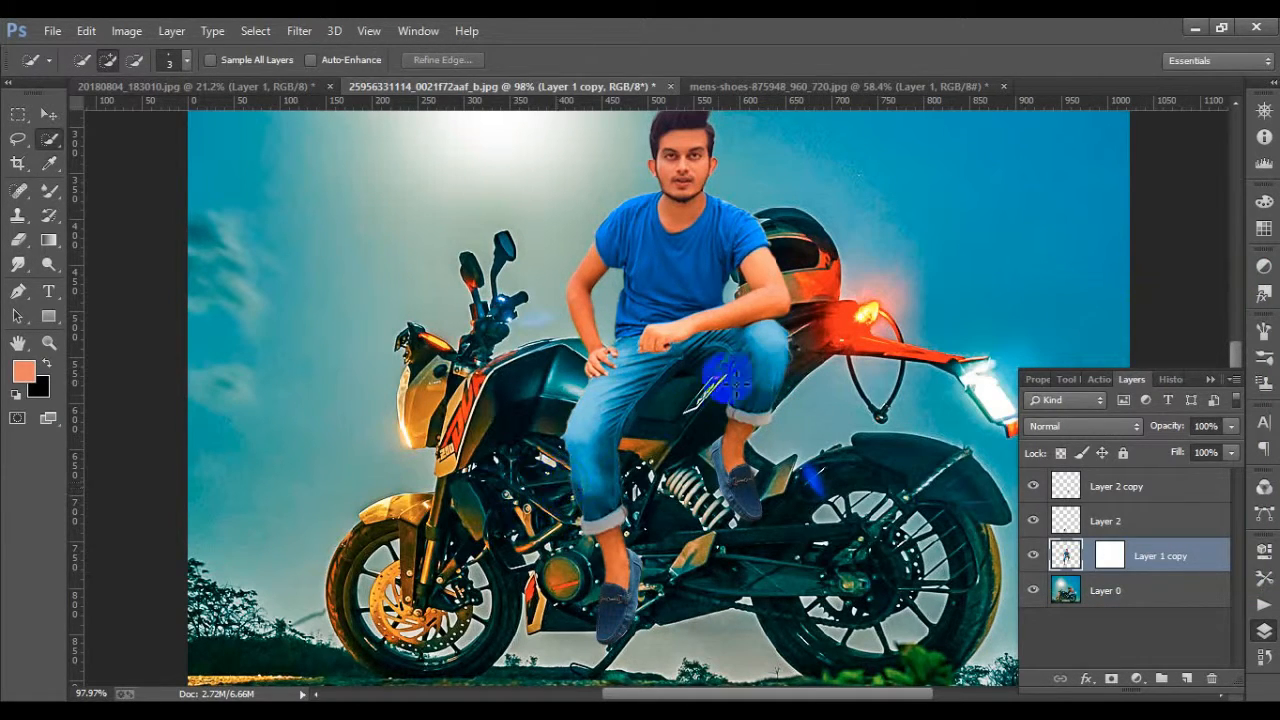
Inspect the shoes up close and toggle the visibility of Layer 2 and Layer 2 copy to check which shoe each holds
scroll(700, 370, "down", 5)
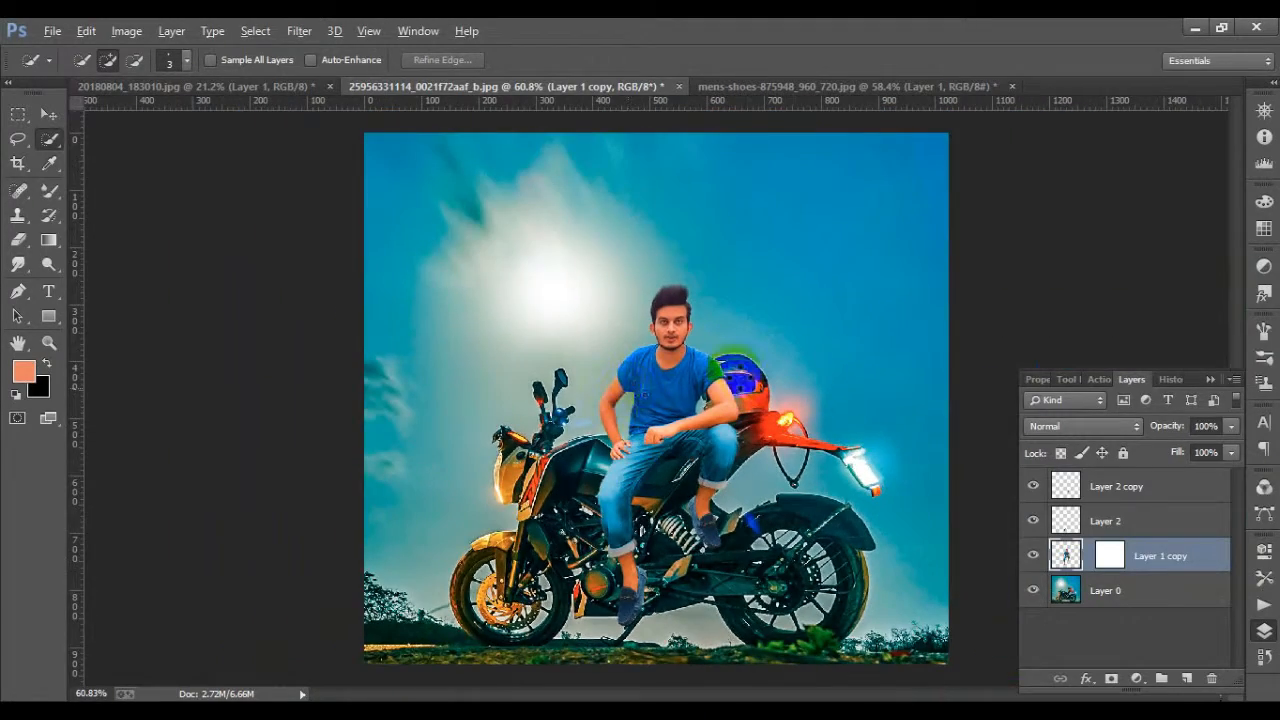
scroll(646, 594, "up", 4)
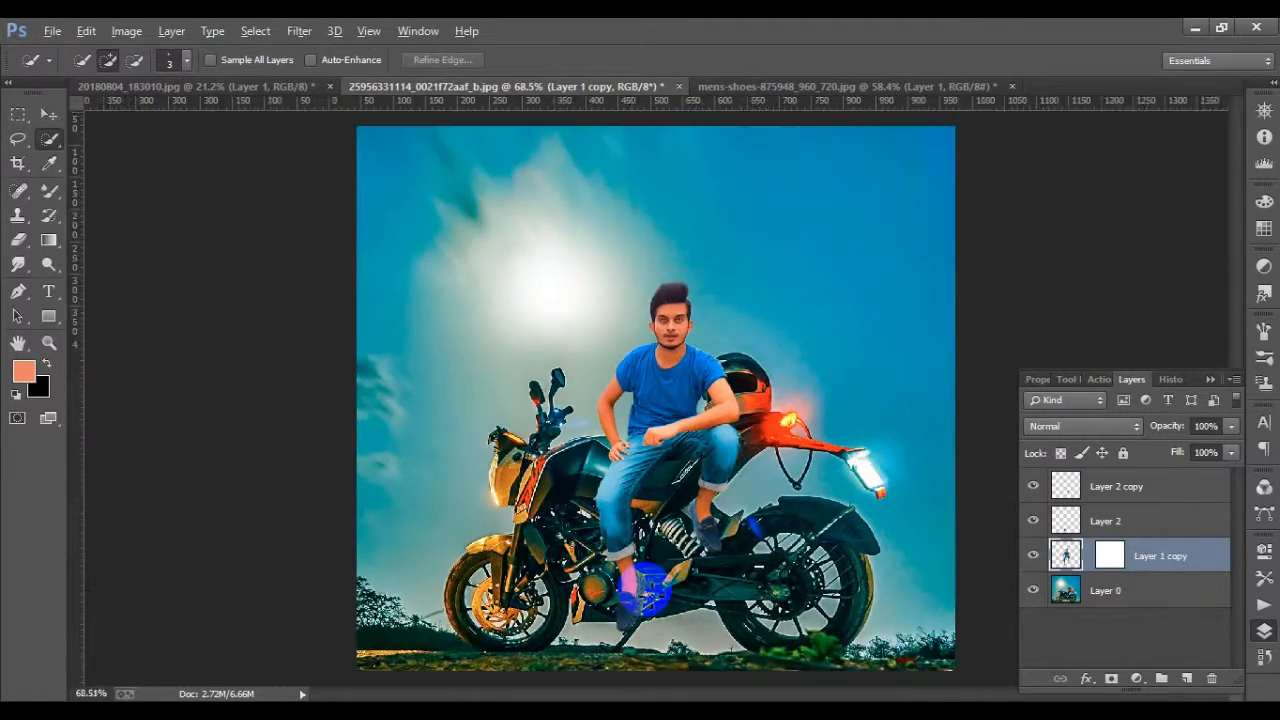
scroll(650, 590, "up", 4)
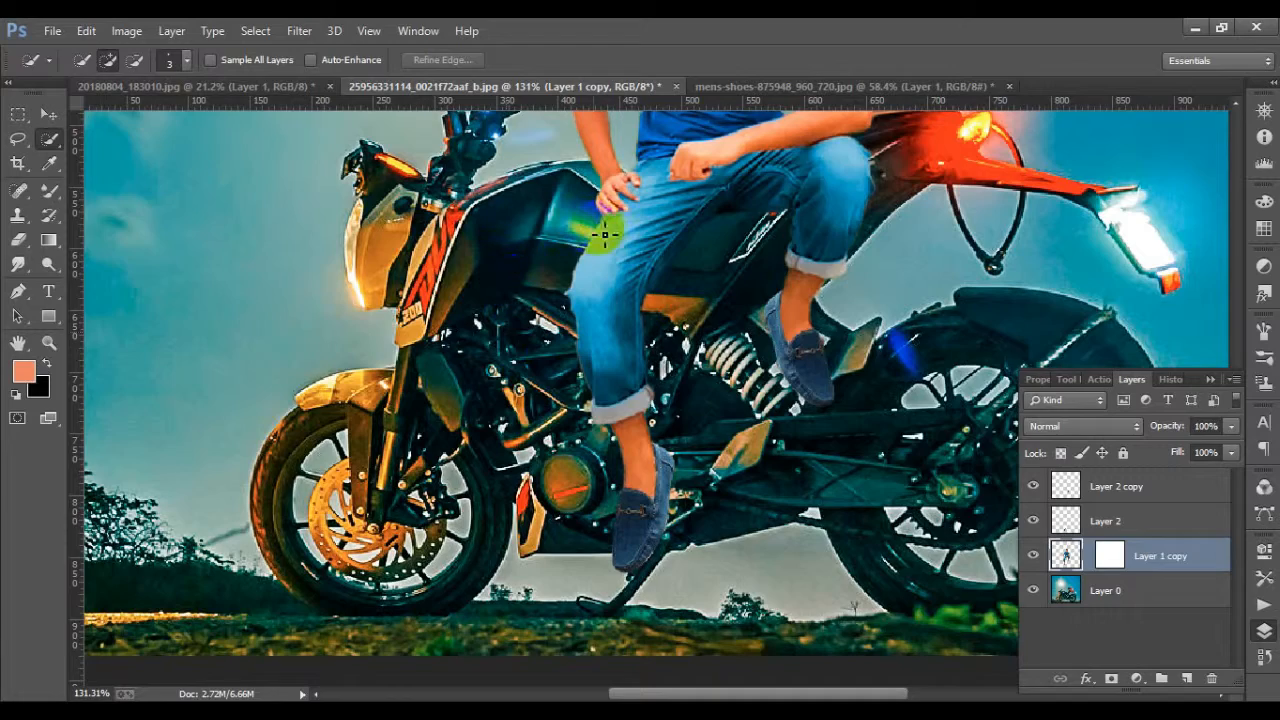
scroll(725, 432, "down", 2)
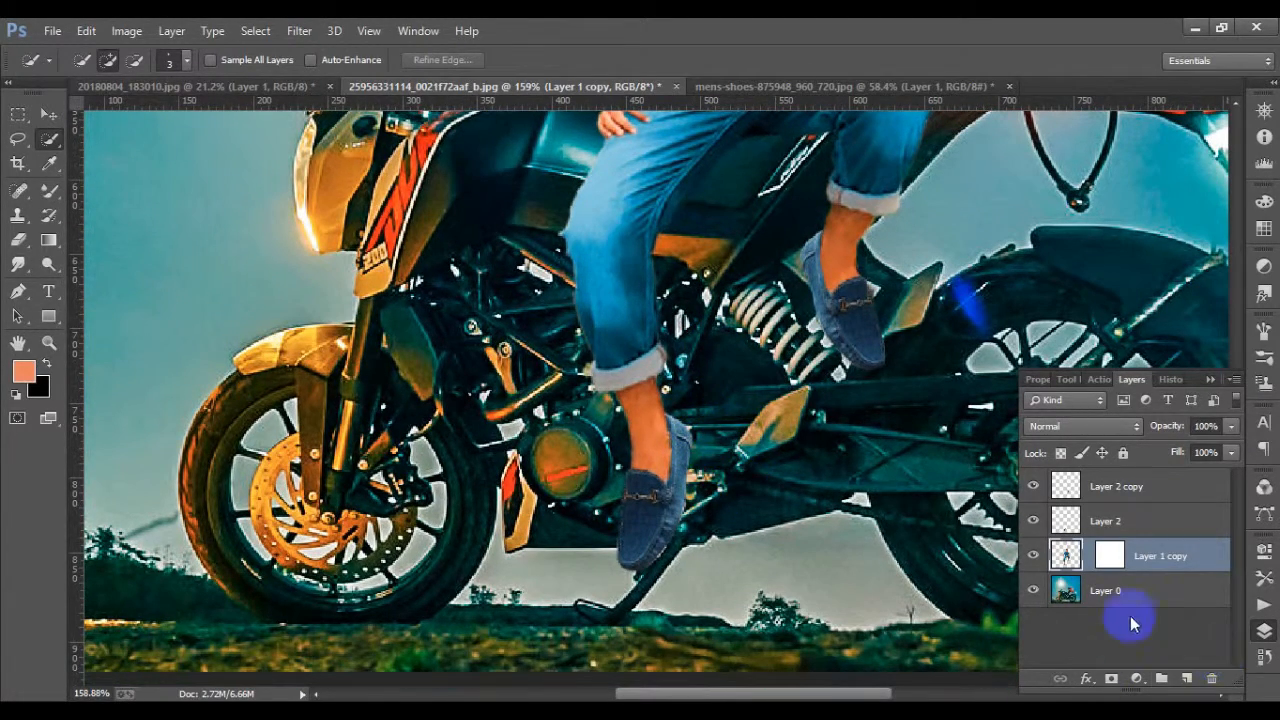
left_click(1092, 522)
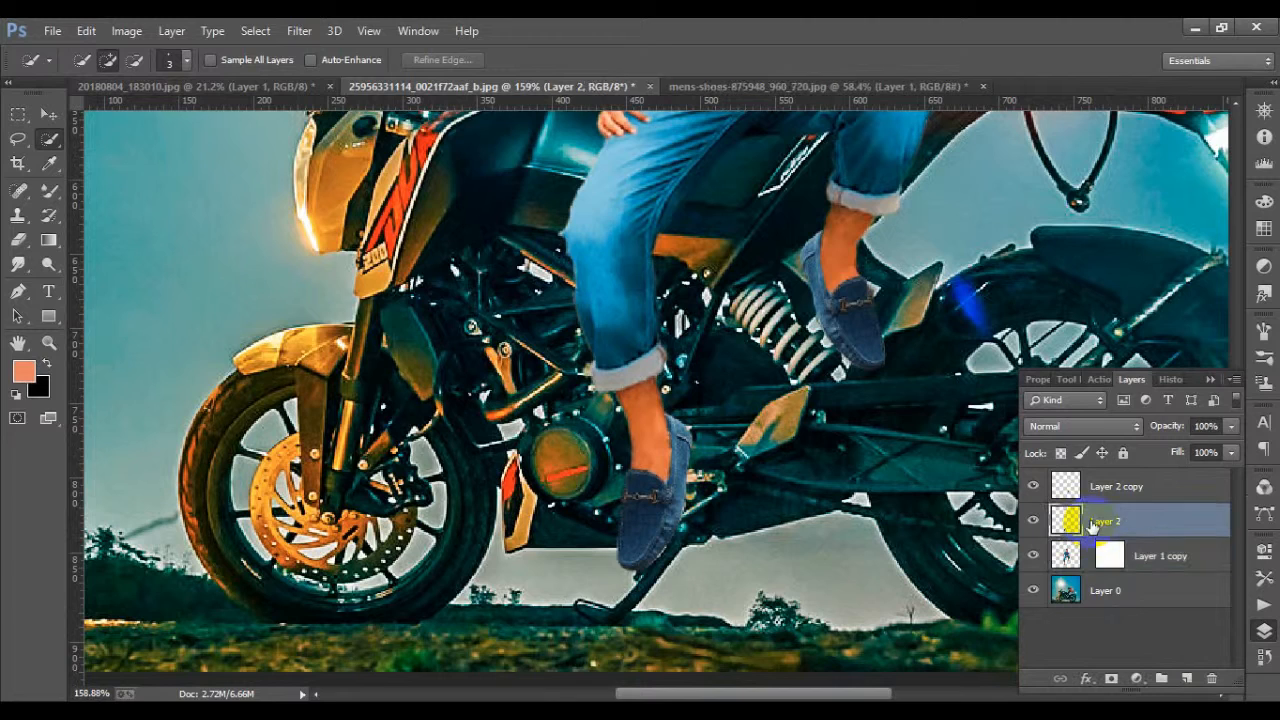
left_click(1031, 521)
left_click(1031, 521)
left_click(1032, 488)
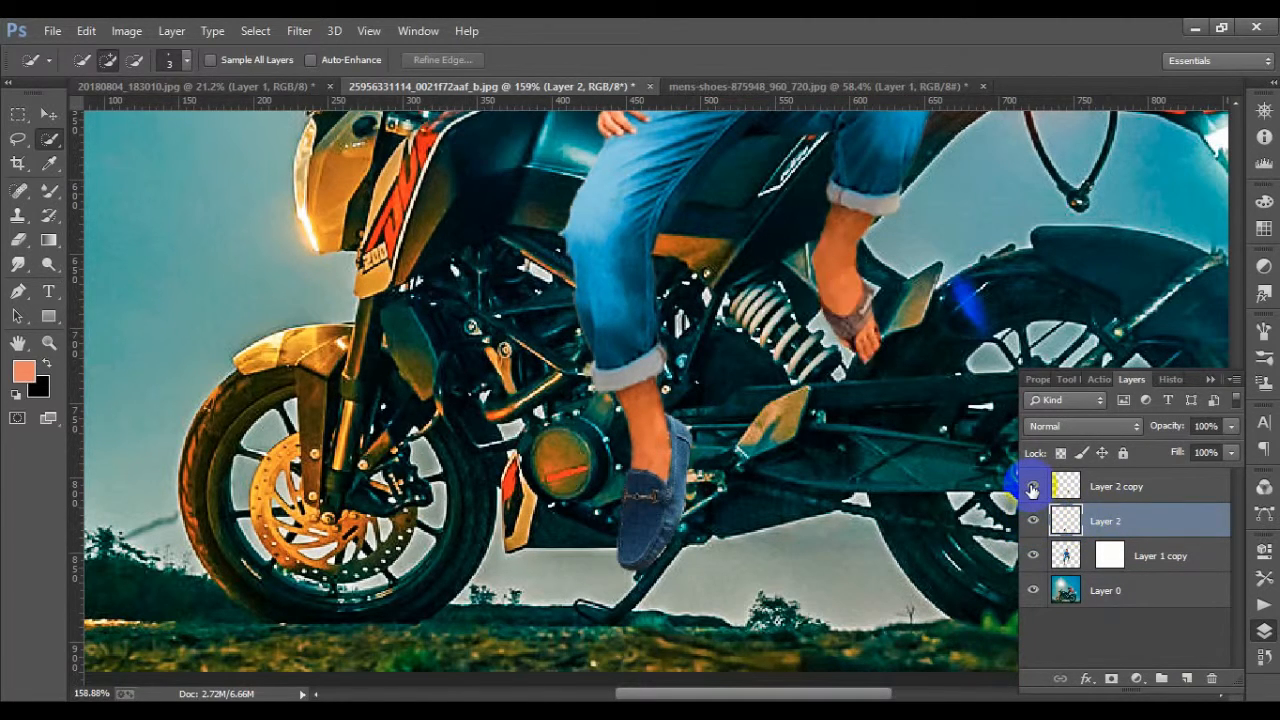
left_click(1033, 487)
Merge the two shoe layers, Layer 2 and Layer 2 copy, into a single layer
left_click(1106, 525)
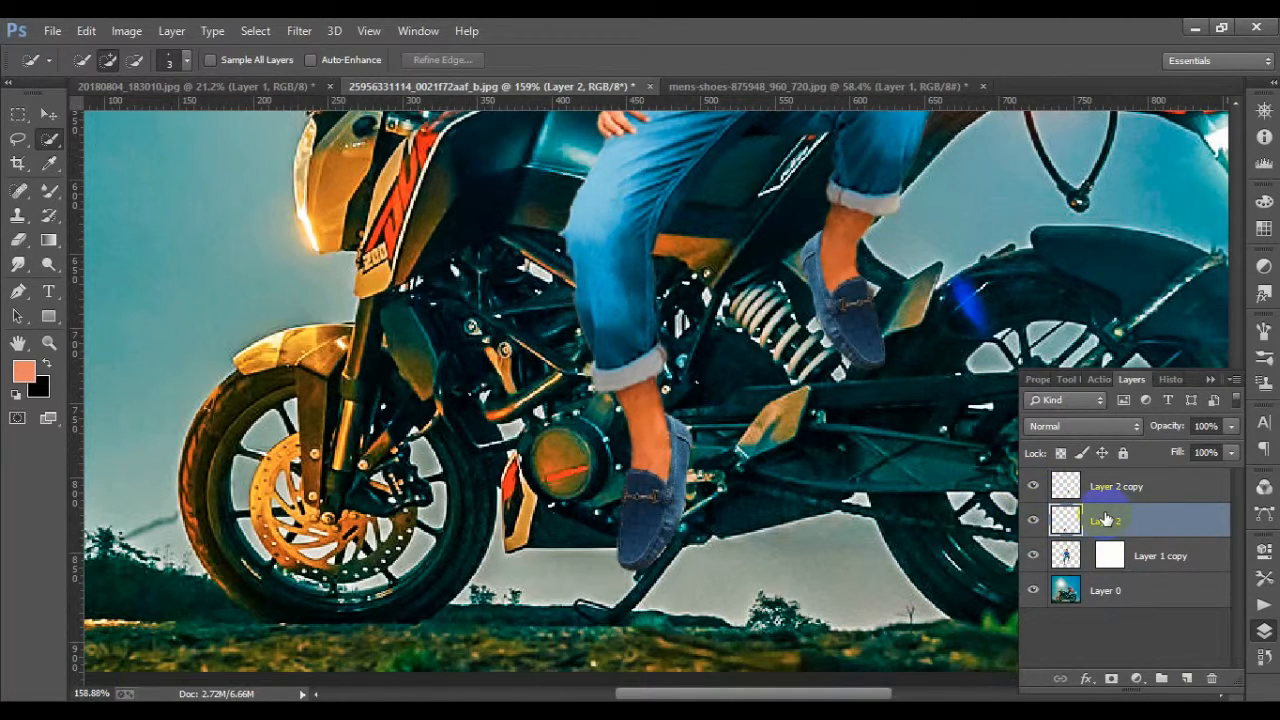
left_click(1111, 487, "shift")
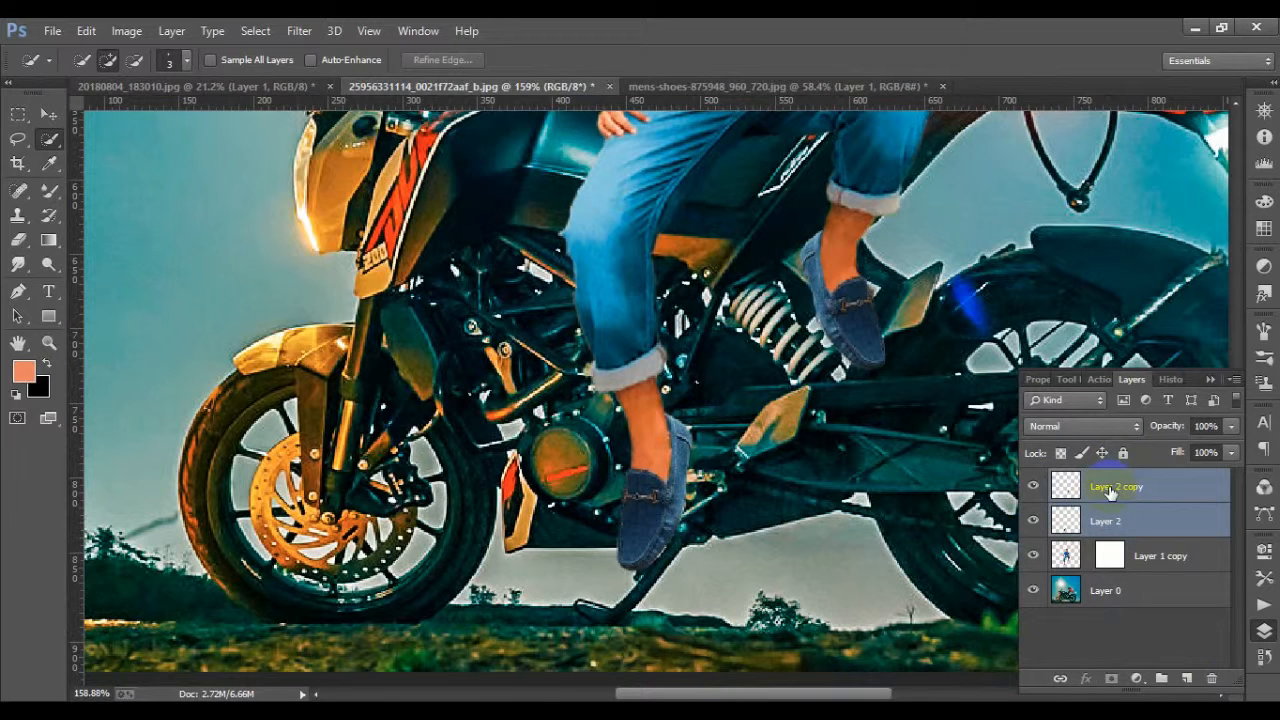
right_click(1109, 487)
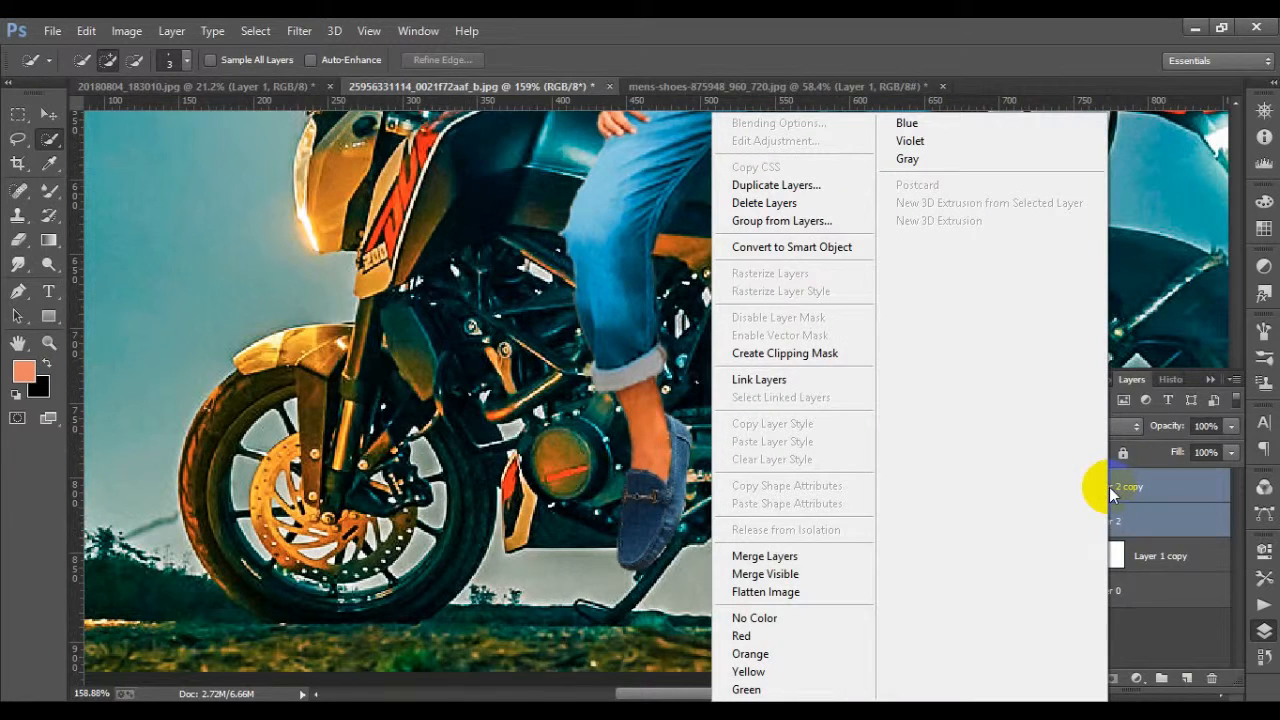
left_click(775, 554)
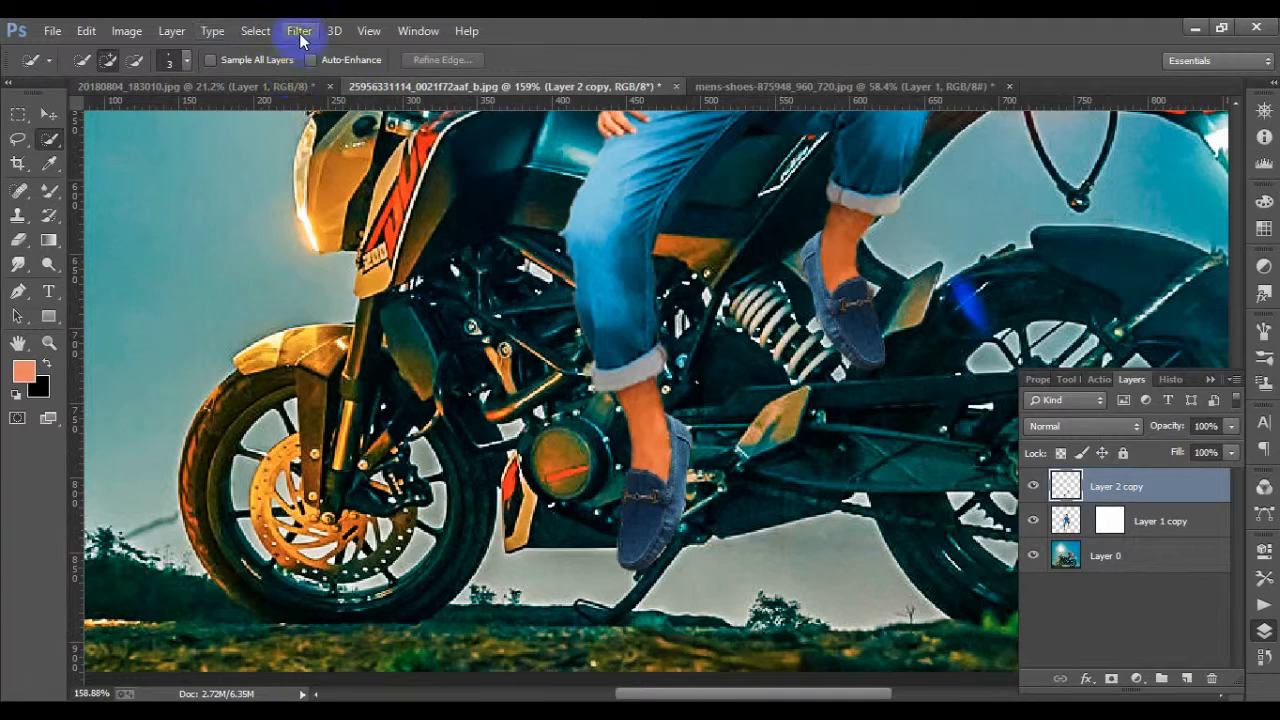
Apply the Camera Raw Filter to the merged shoes with Auto tone, Vibrance +51 and Saturation +60
left_click(299, 31)
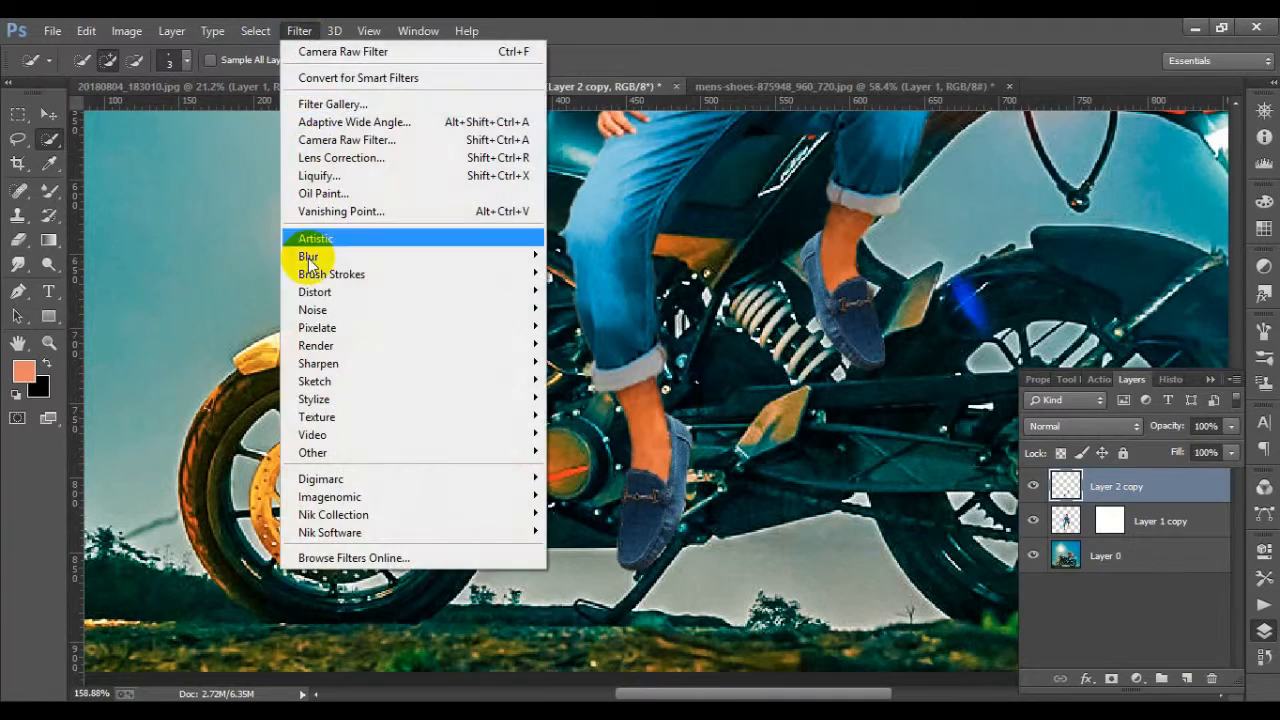
left_click(352, 141)
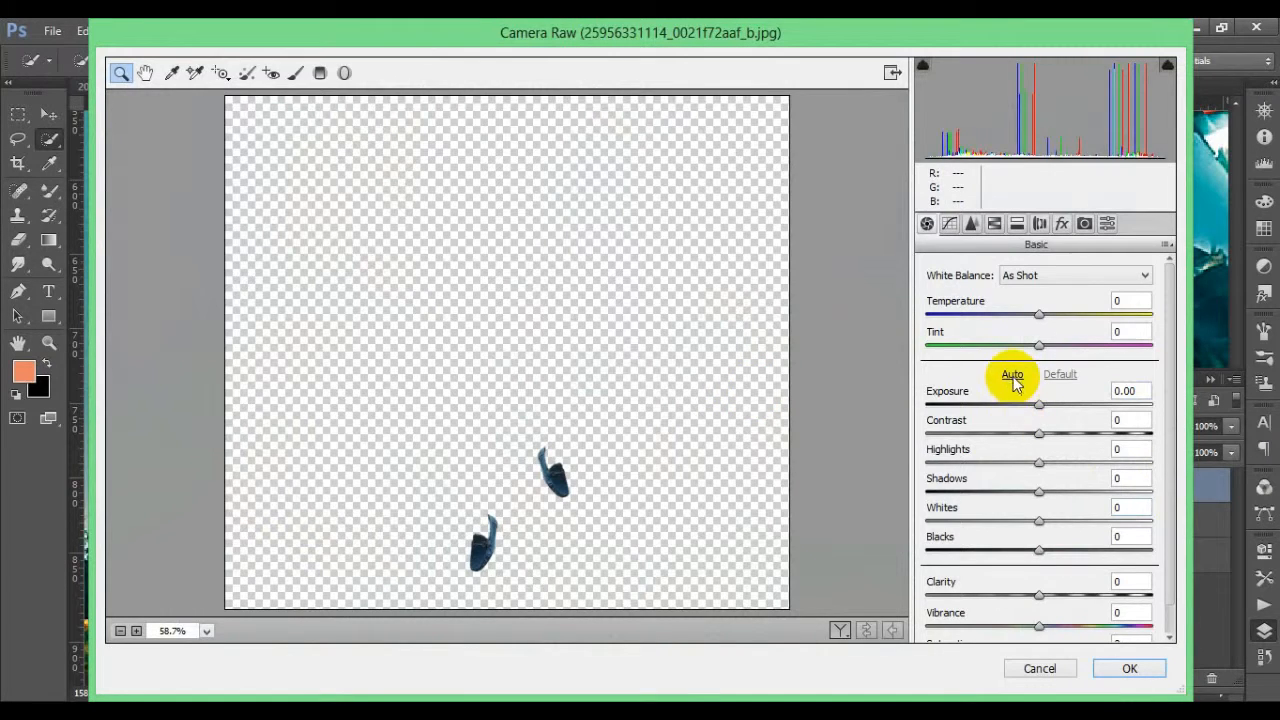
left_click(1013, 376)
scroll(1035, 570, "down", 1)
left_click_drag(1043, 603, 1100, 594)
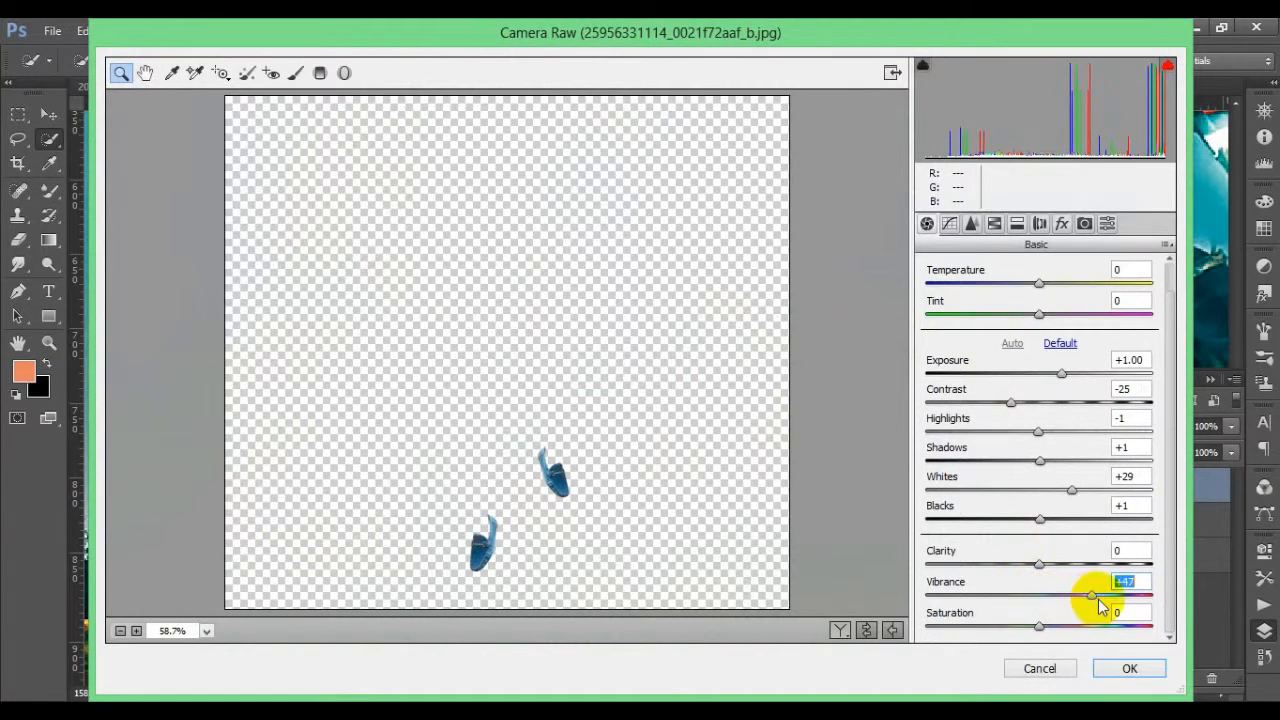
left_click_drag(1043, 623, 1100, 636)
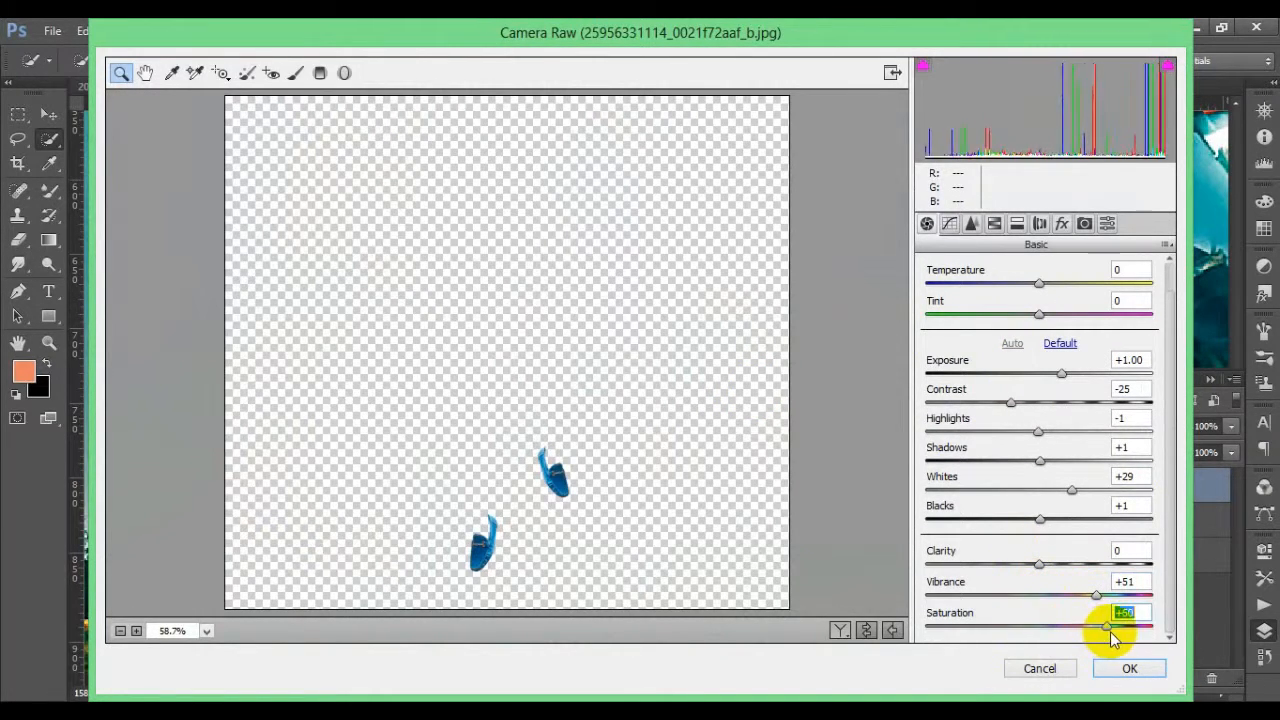
left_click(1129, 668)
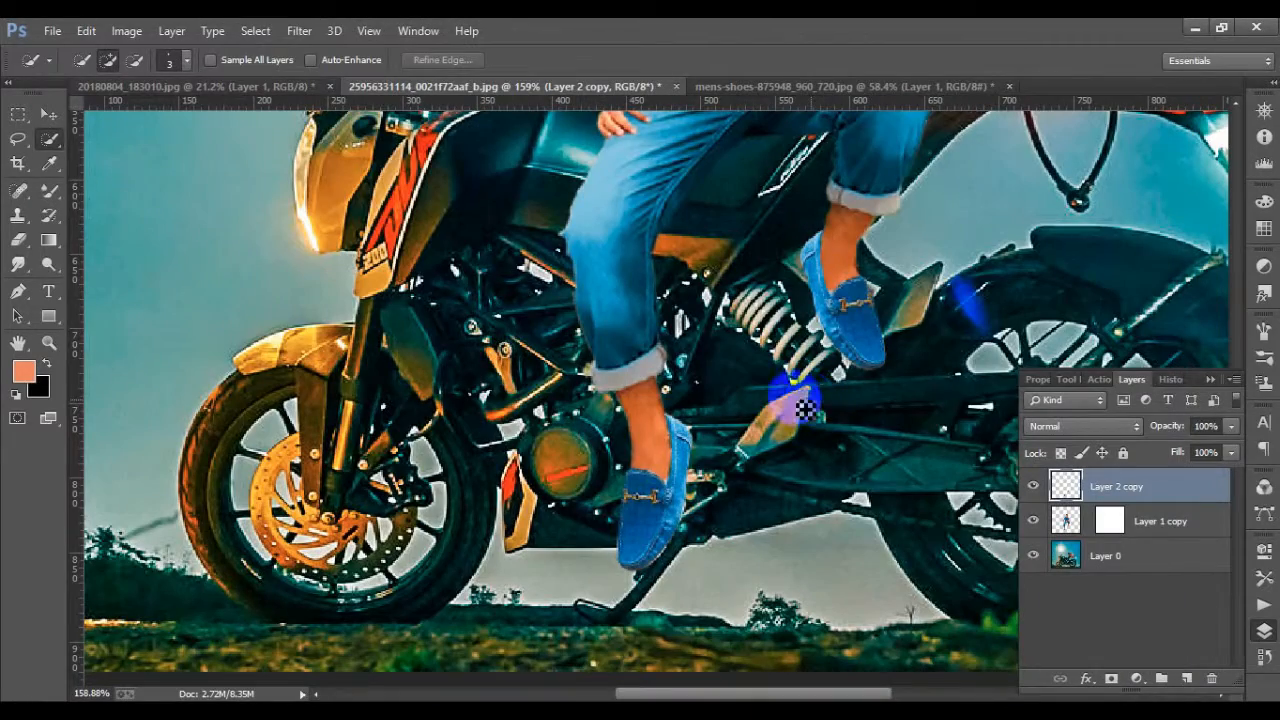
scroll(575, 505, "down", 3)
scroll(575, 505, "down", 2)
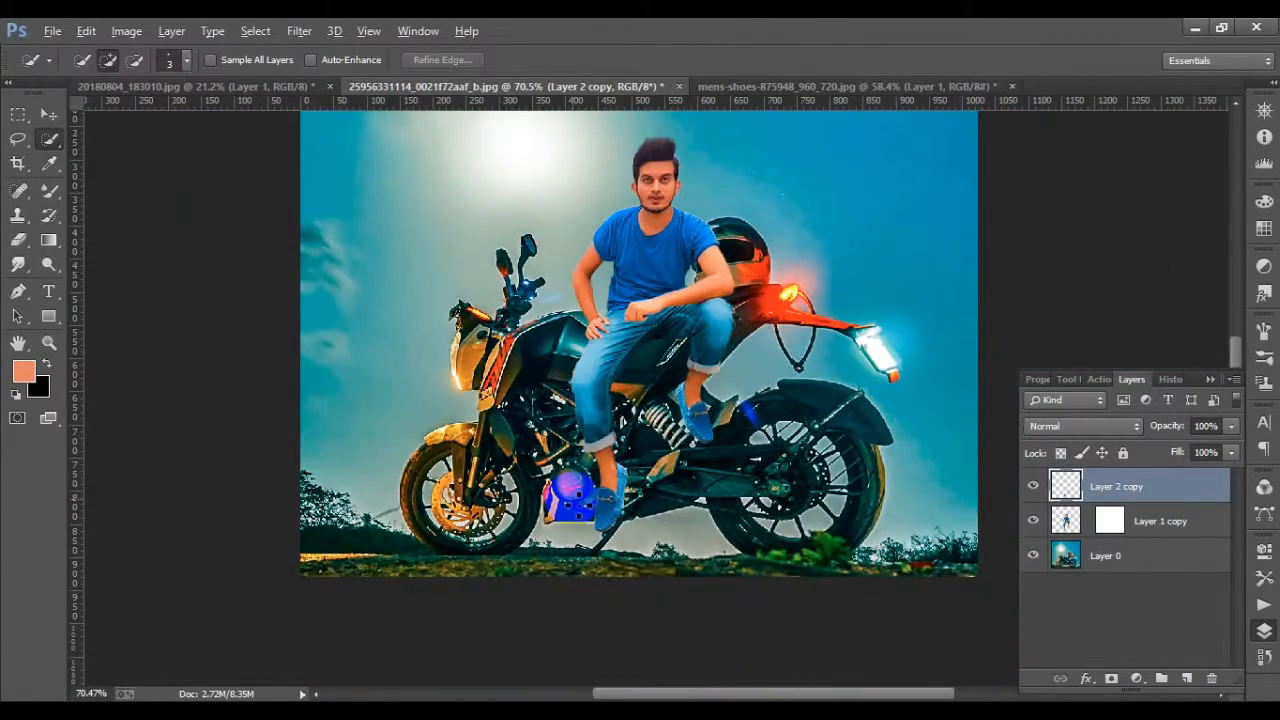
scroll(619, 503, "down", 2)
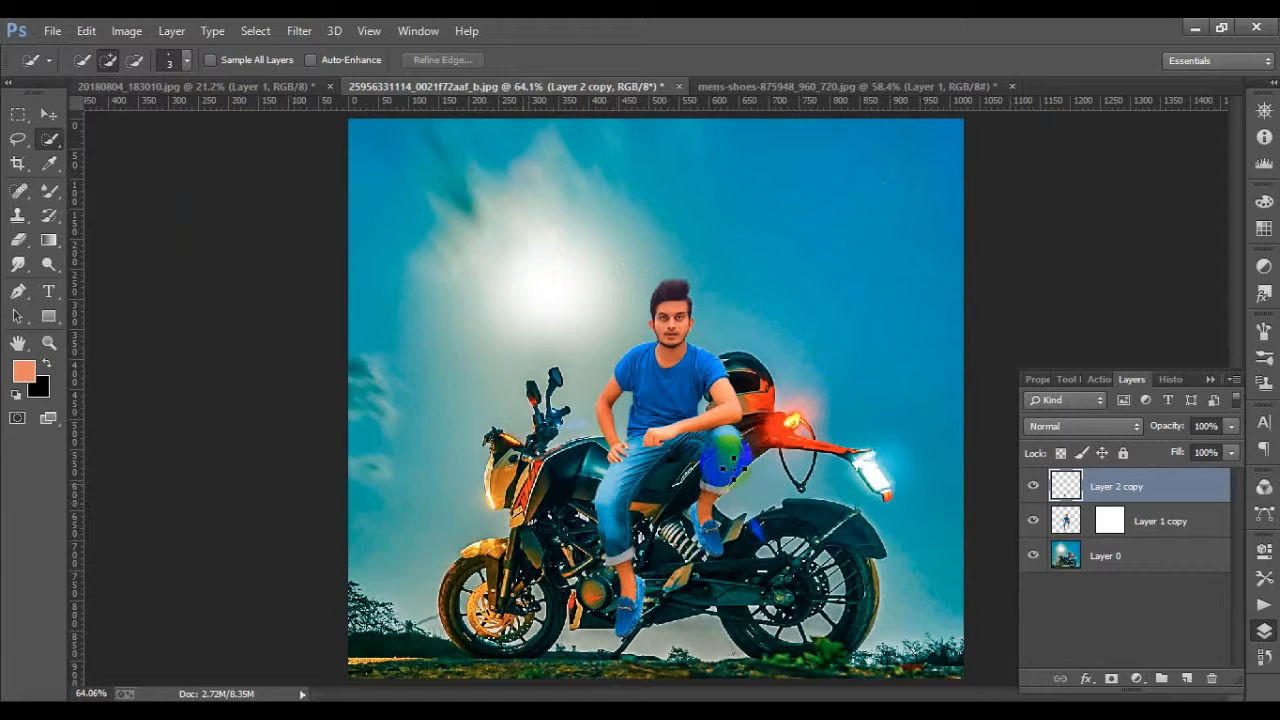